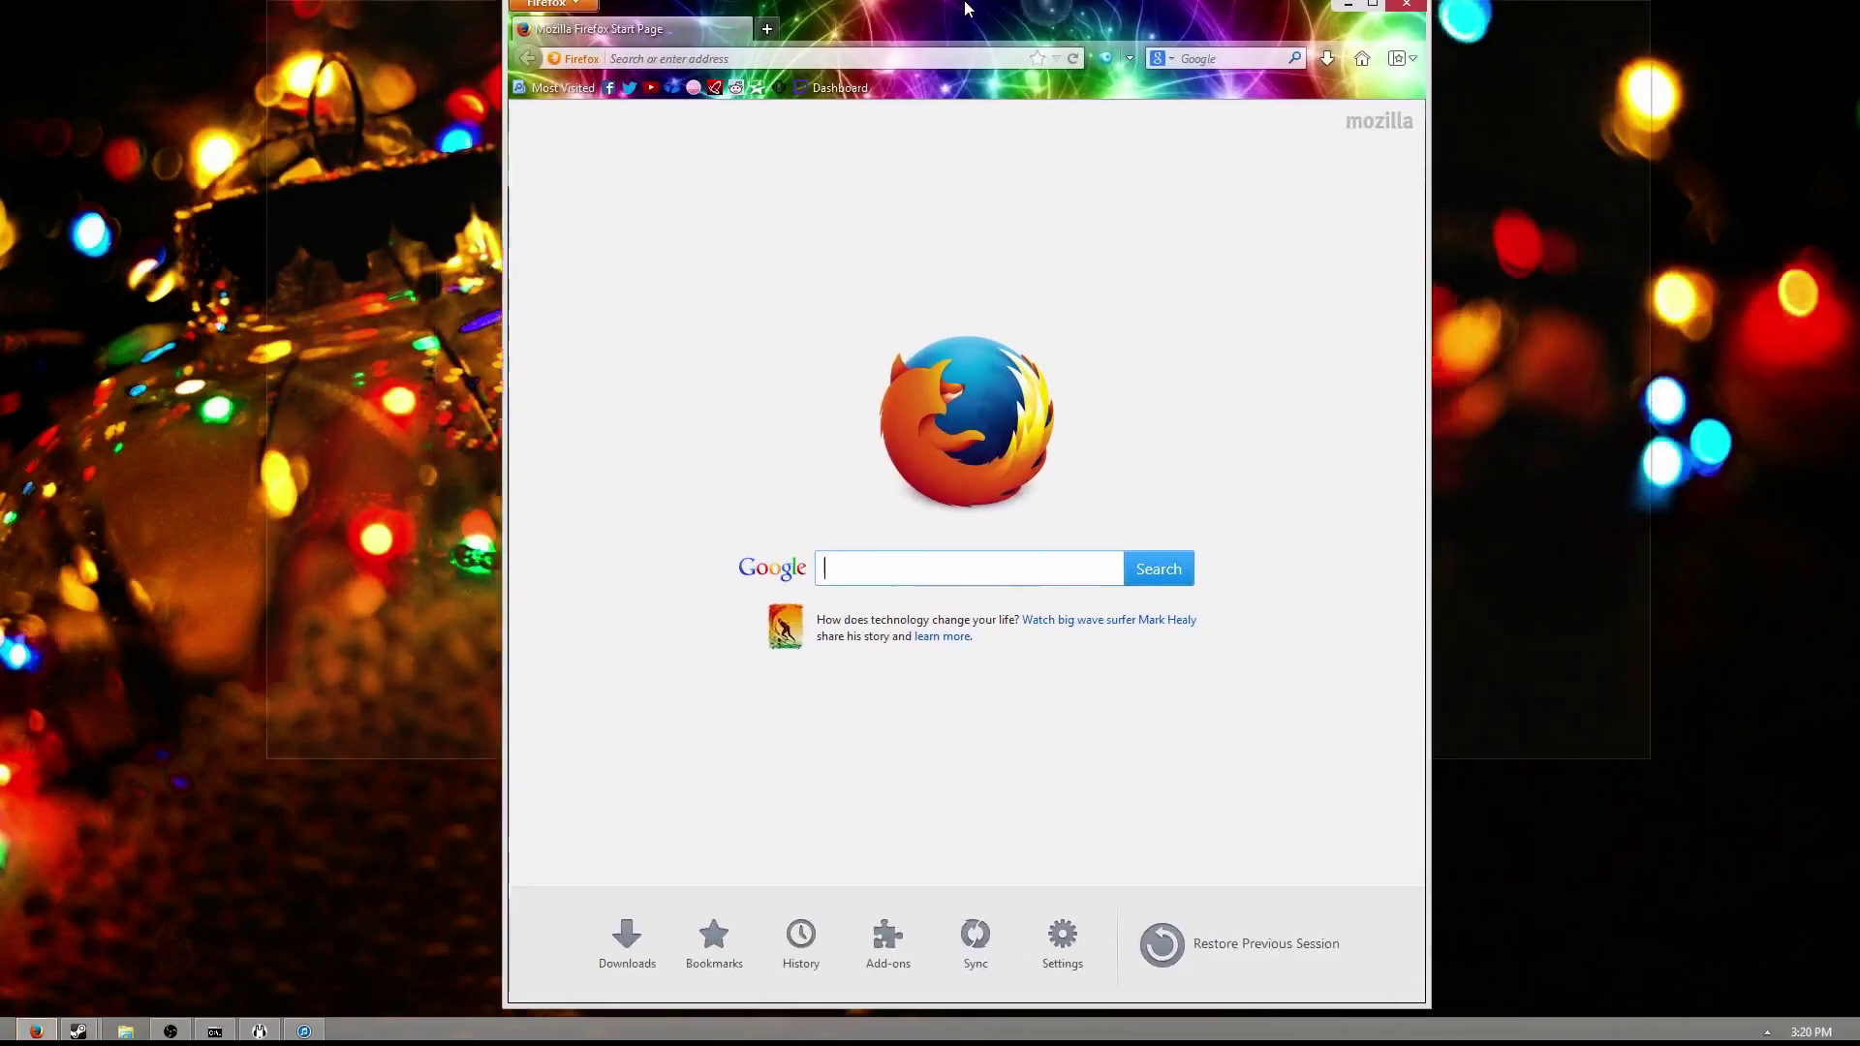
- Search Google for gcfscape and open the Nem's Tools GCFScape download result
double_click(965, 8)
click(861, 565)
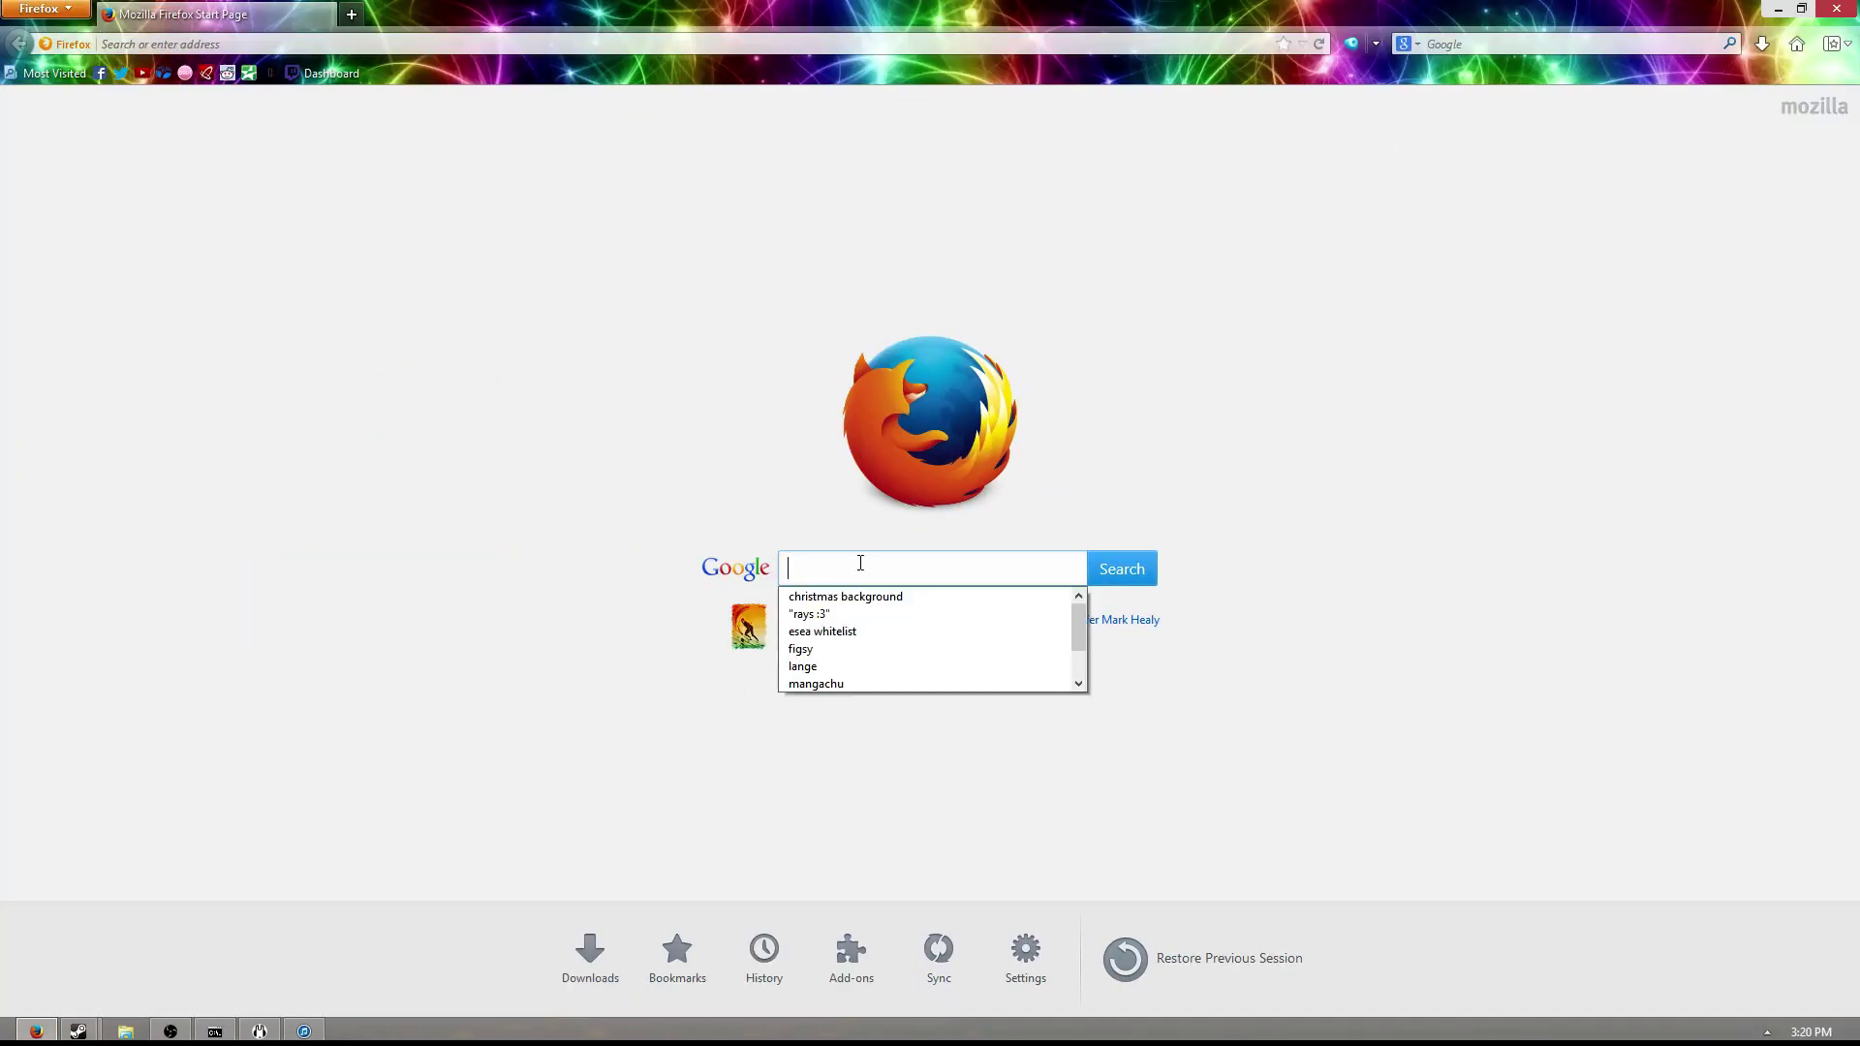
text(gcfscape)
key(Return)
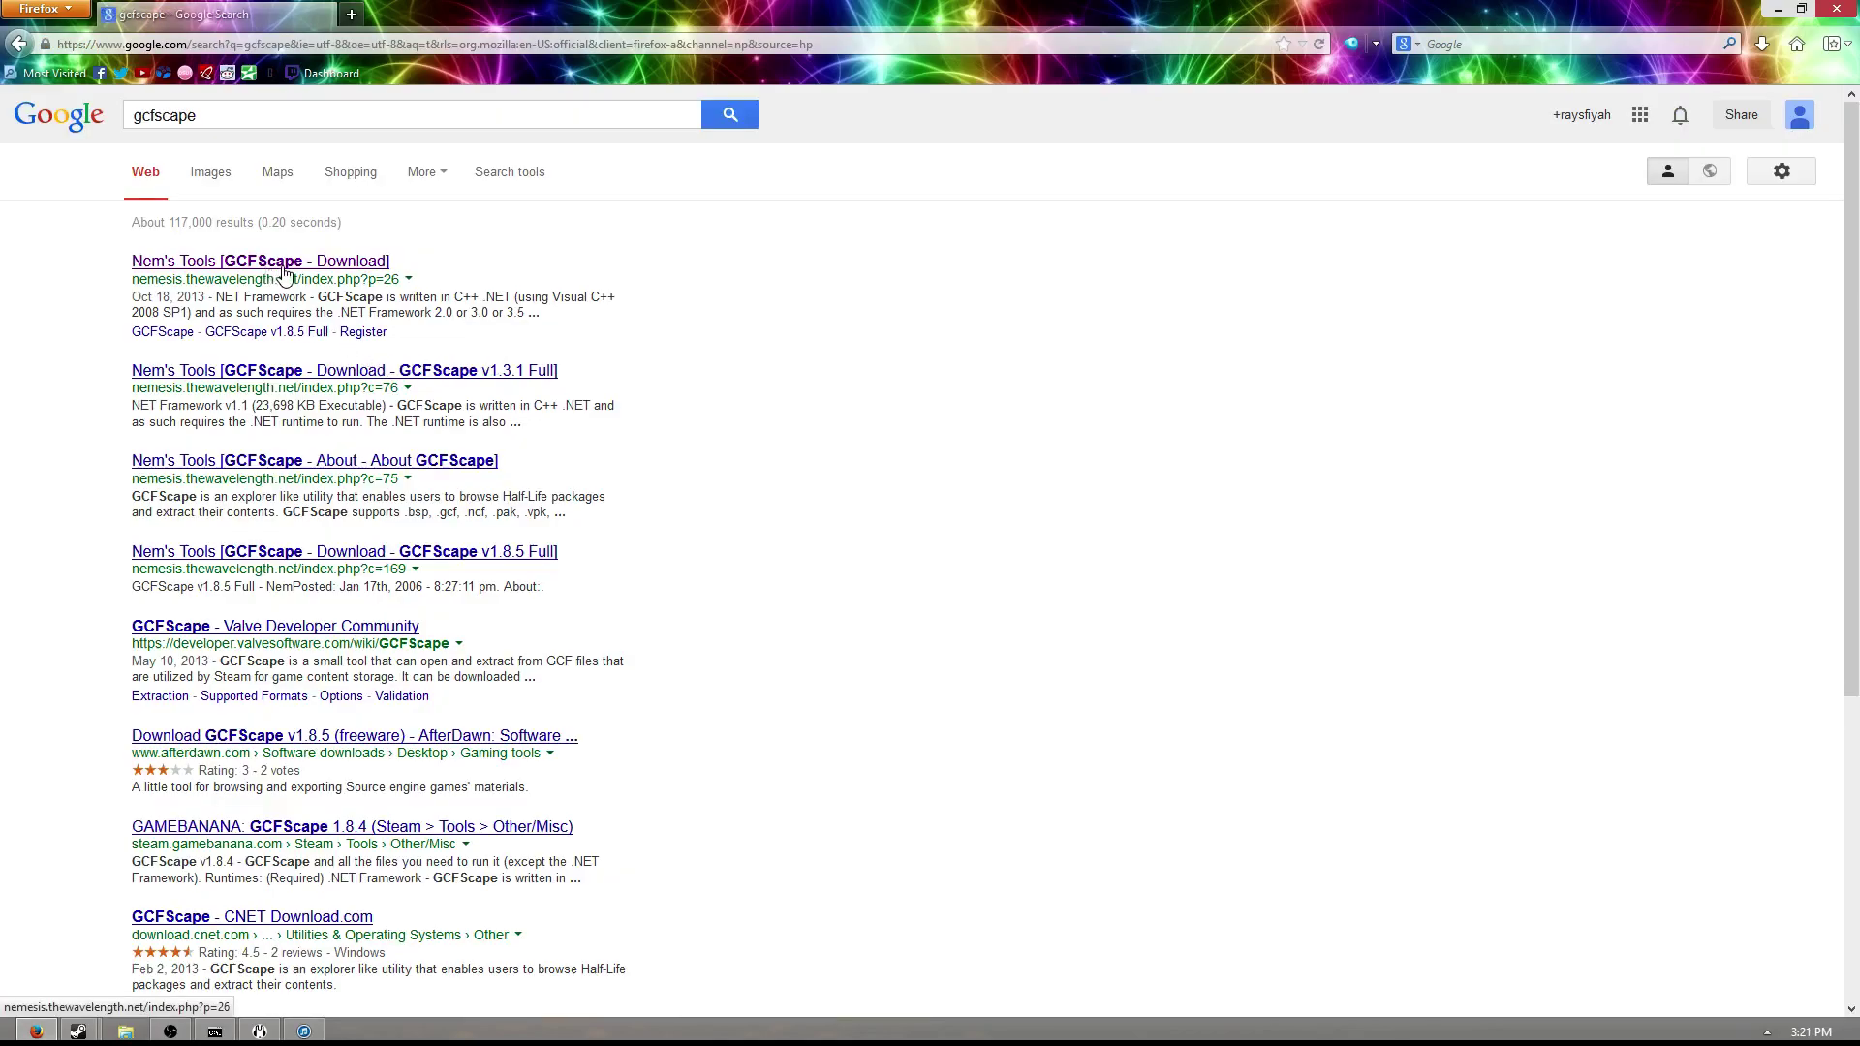
click(284, 264)
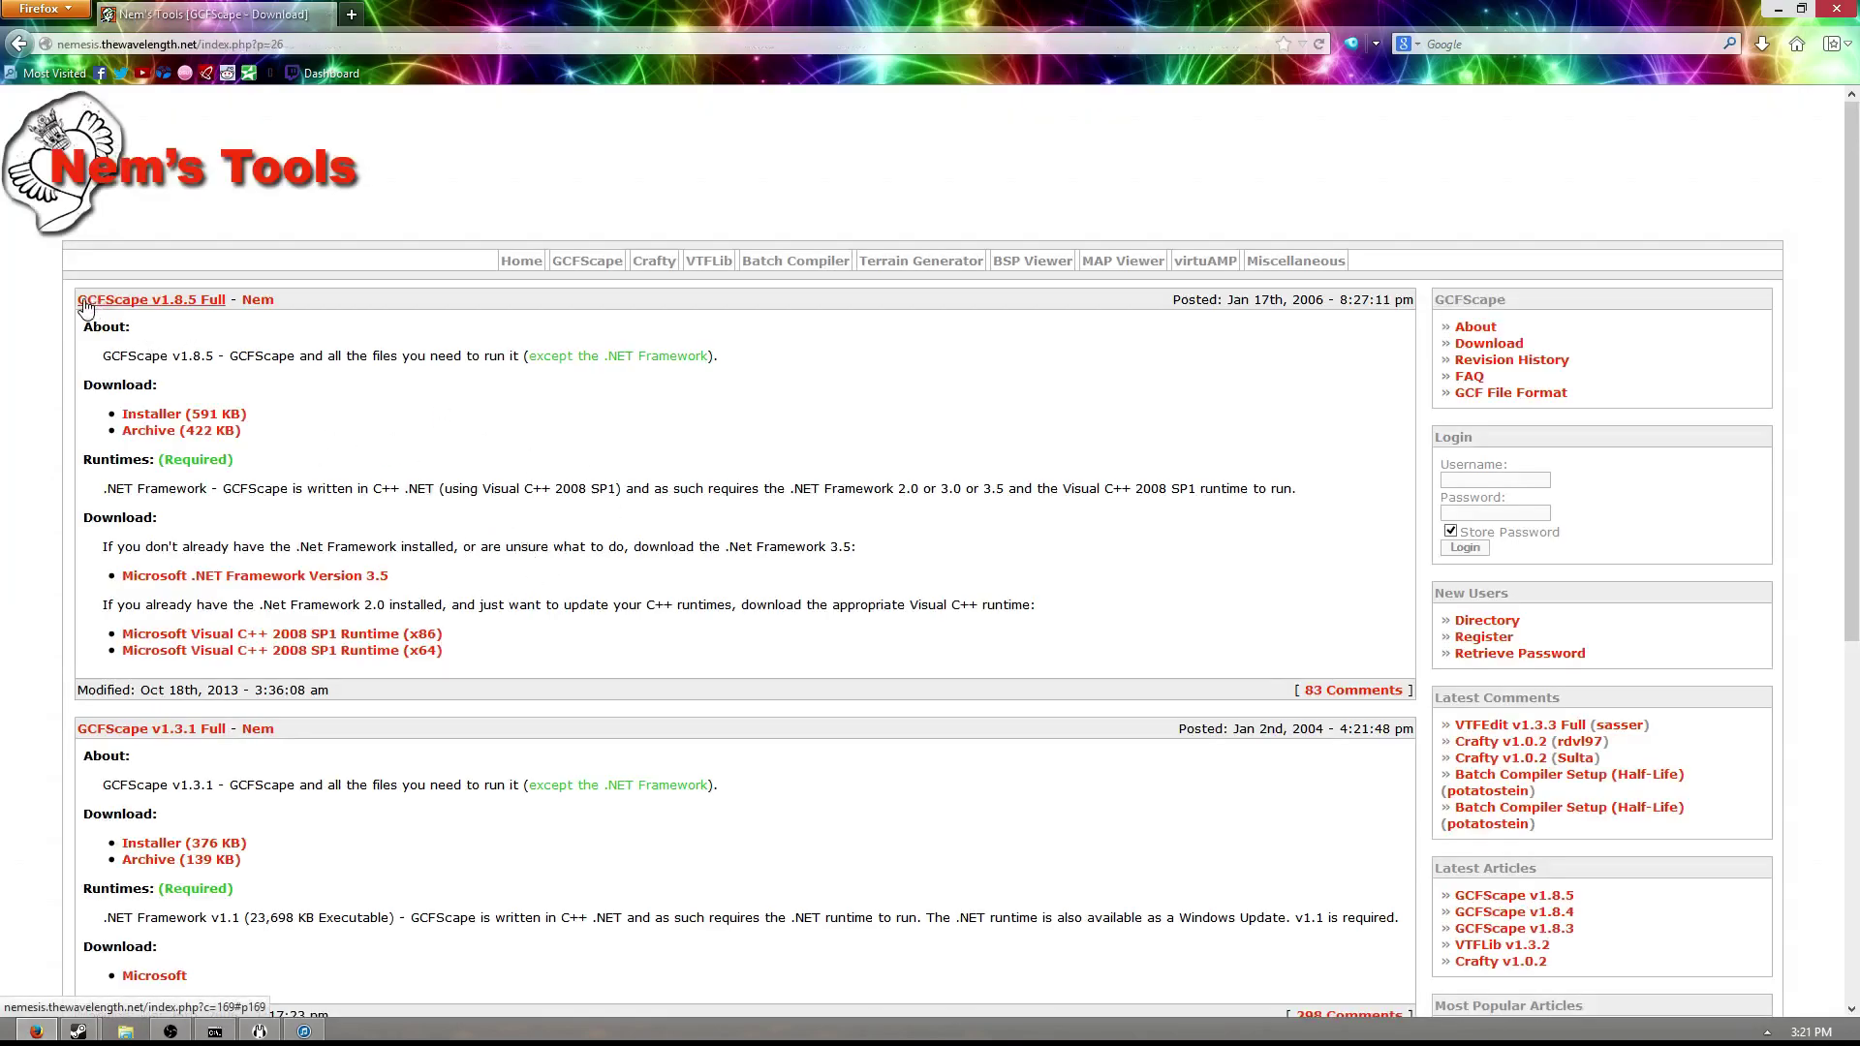
- Highlight the download post text and its posting date on the GCFScape v1.8.5 page
drag(97, 308, 426, 334)
click(426, 334)
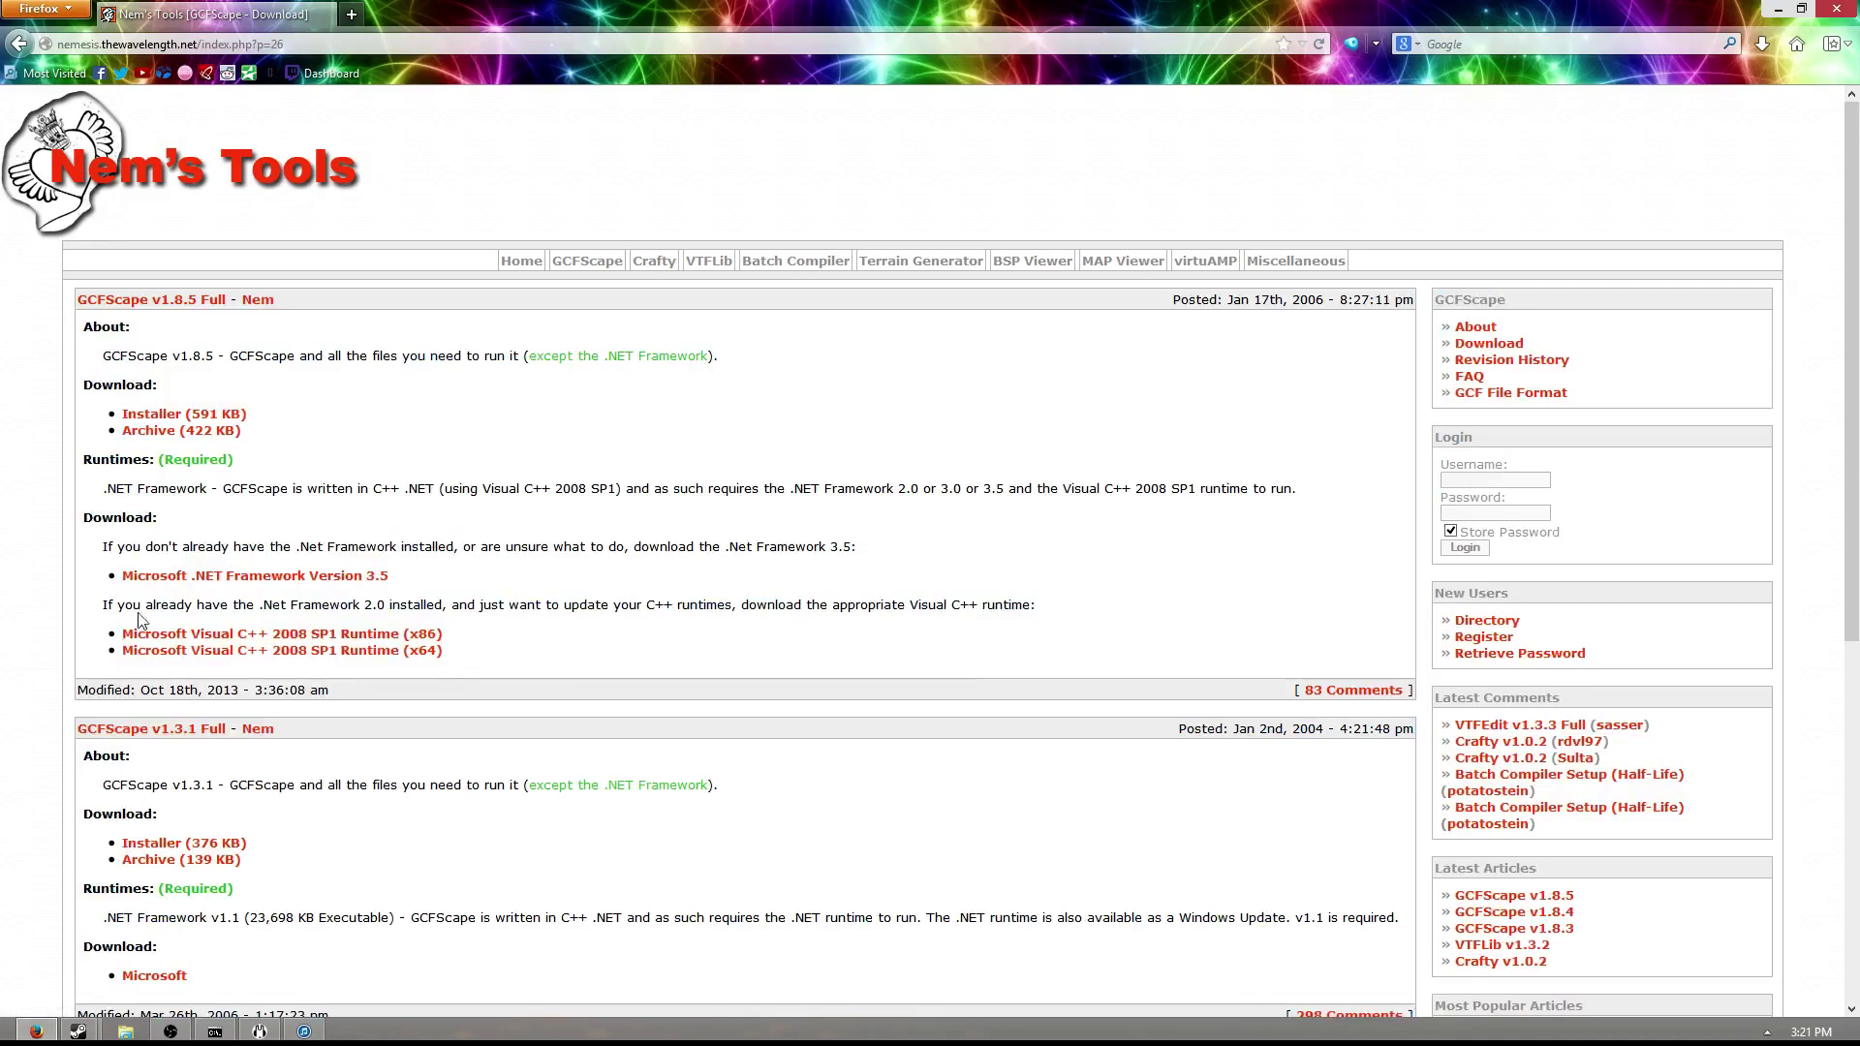
drag(1167, 300, 1406, 304)
click(1283, 400)
- Launch GCFScape from a Windows 8 app search for gcfscape and centre its empty window
click(1772, 9)
mouse_move(1852, 8)
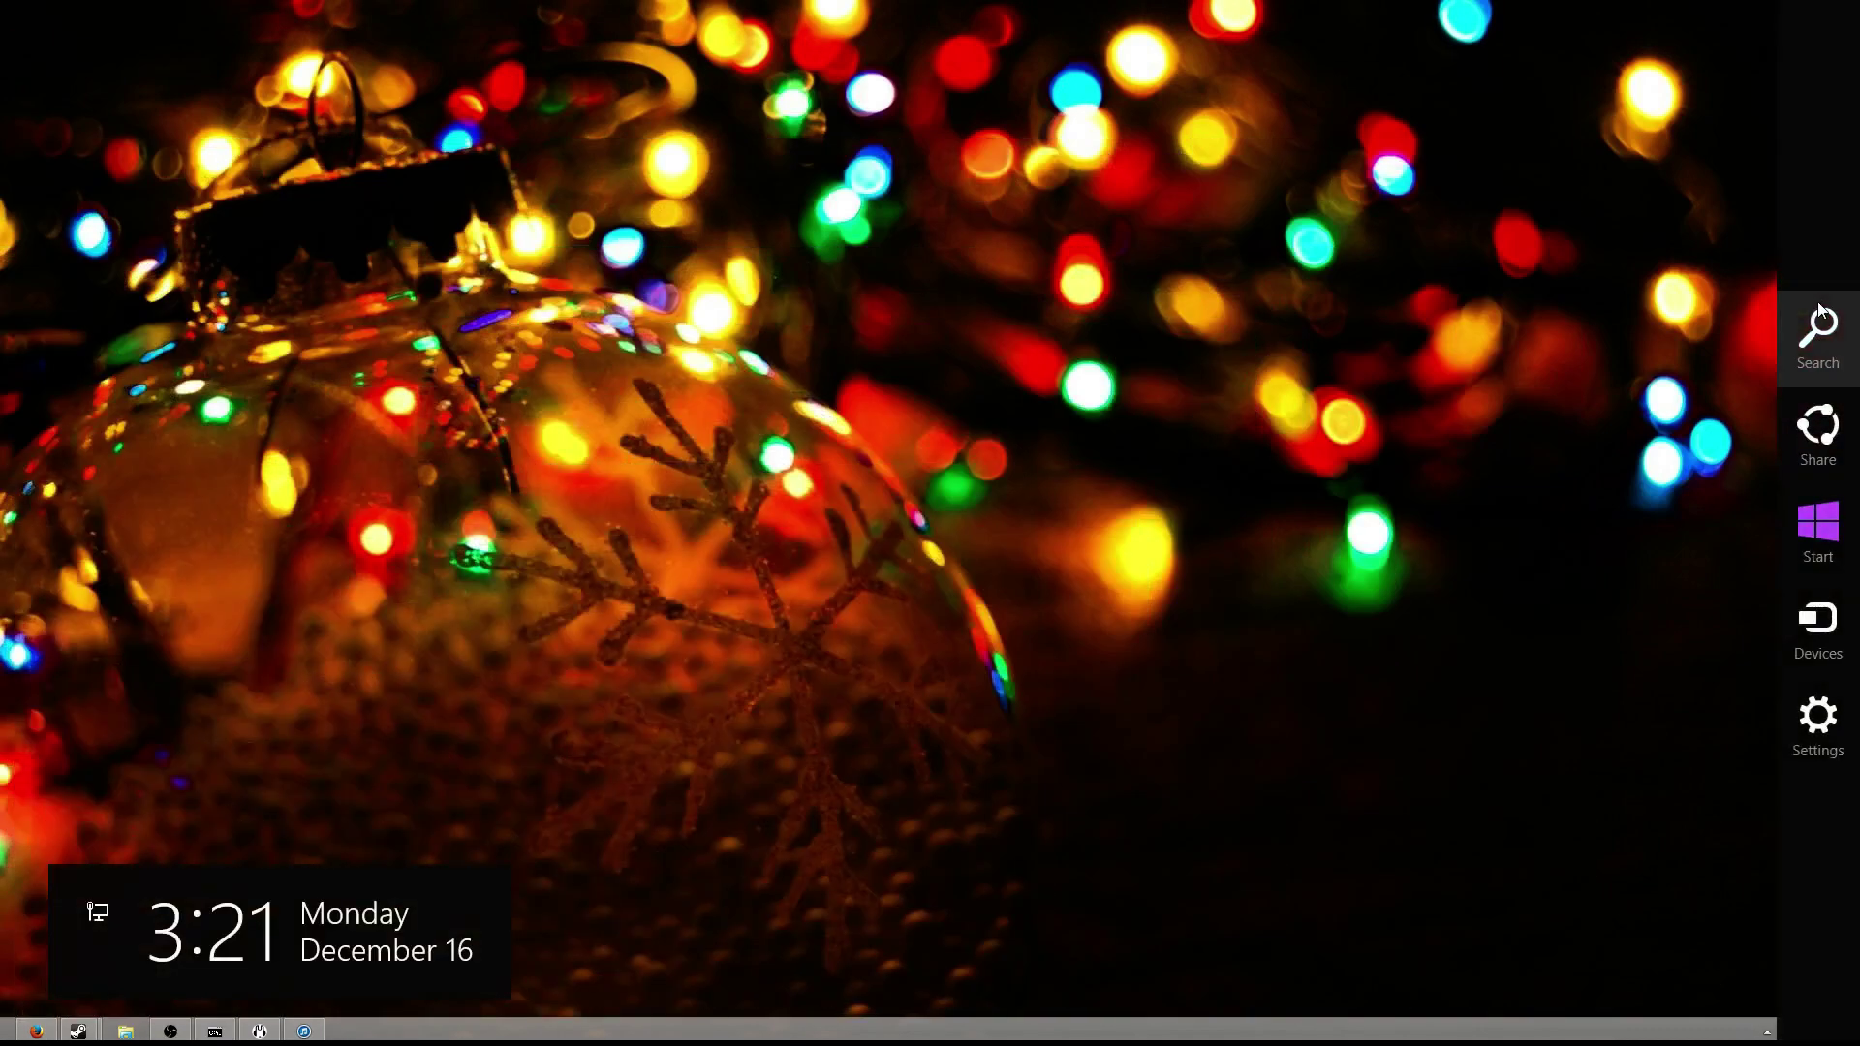
click(1818, 329)
text(gcsfac)
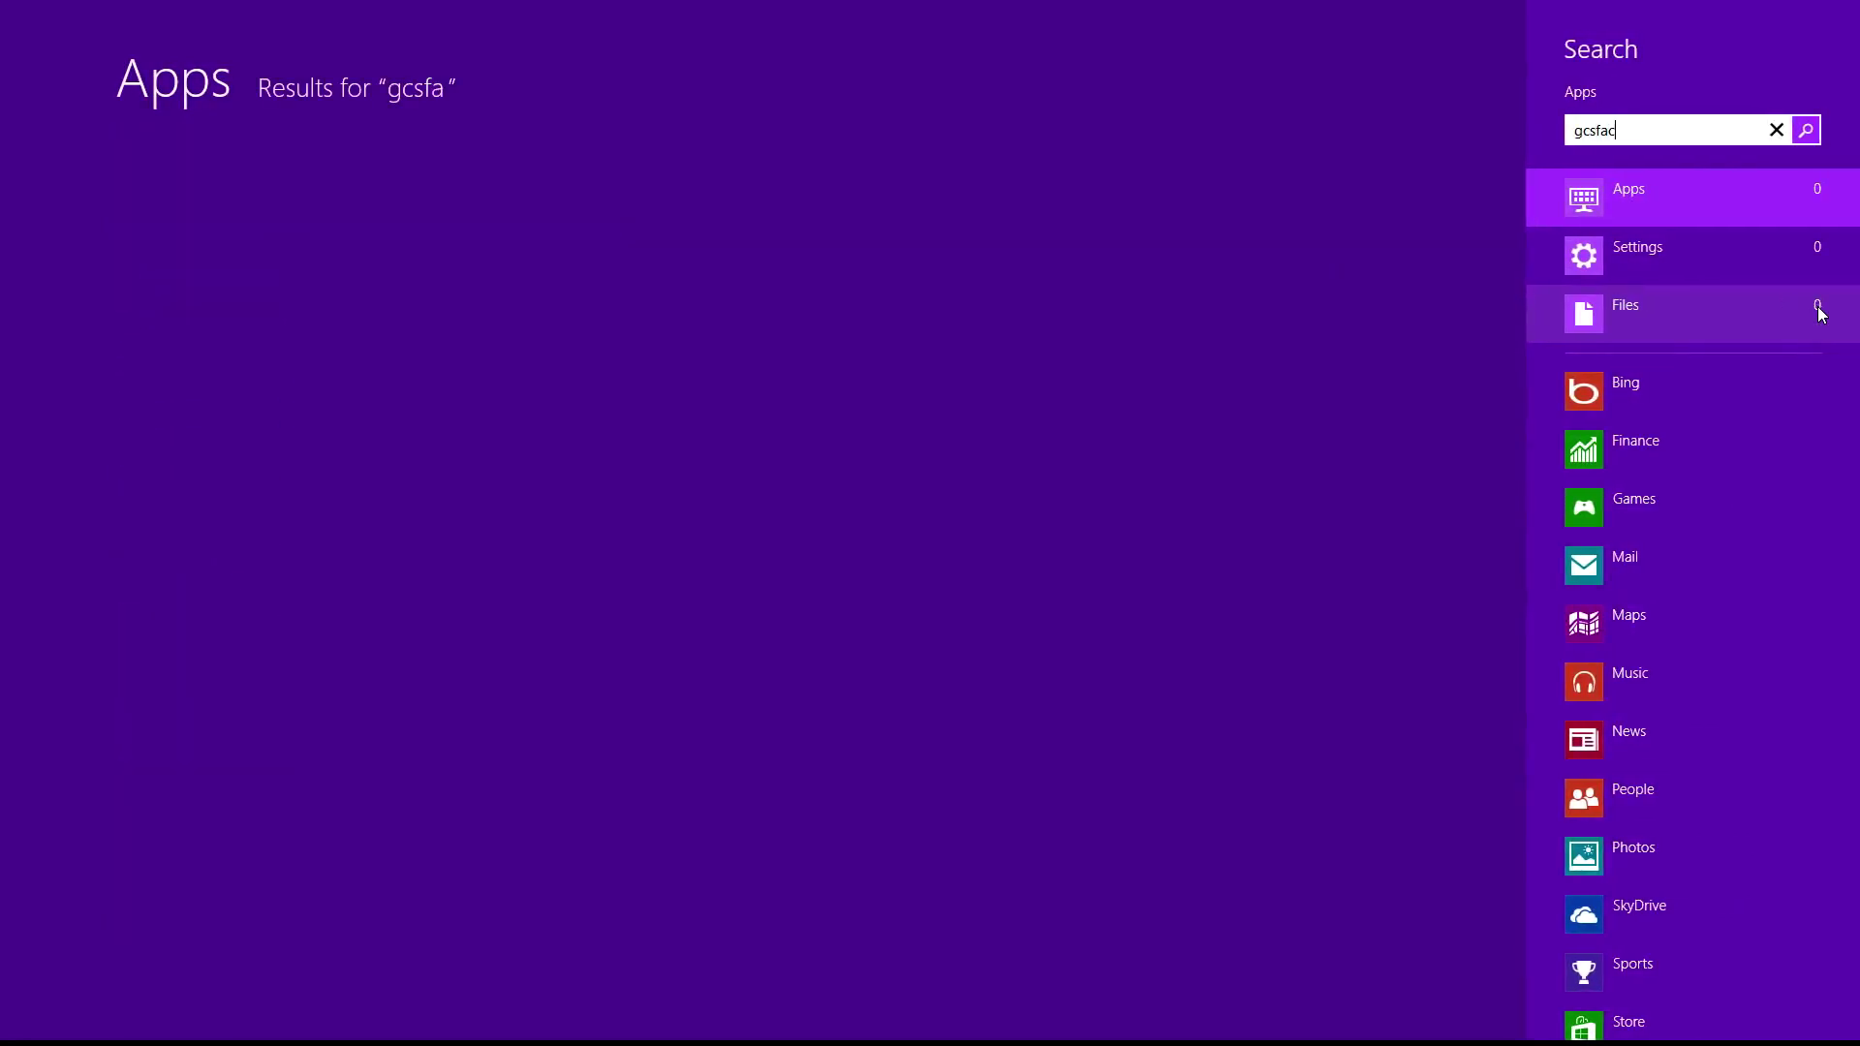
key(BackSpace)
key(BackSpace)
key(BackSpace)
key(BackSpace)
text(fsca)
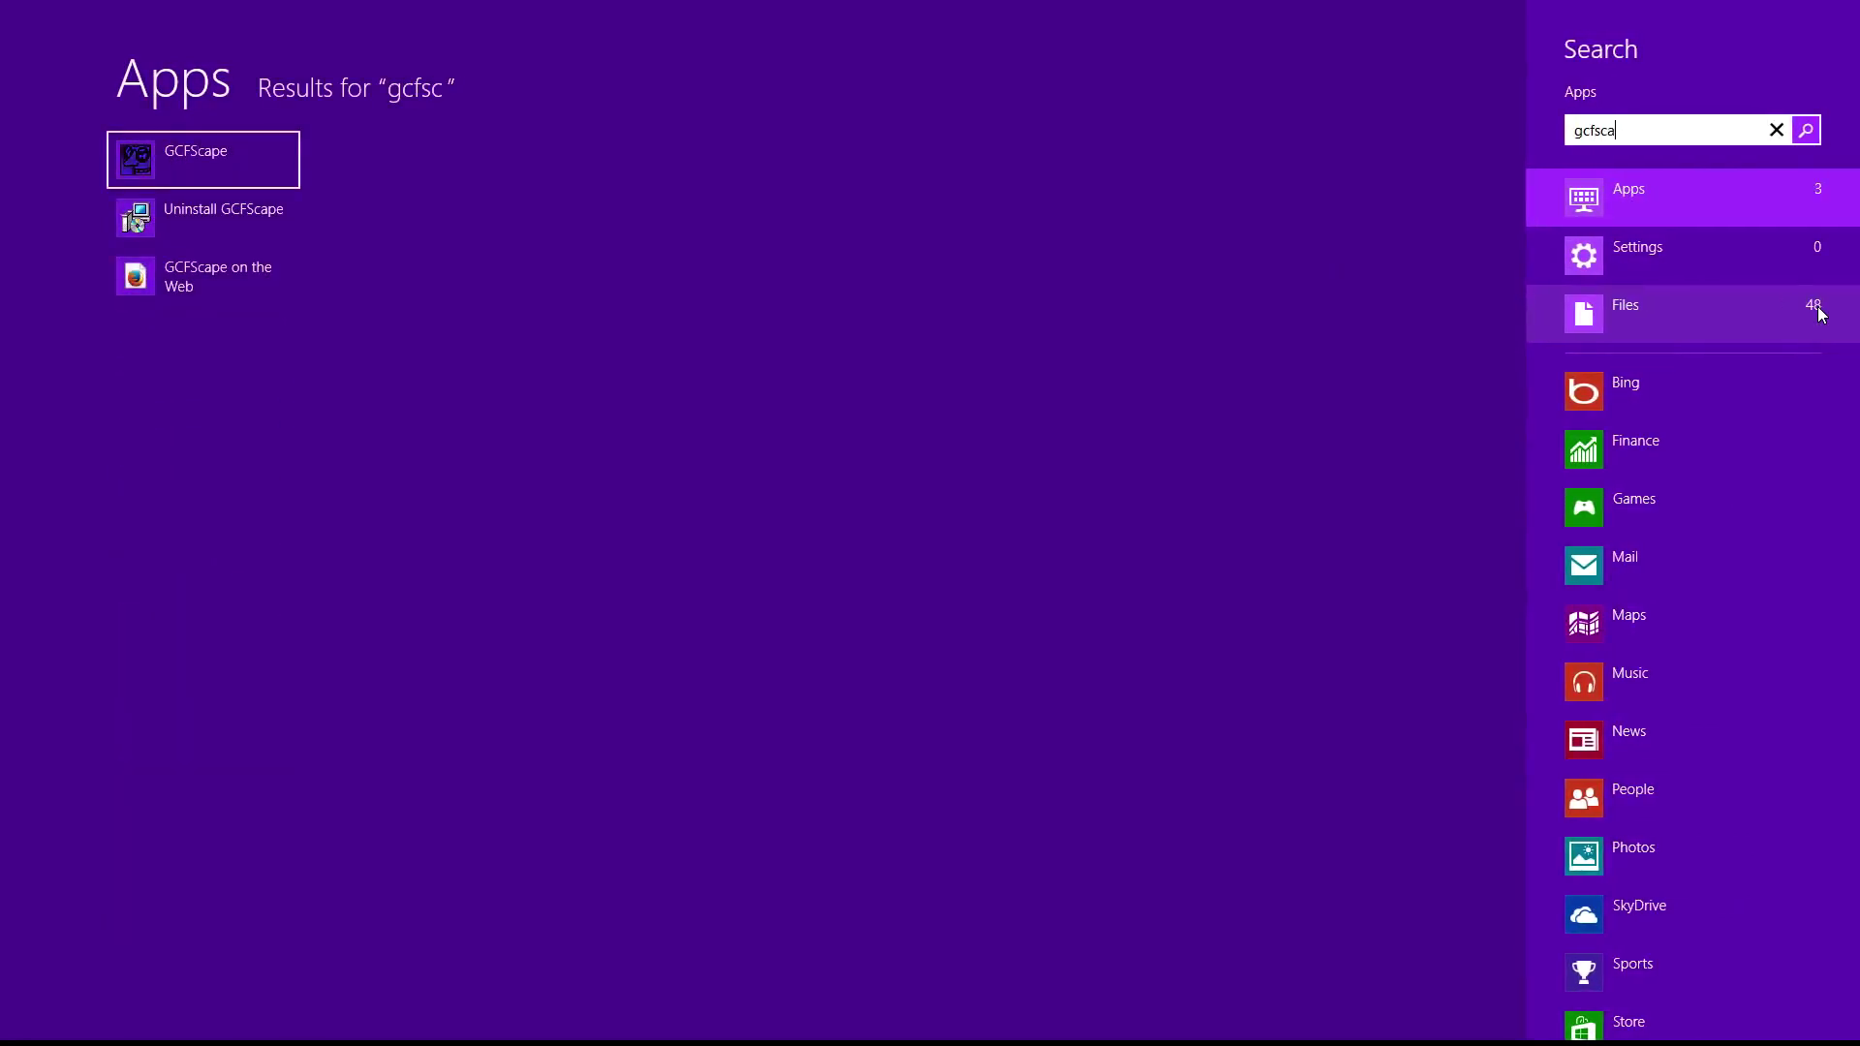
key(Return)
drag(1196, 483, 828, 251)
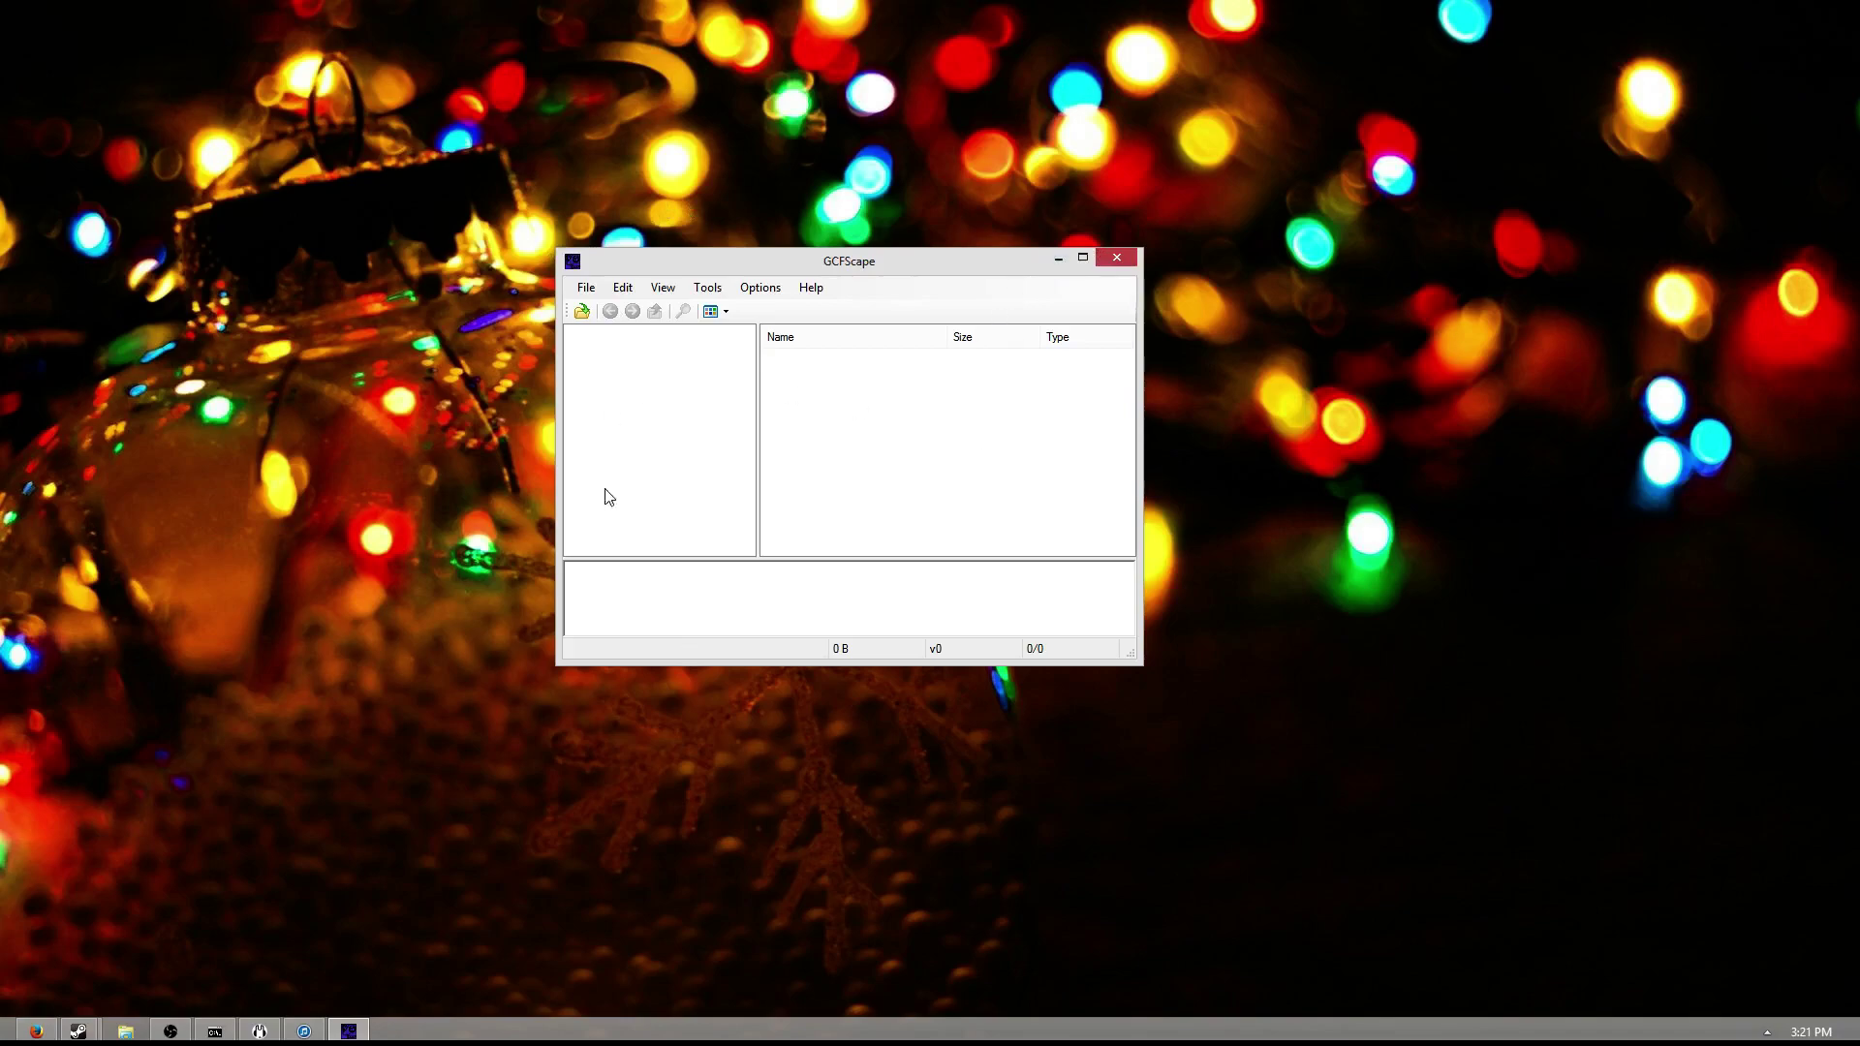
- Start File > Open and go up to the Steam folder
click(587, 288)
click(591, 290)
click(586, 288)
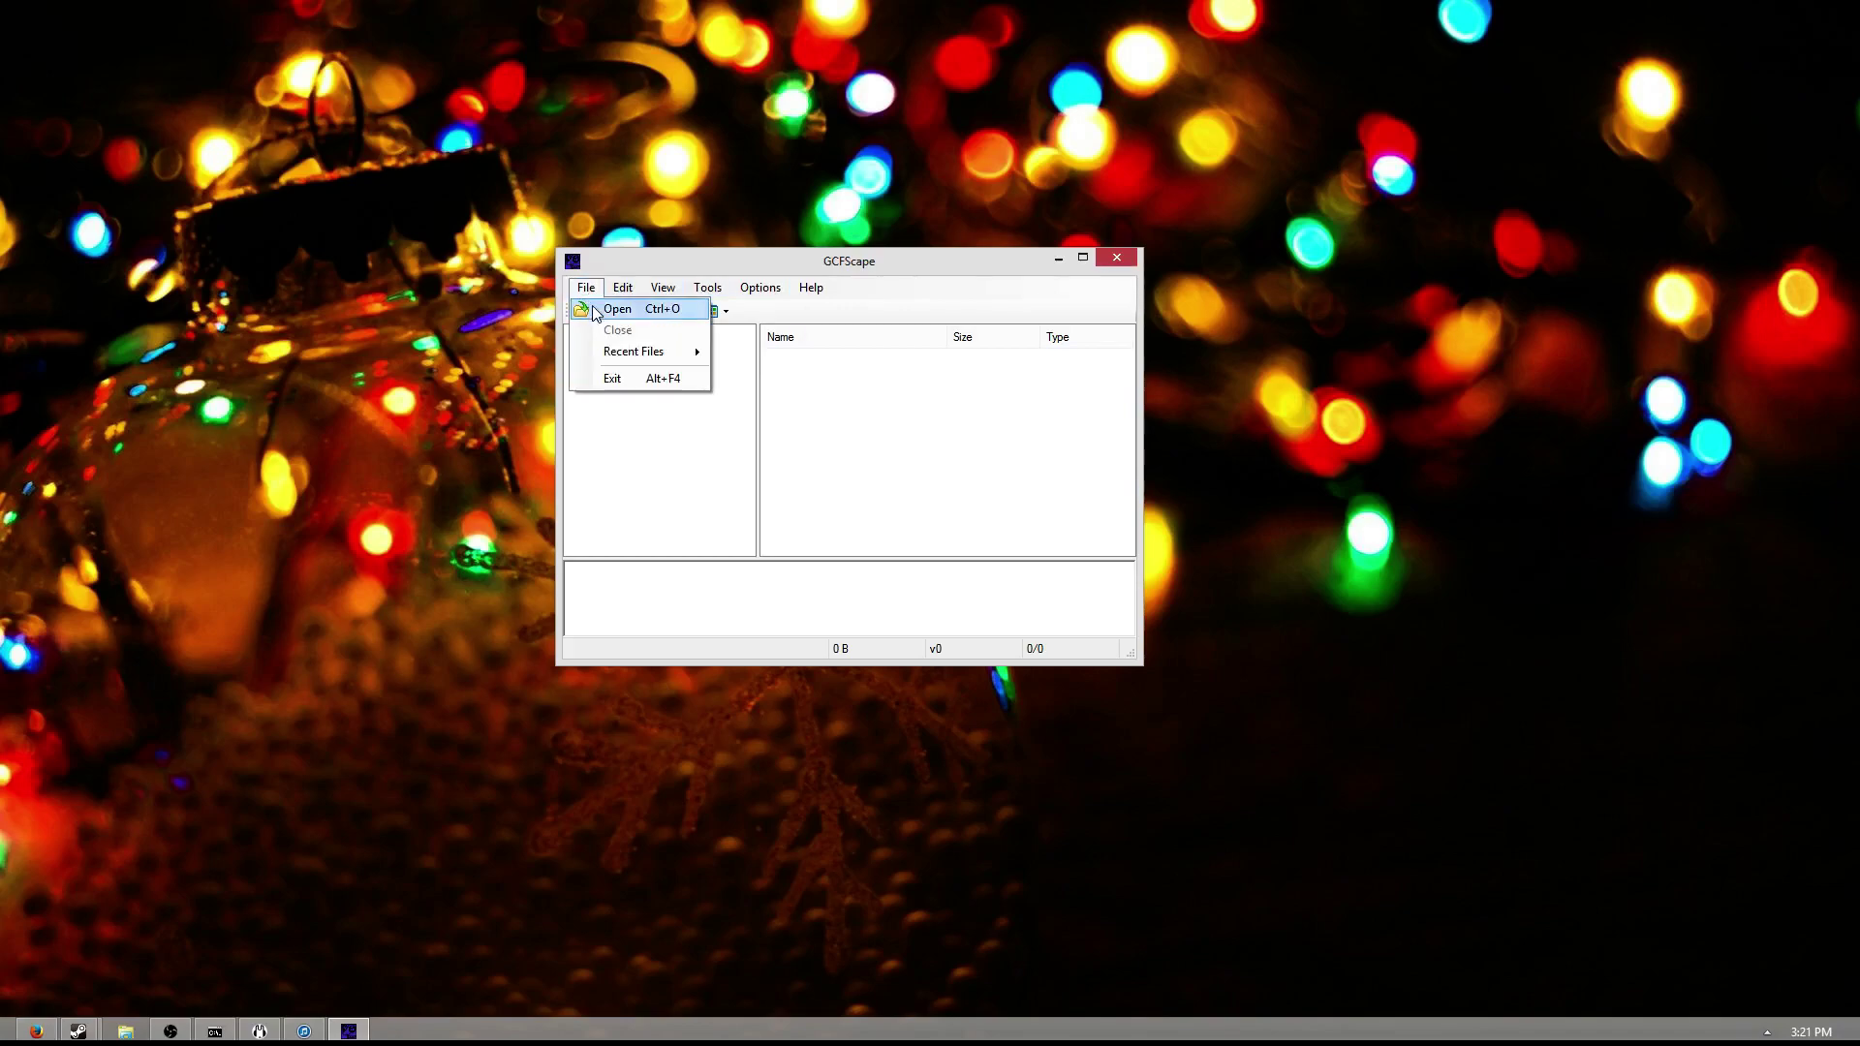
click(603, 307)
click(892, 452)
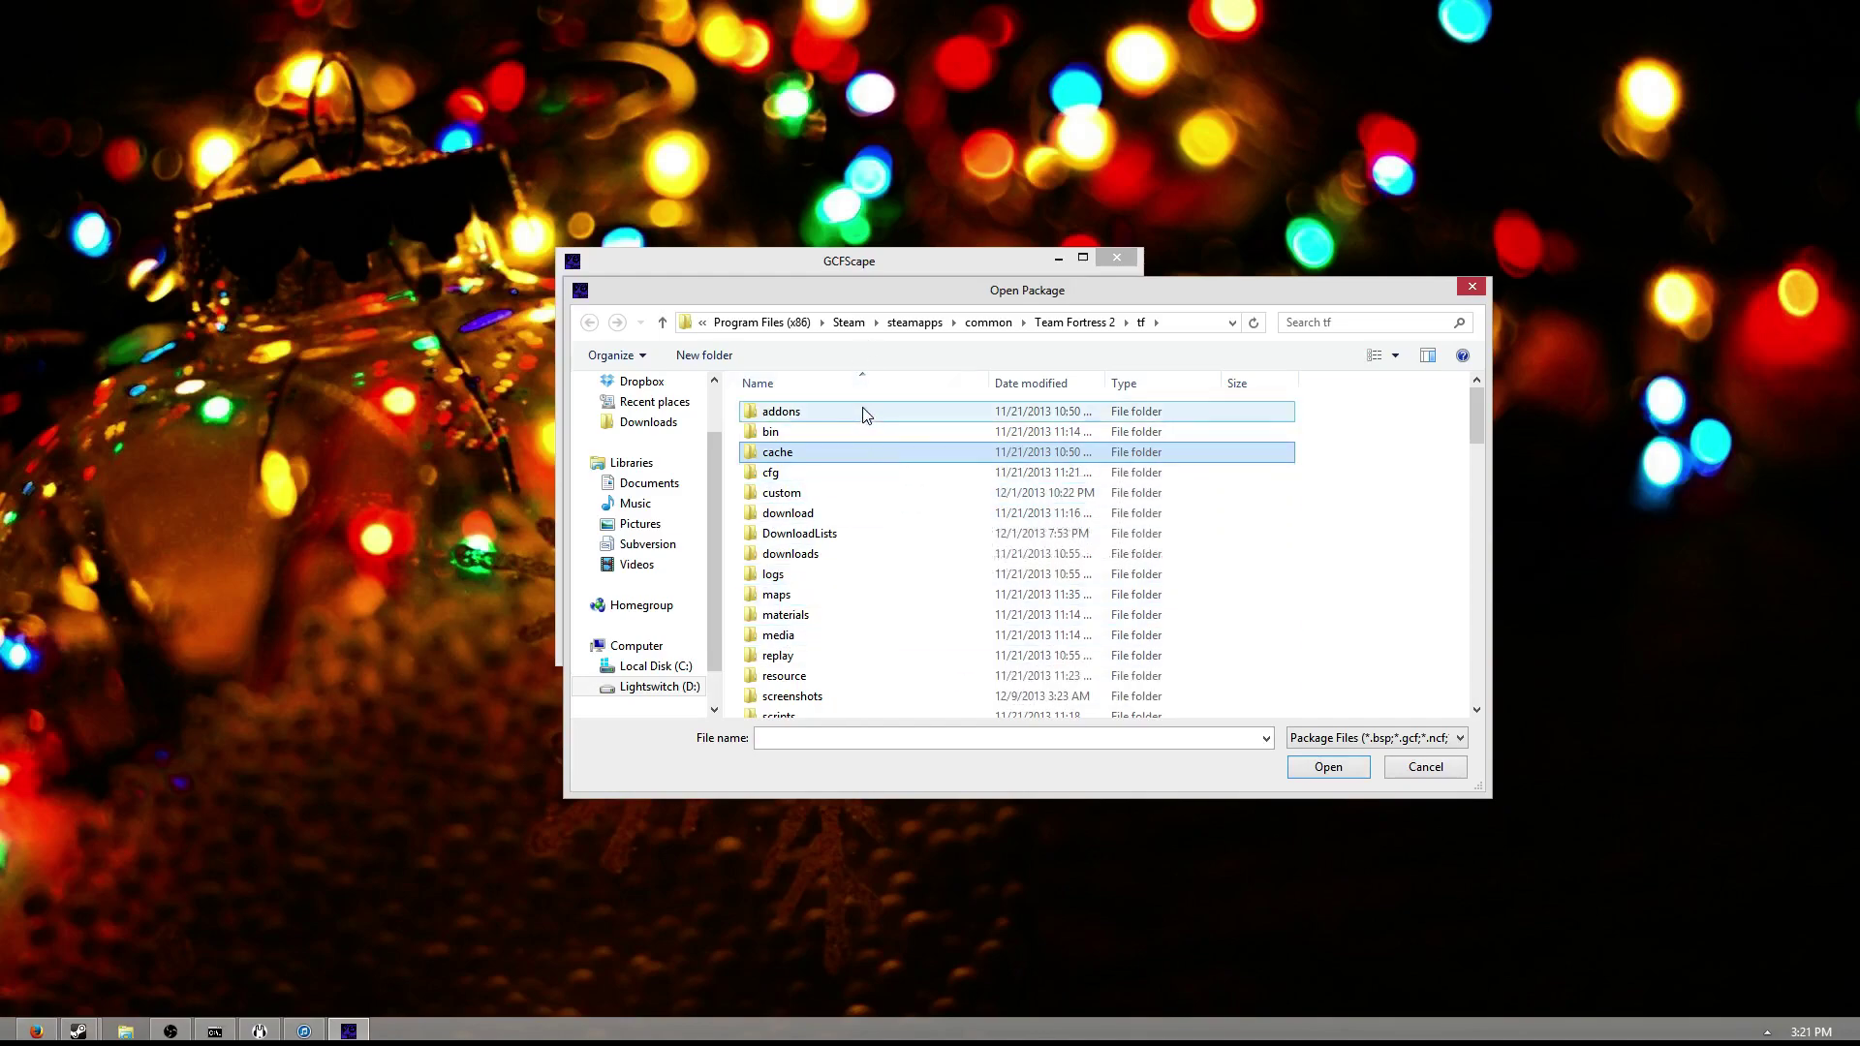
click(932, 325)
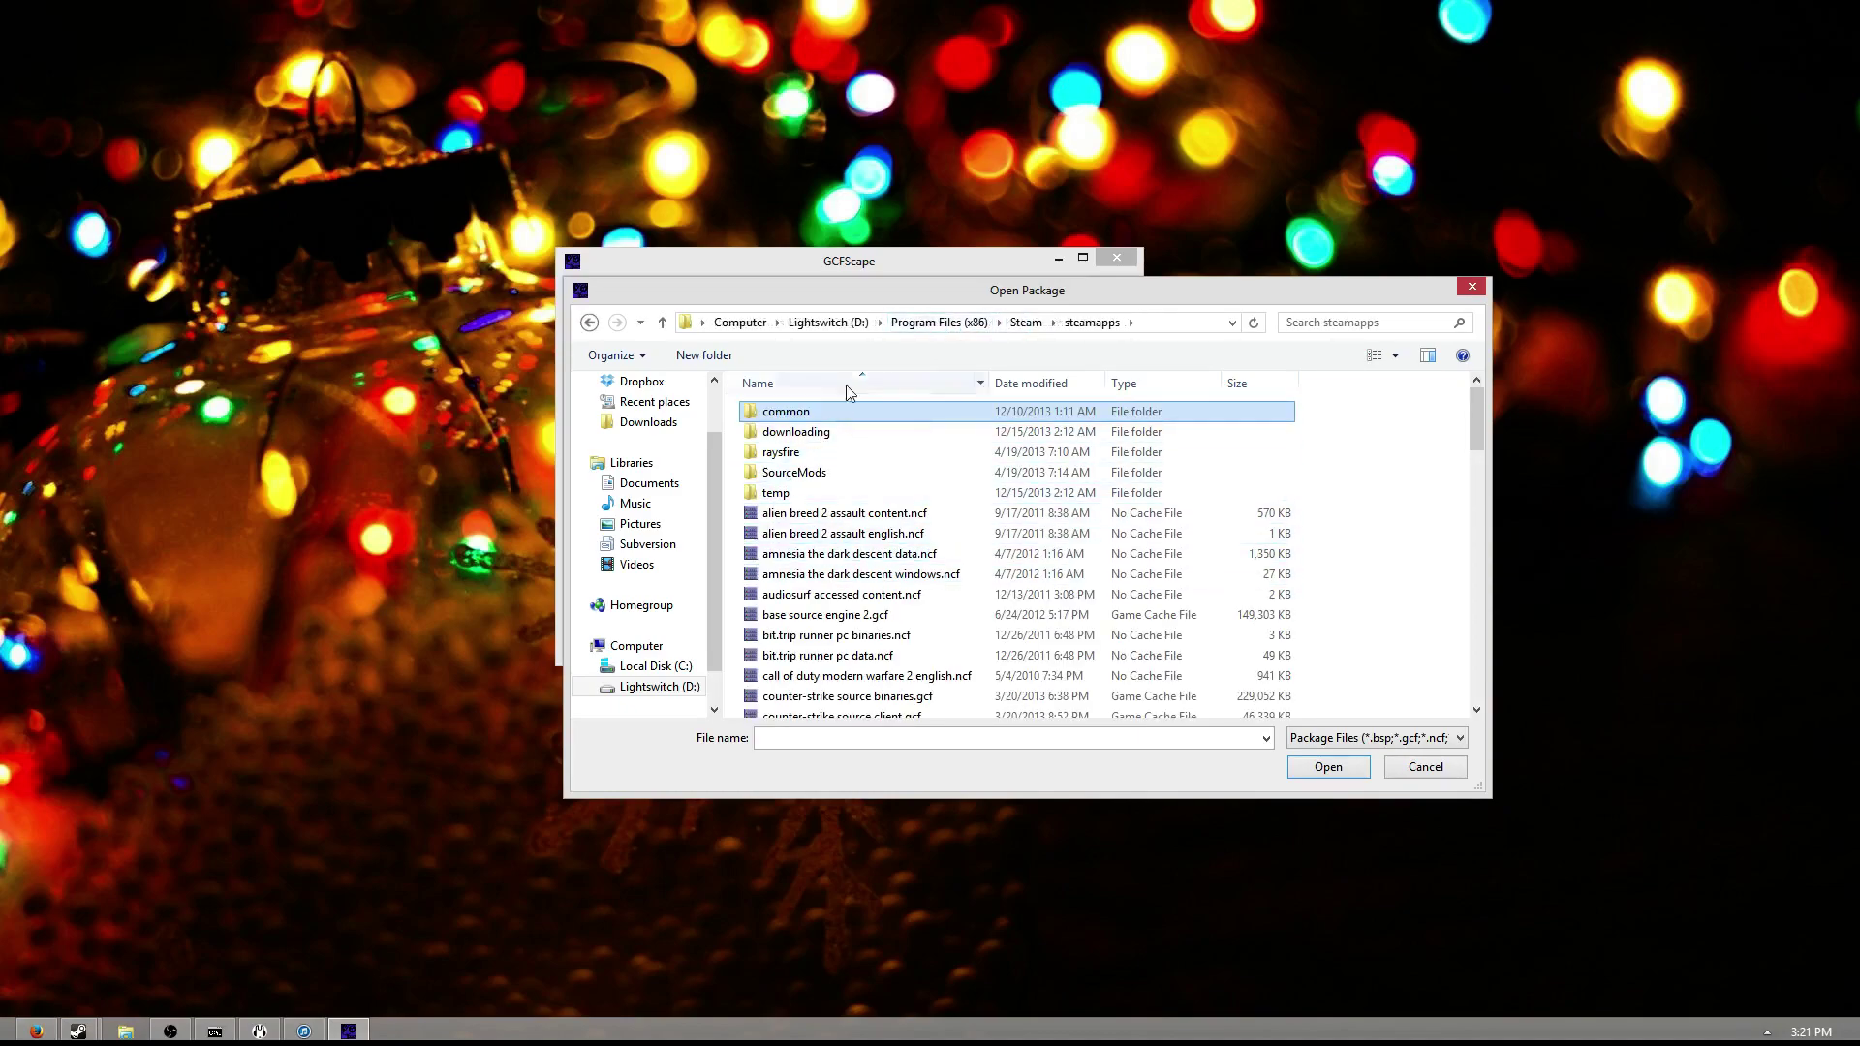
click(1031, 323)
- Browse into steamapps\common\Team Fortress 2\tf
double_click(824, 705)
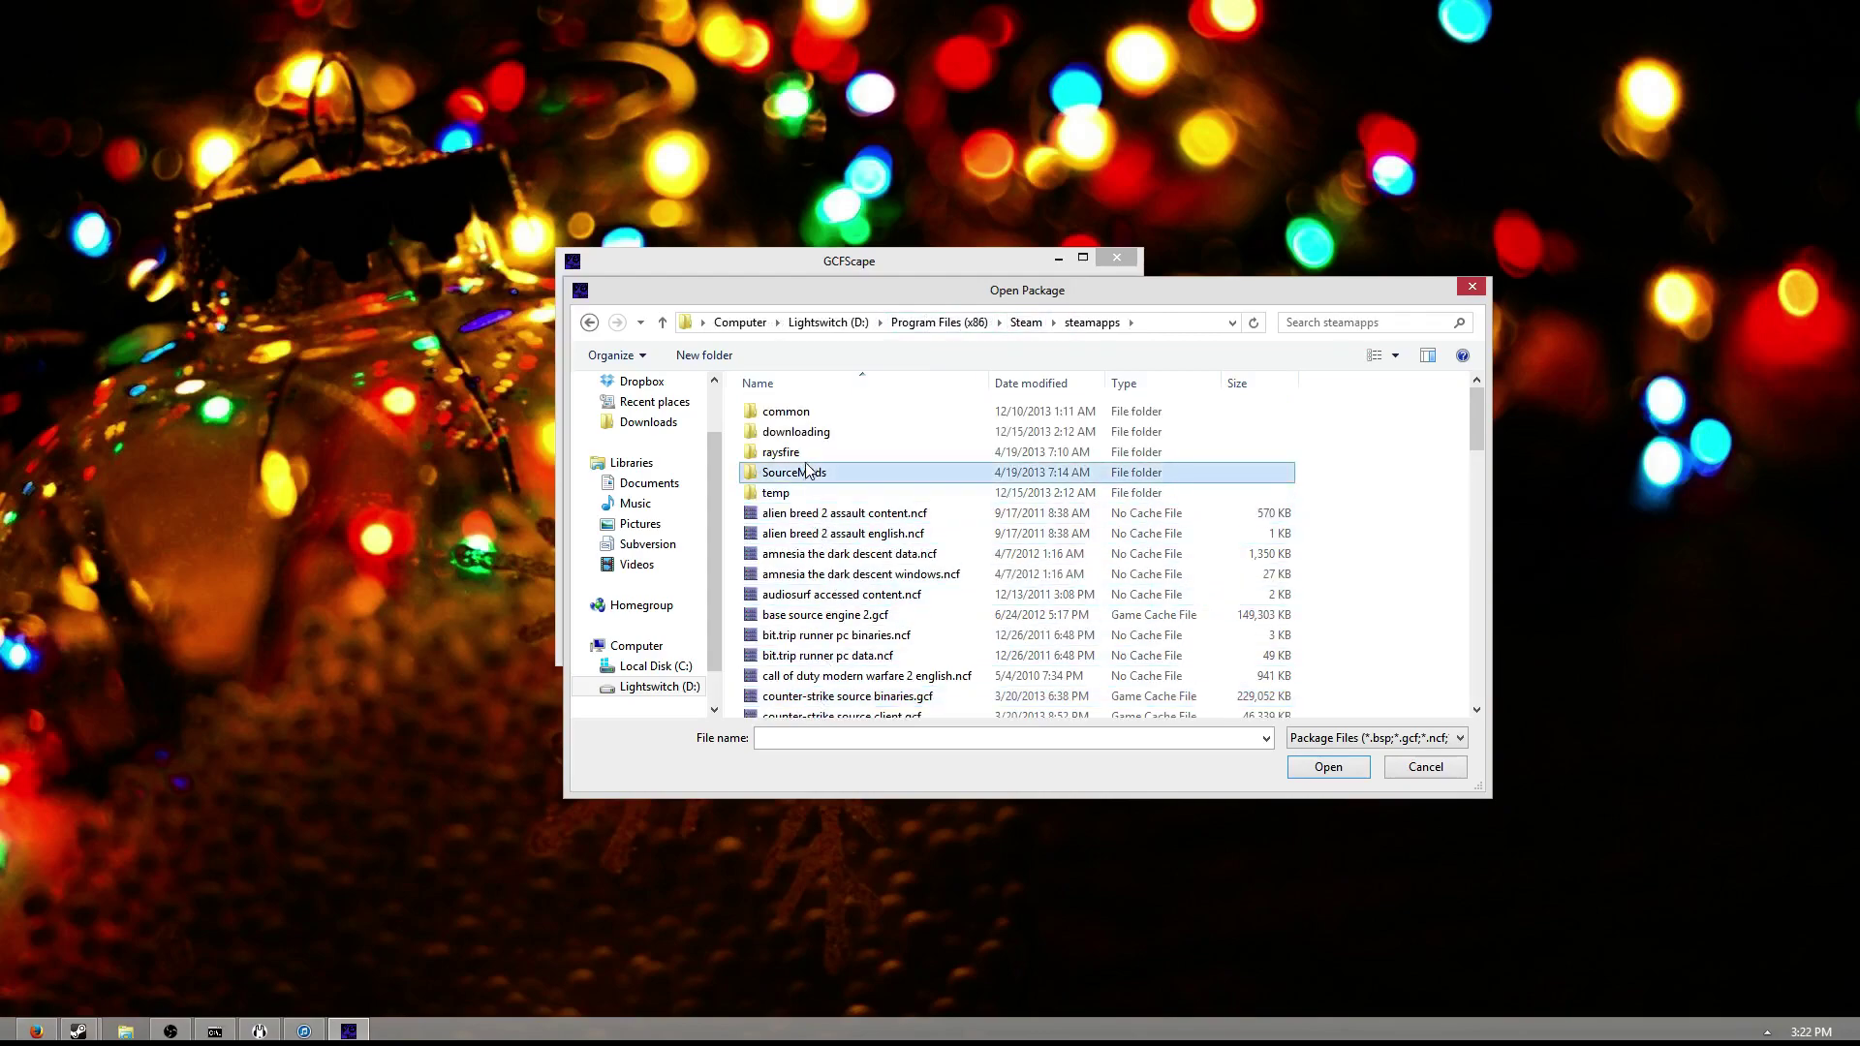
double_click(812, 411)
scroll(911, 568, down, 5)
scroll(872, 601, down, 8)
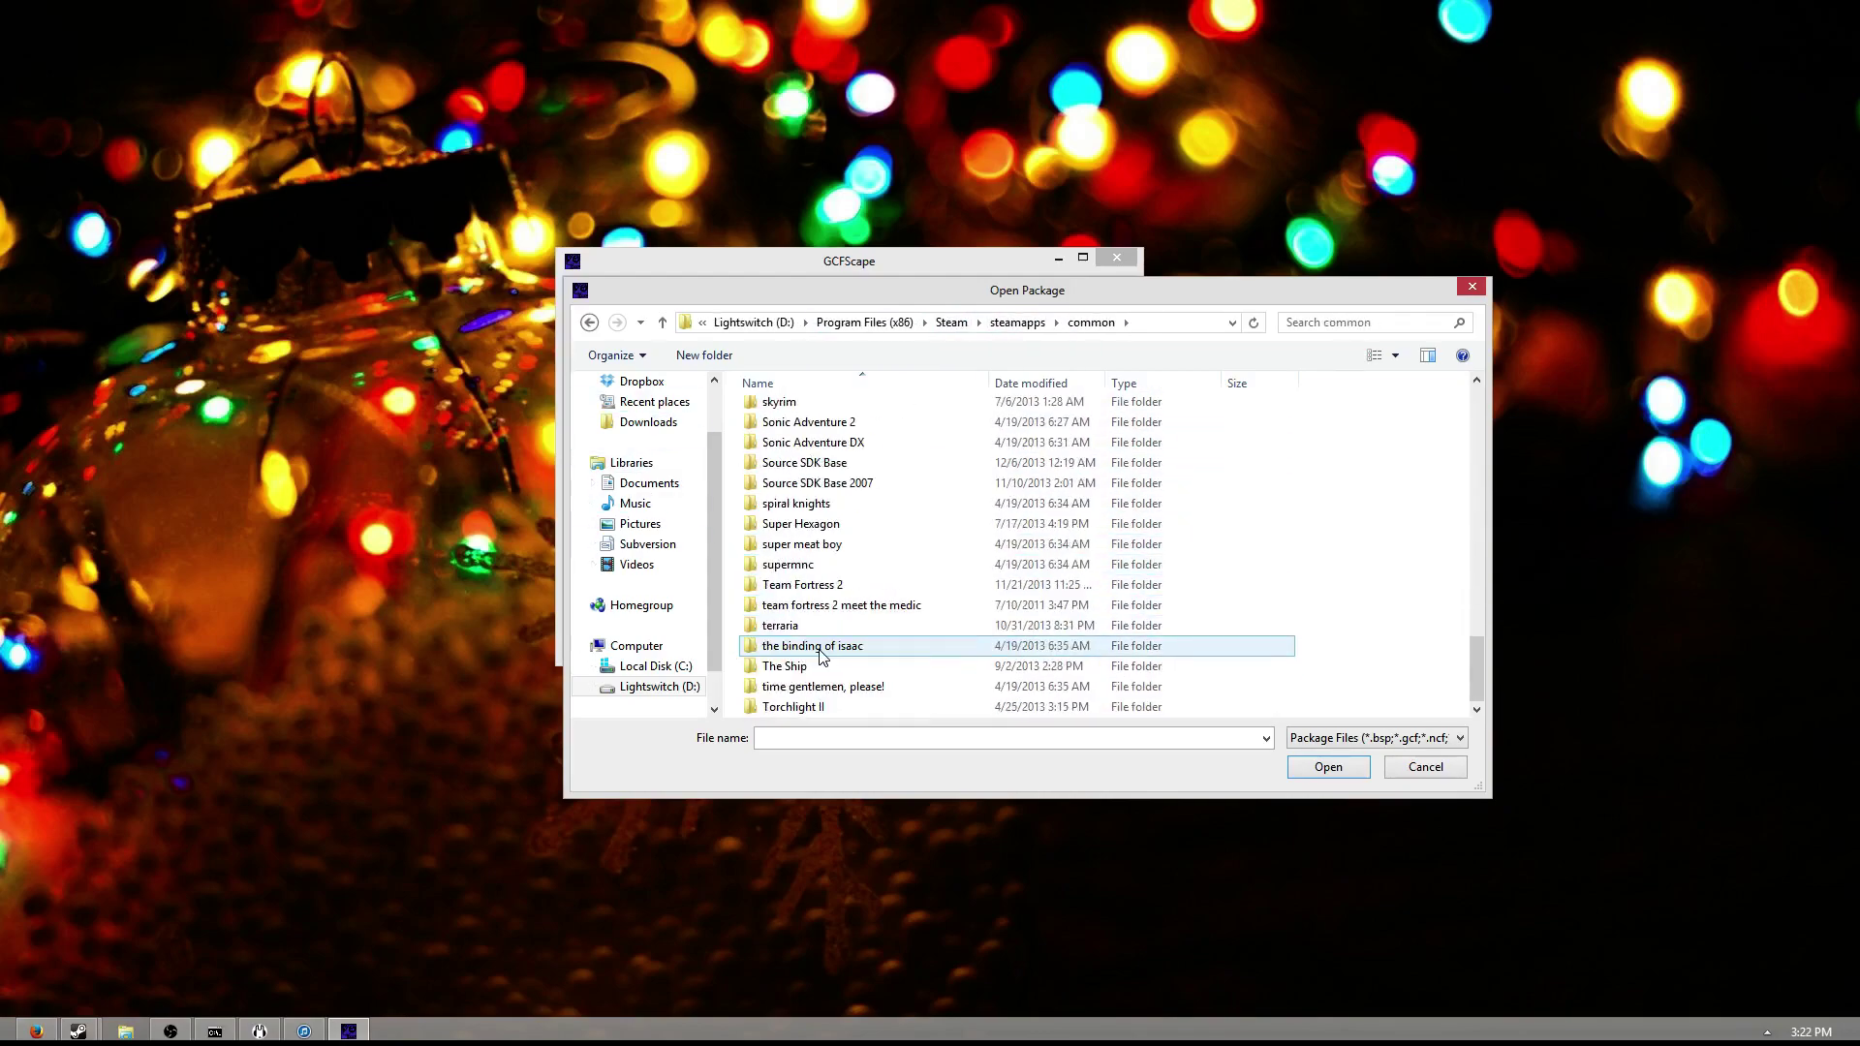
double_click(830, 586)
double_click(795, 492)
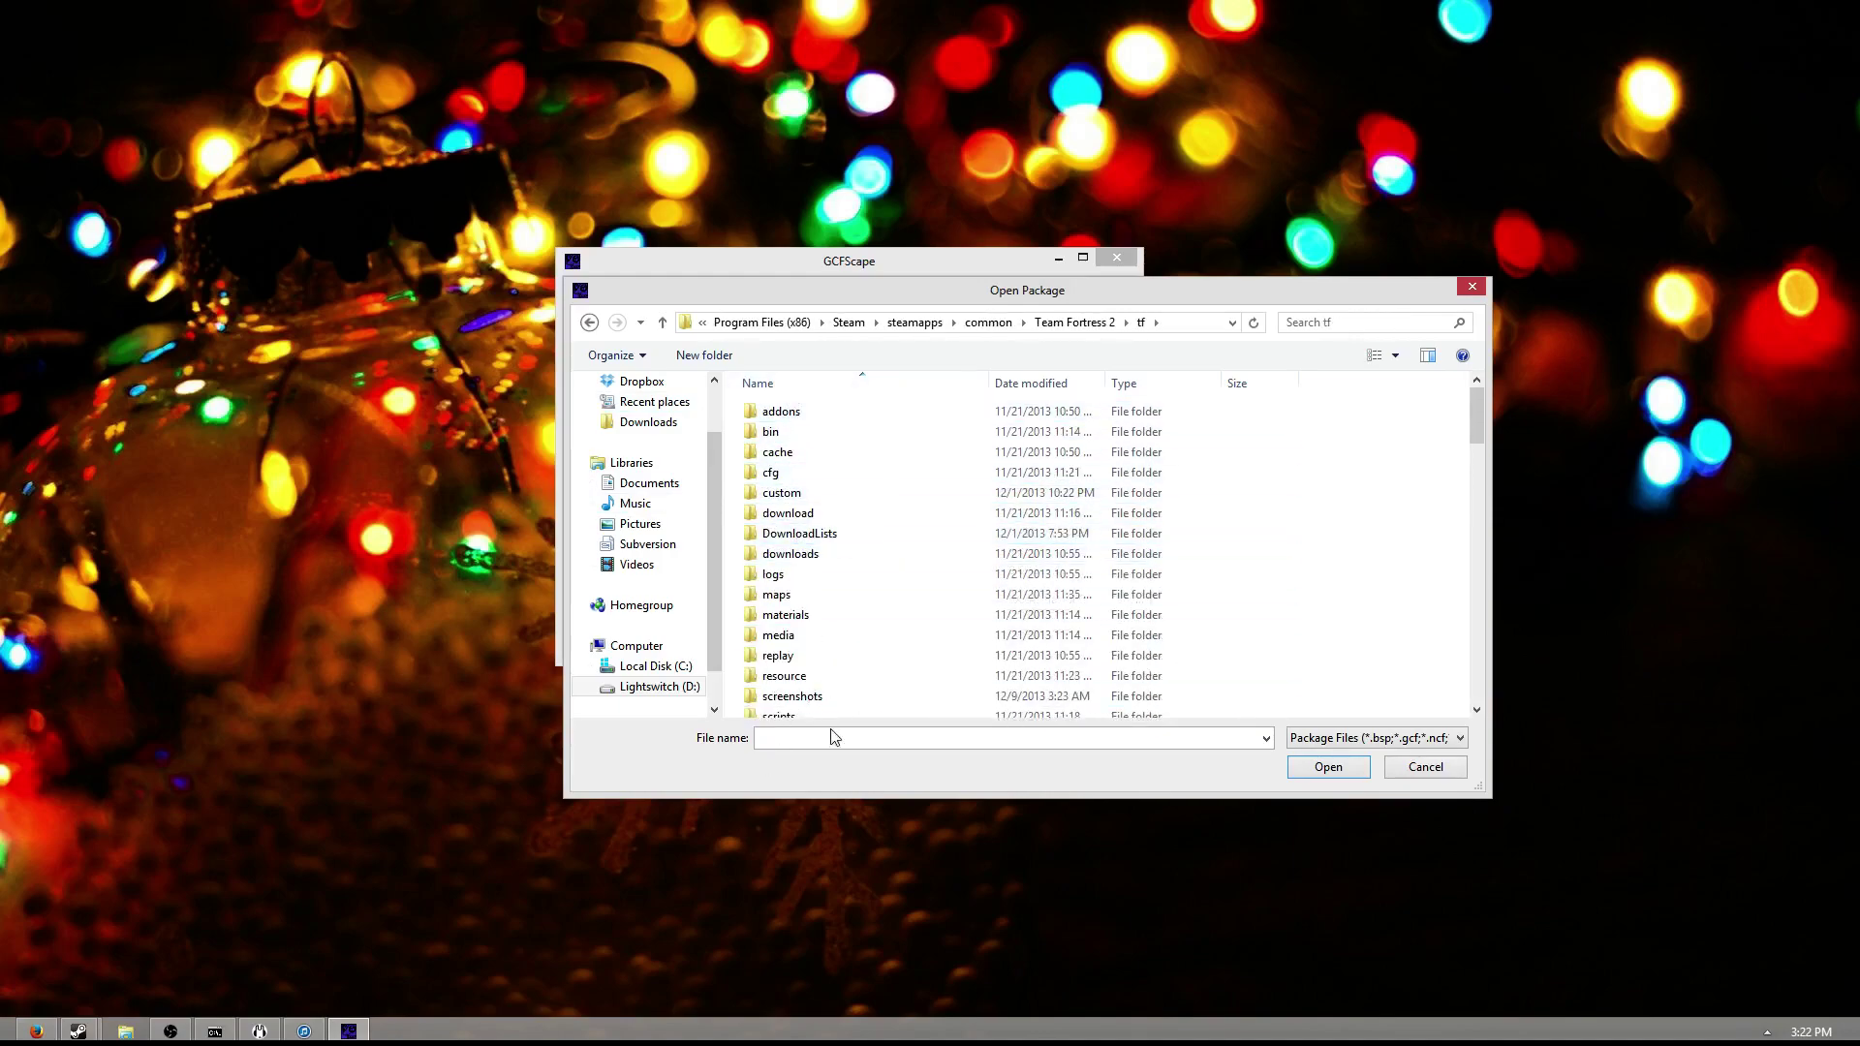
- Pick tf2_misc_dir.vpk from the tf folder's package list
scroll(830, 613, down, 8)
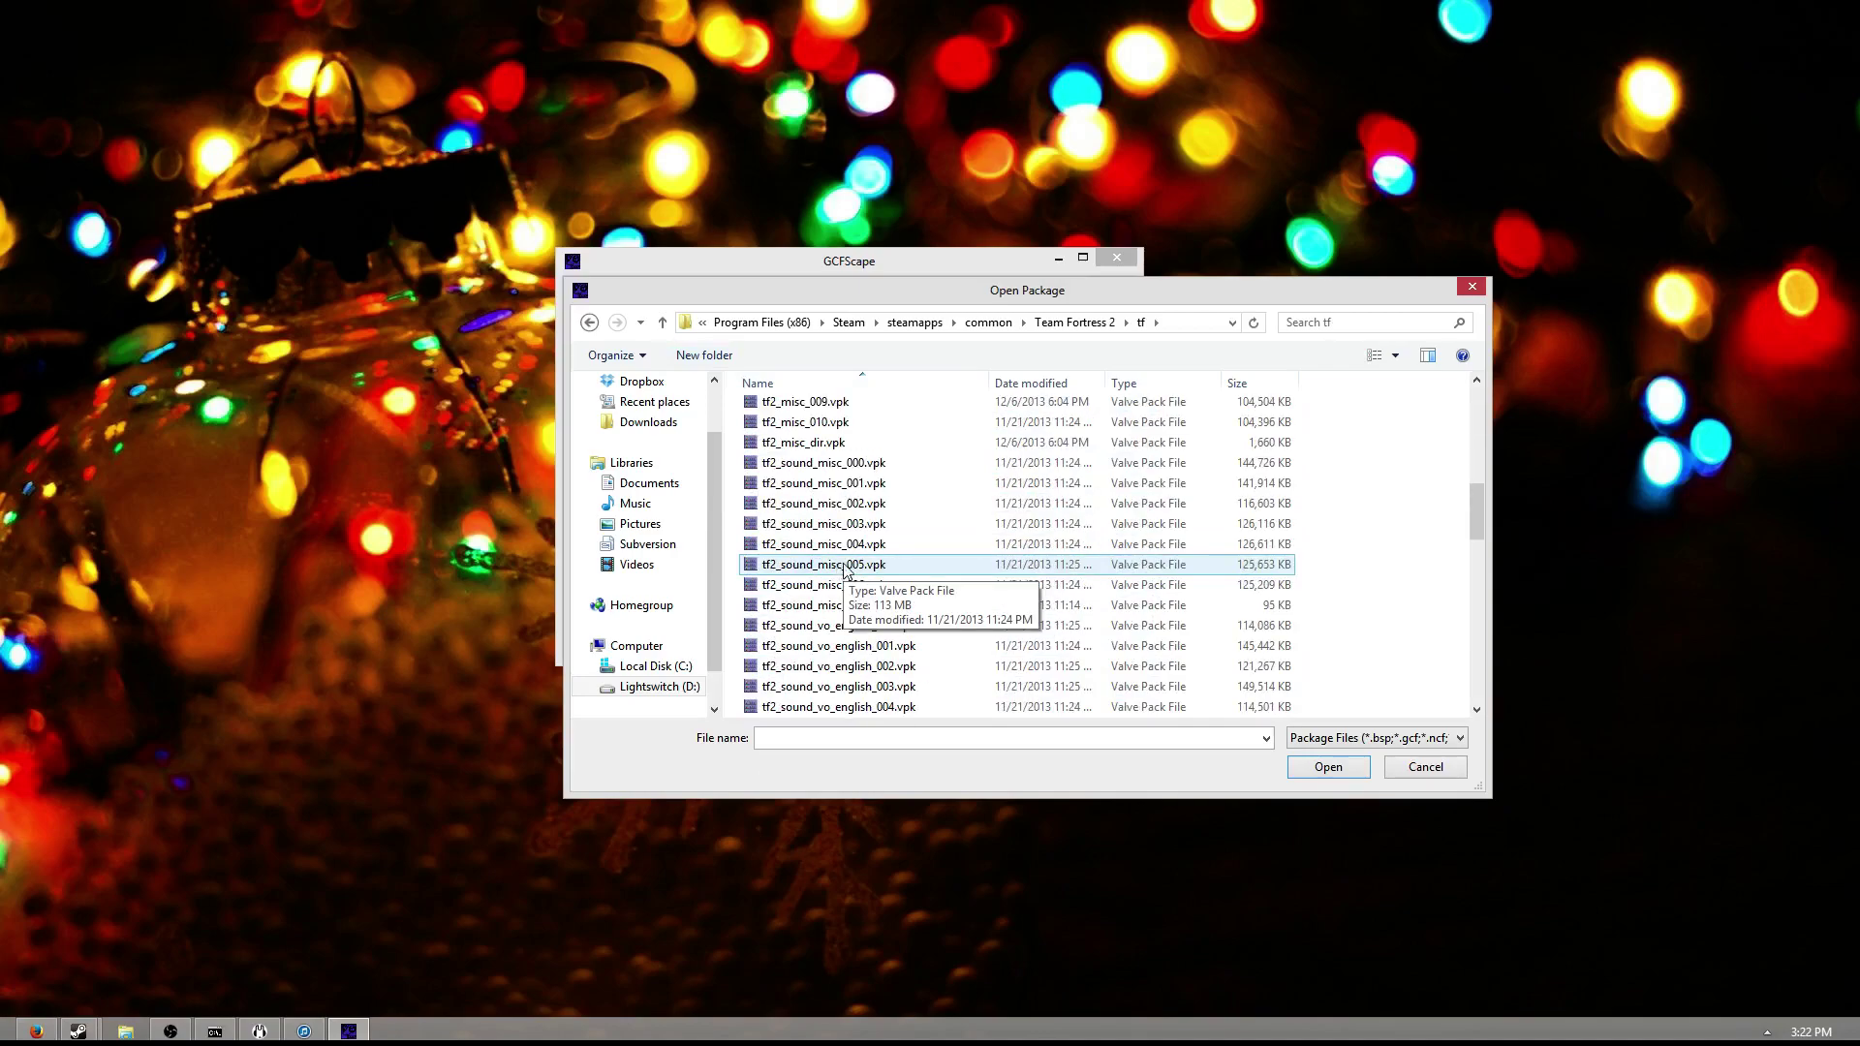
scroll(906, 630, down, 15)
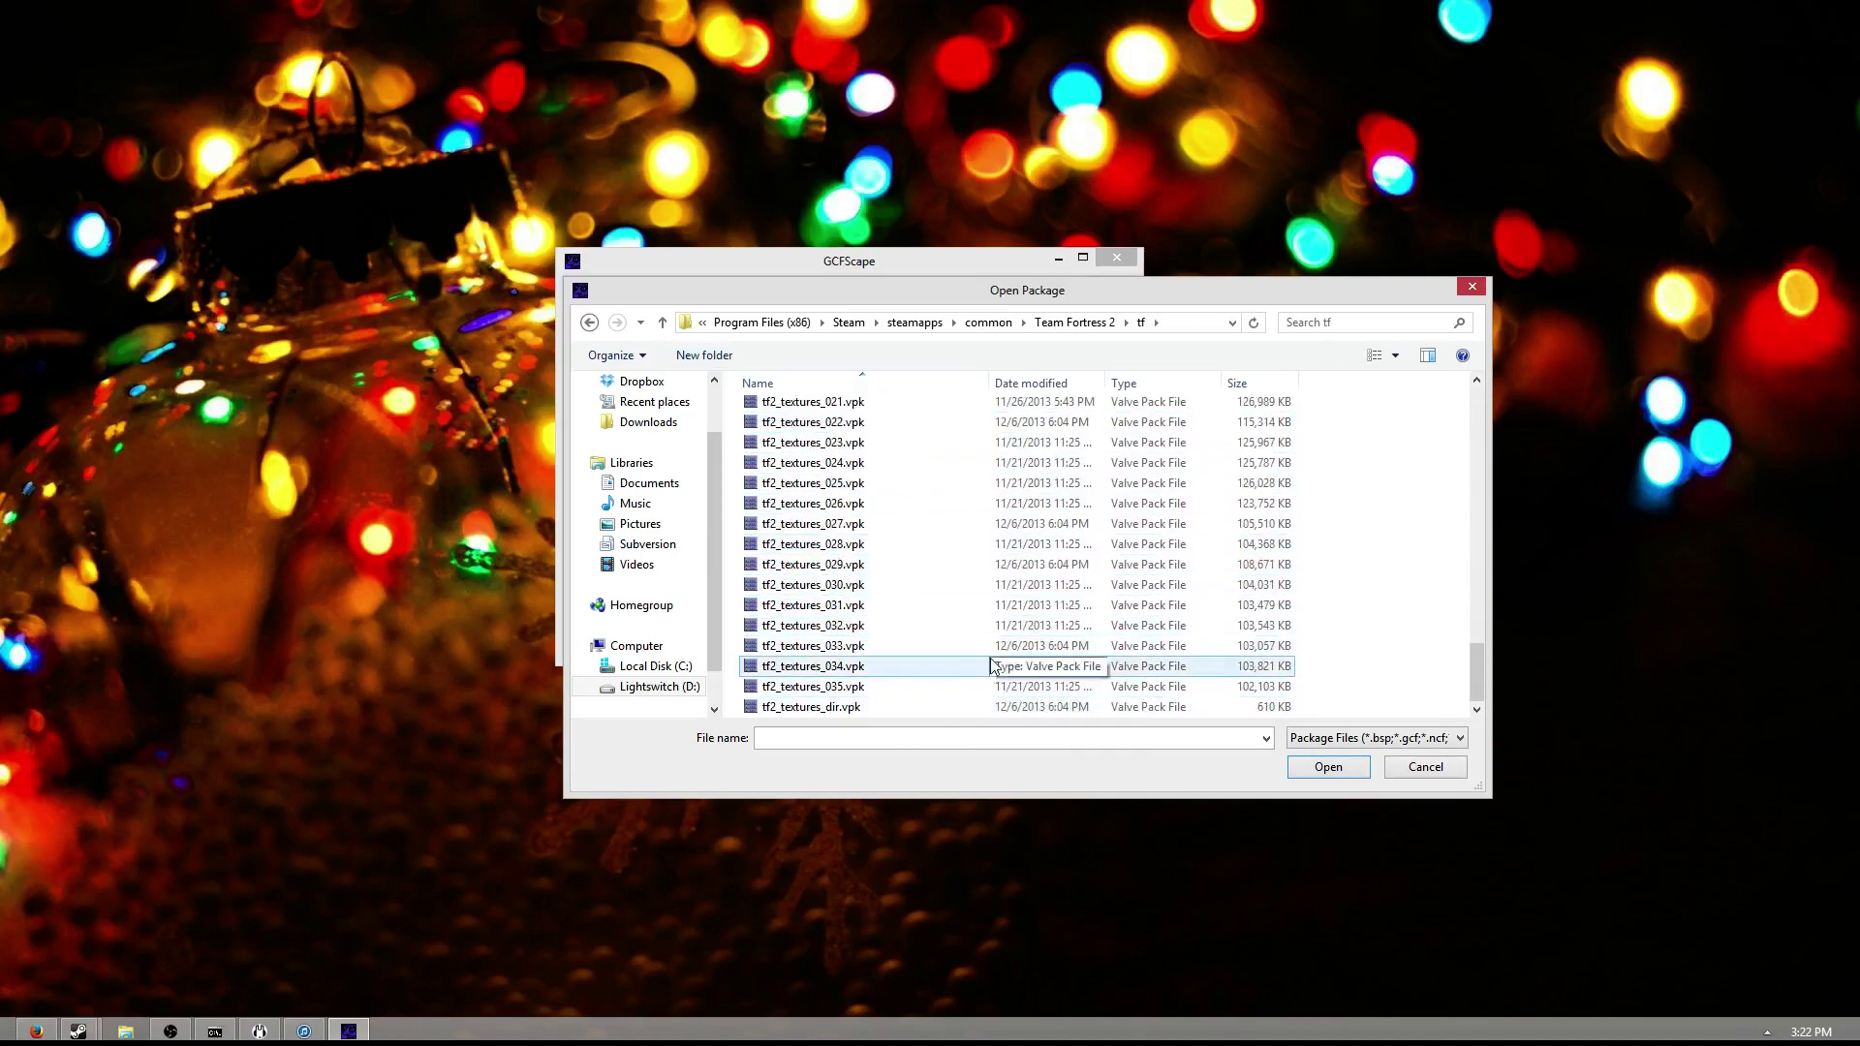
scroll(974, 673, up, 12)
scroll(1065, 659, up, 8)
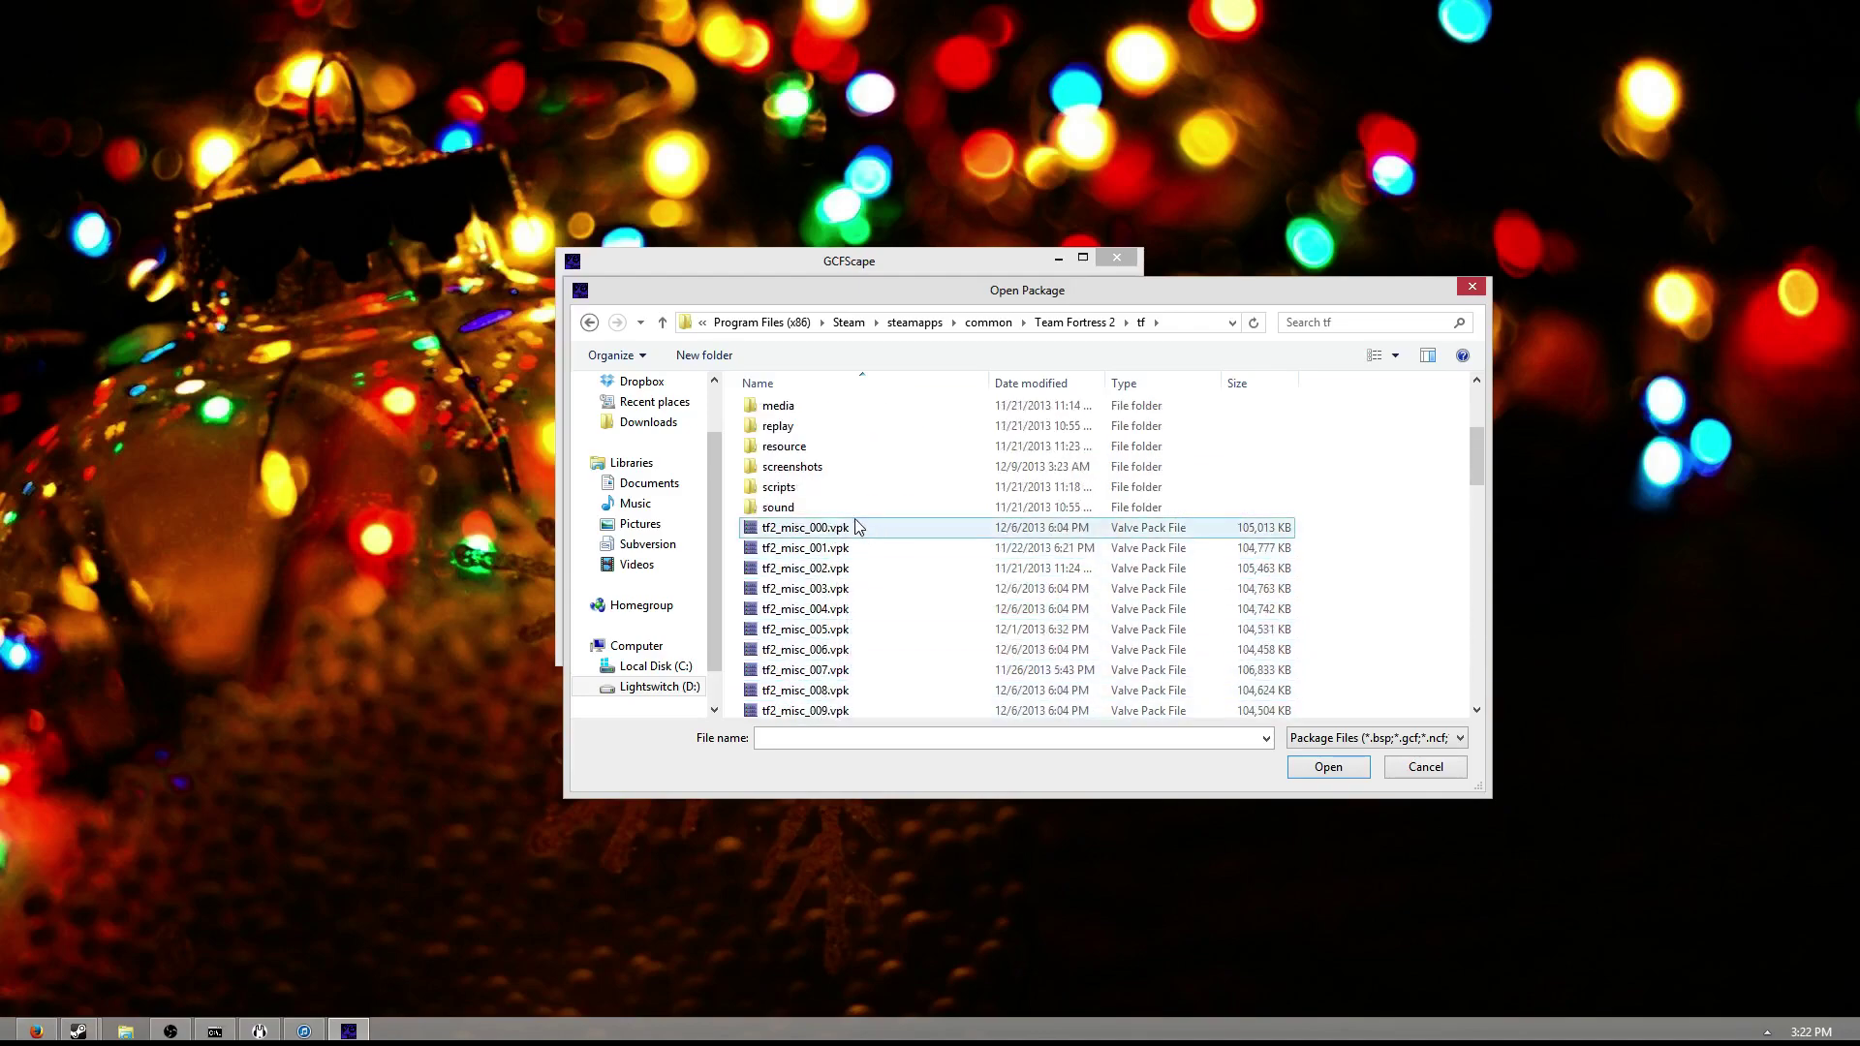
scroll(817, 650, down, 2)
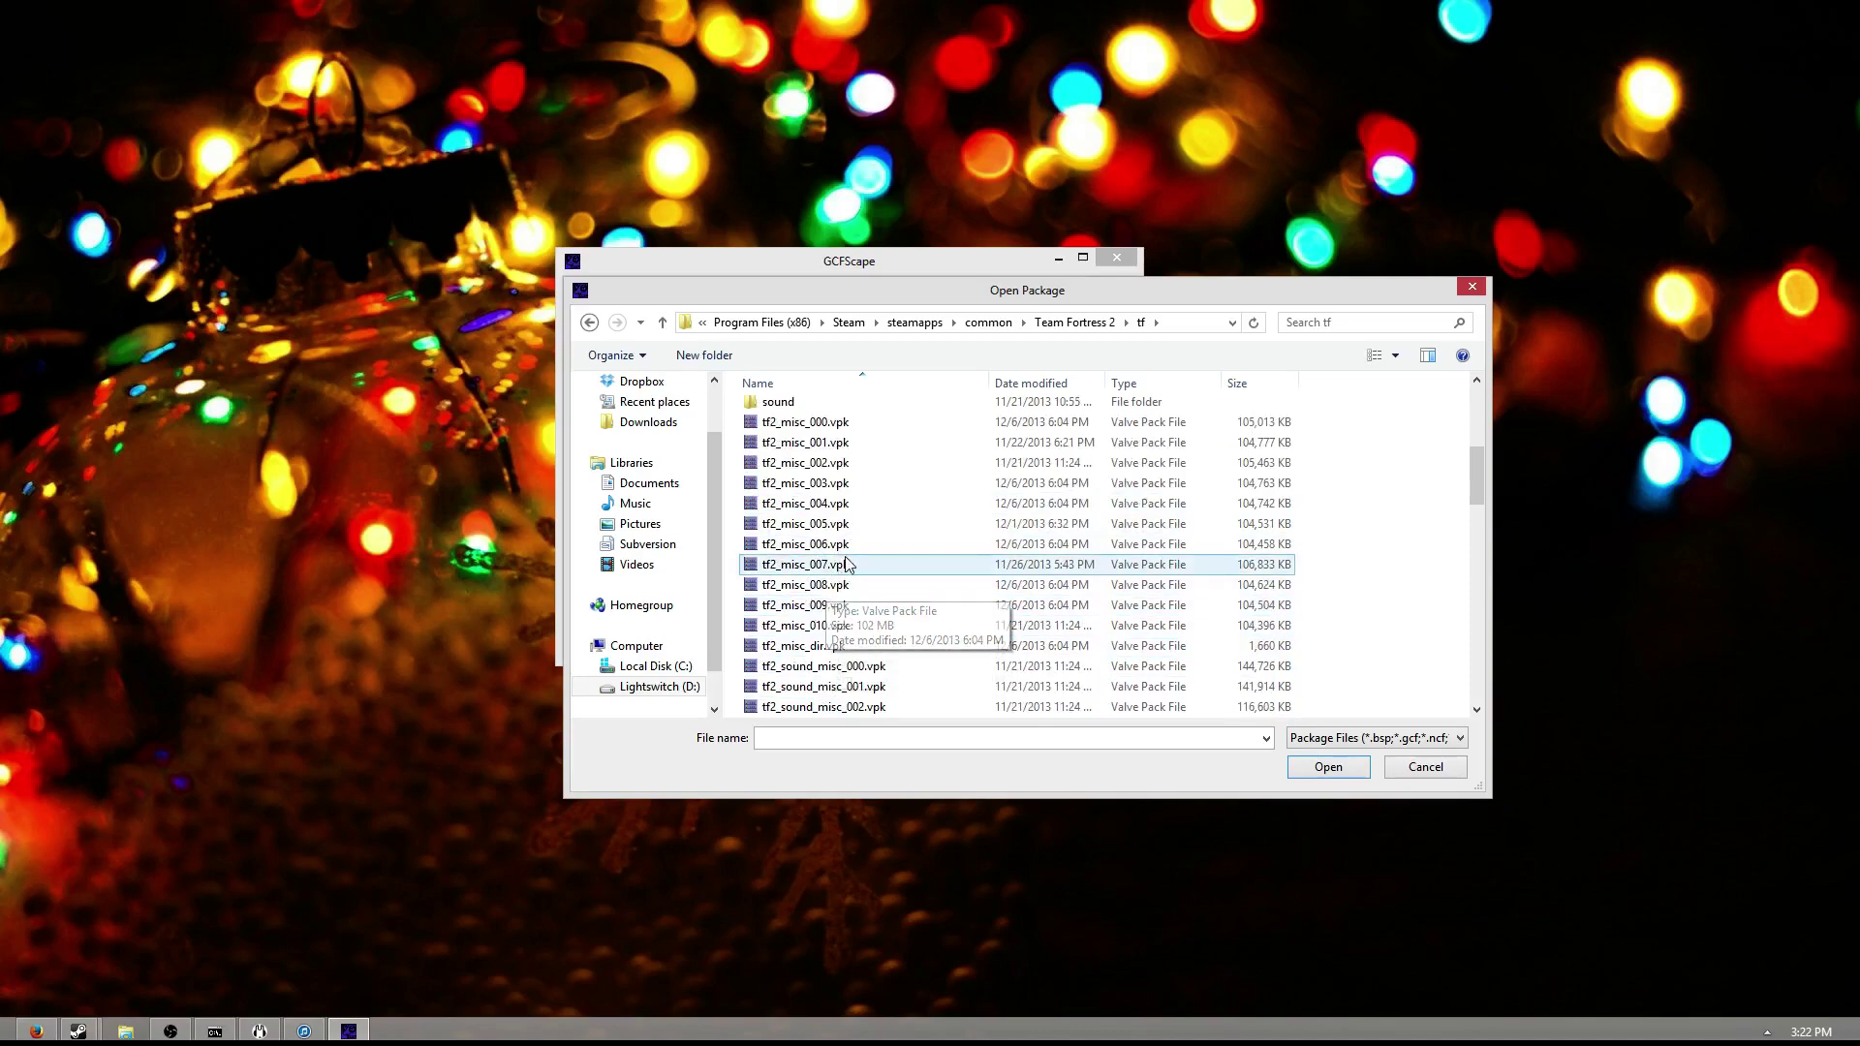
click(814, 653)
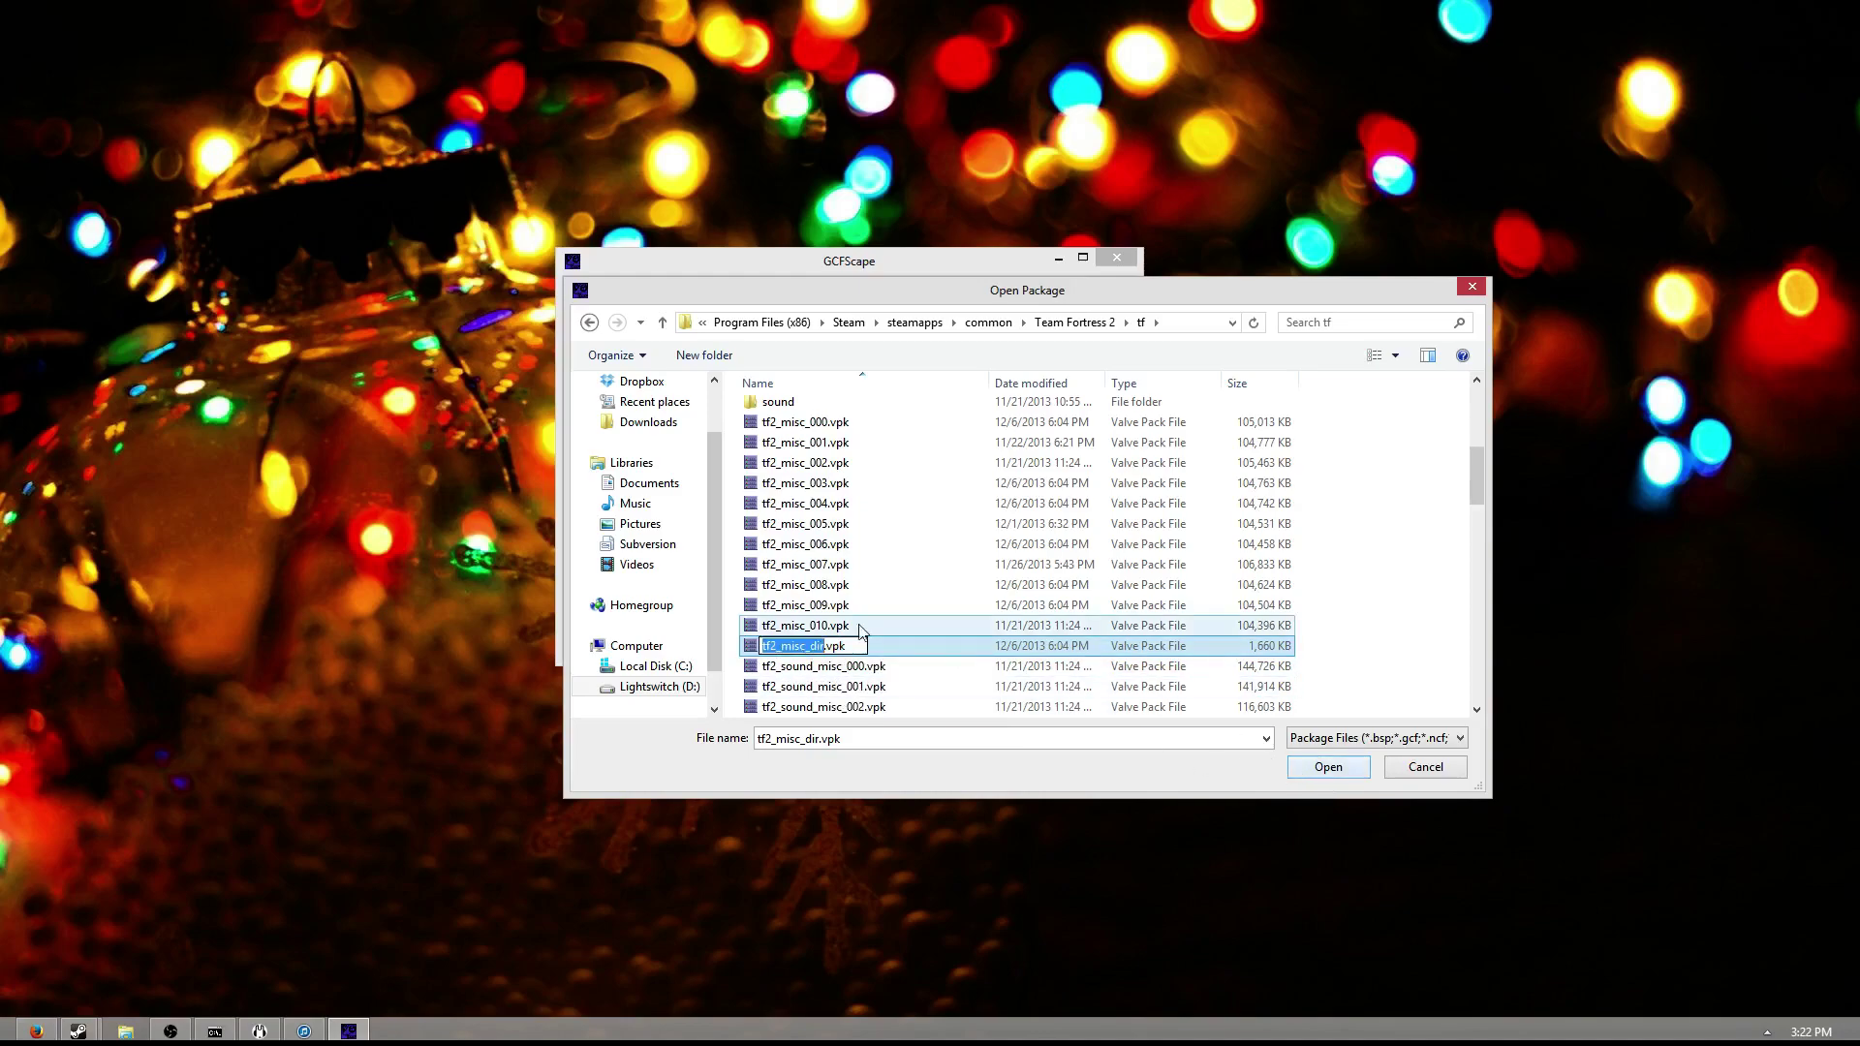
click(818, 627)
click(830, 651)
- Load tf2_misc_dir.vpk and look over its root folders
click(1327, 768)
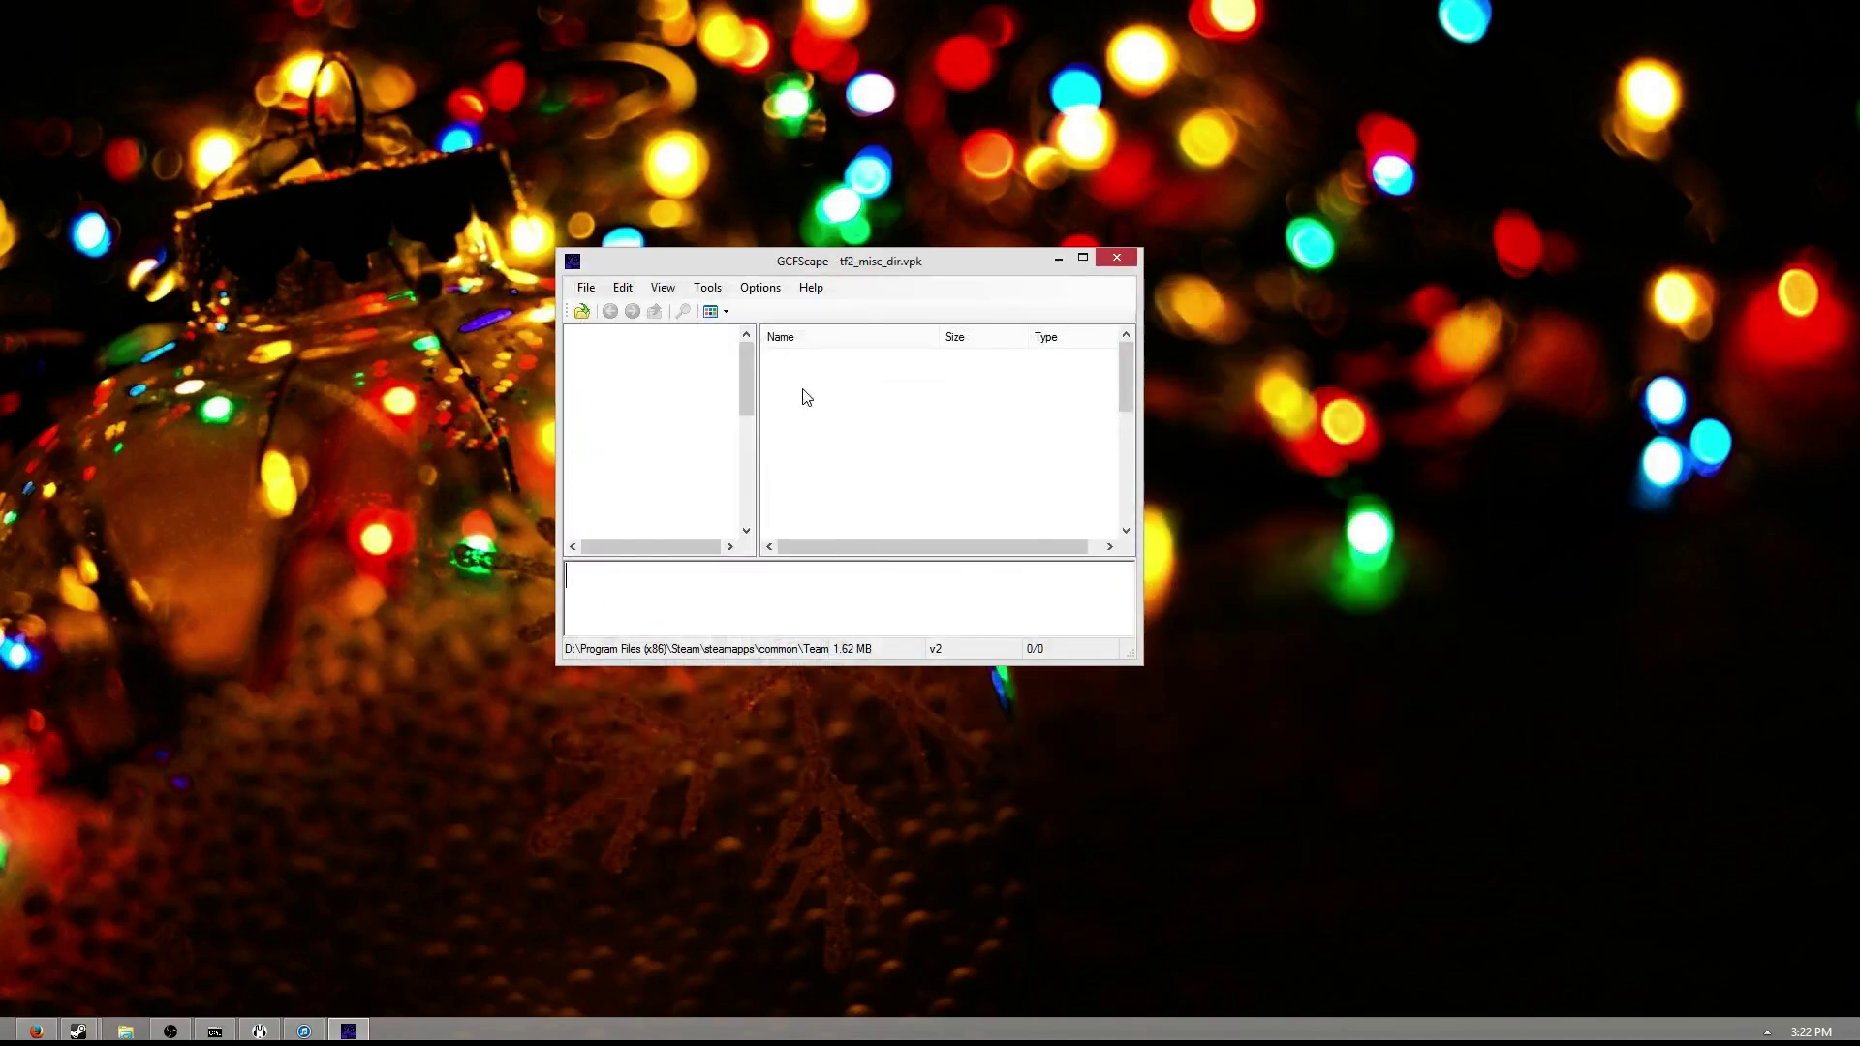
click(766, 374)
scroll(920, 378, down, 2)
scroll(1017, 378, up, 2)
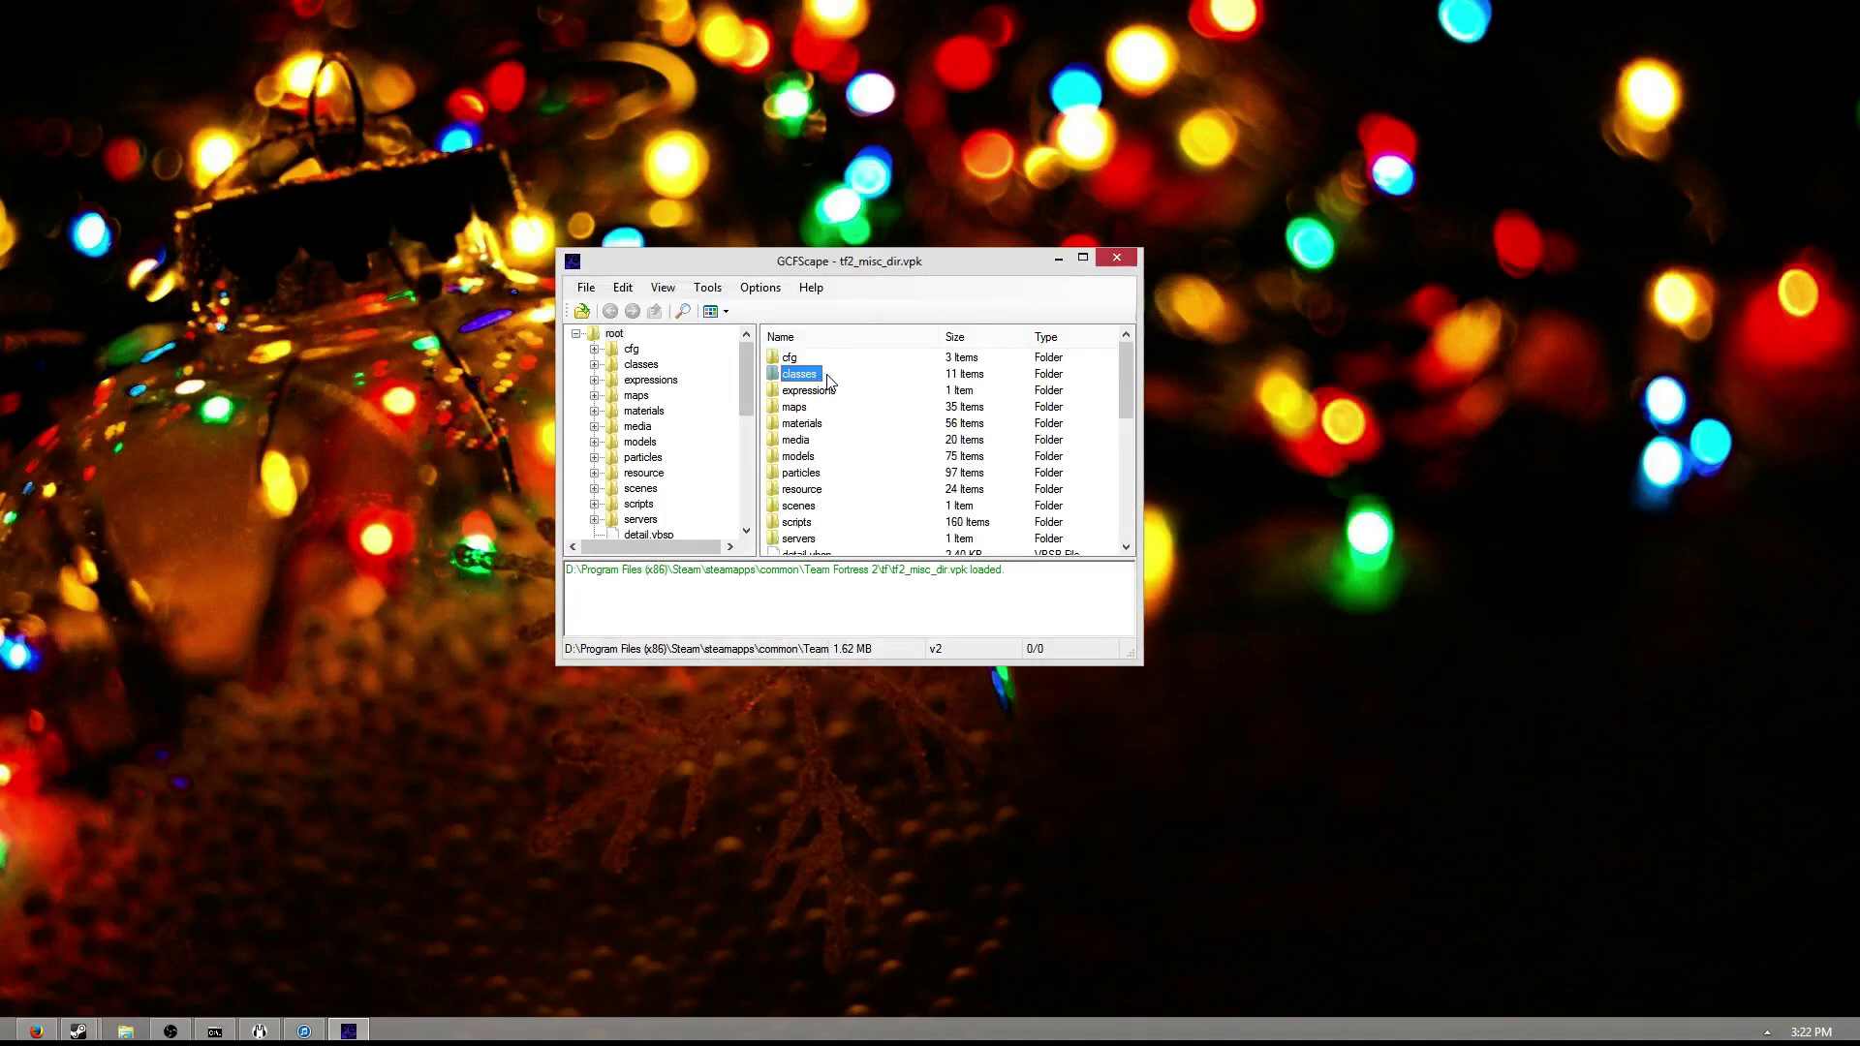
drag(1102, 350, 1109, 412)
- Open the resource folder and scroll through its 24 files
click(819, 487)
double_click(804, 489)
scroll(856, 430, down, 2)
scroll(857, 430, down, 3)
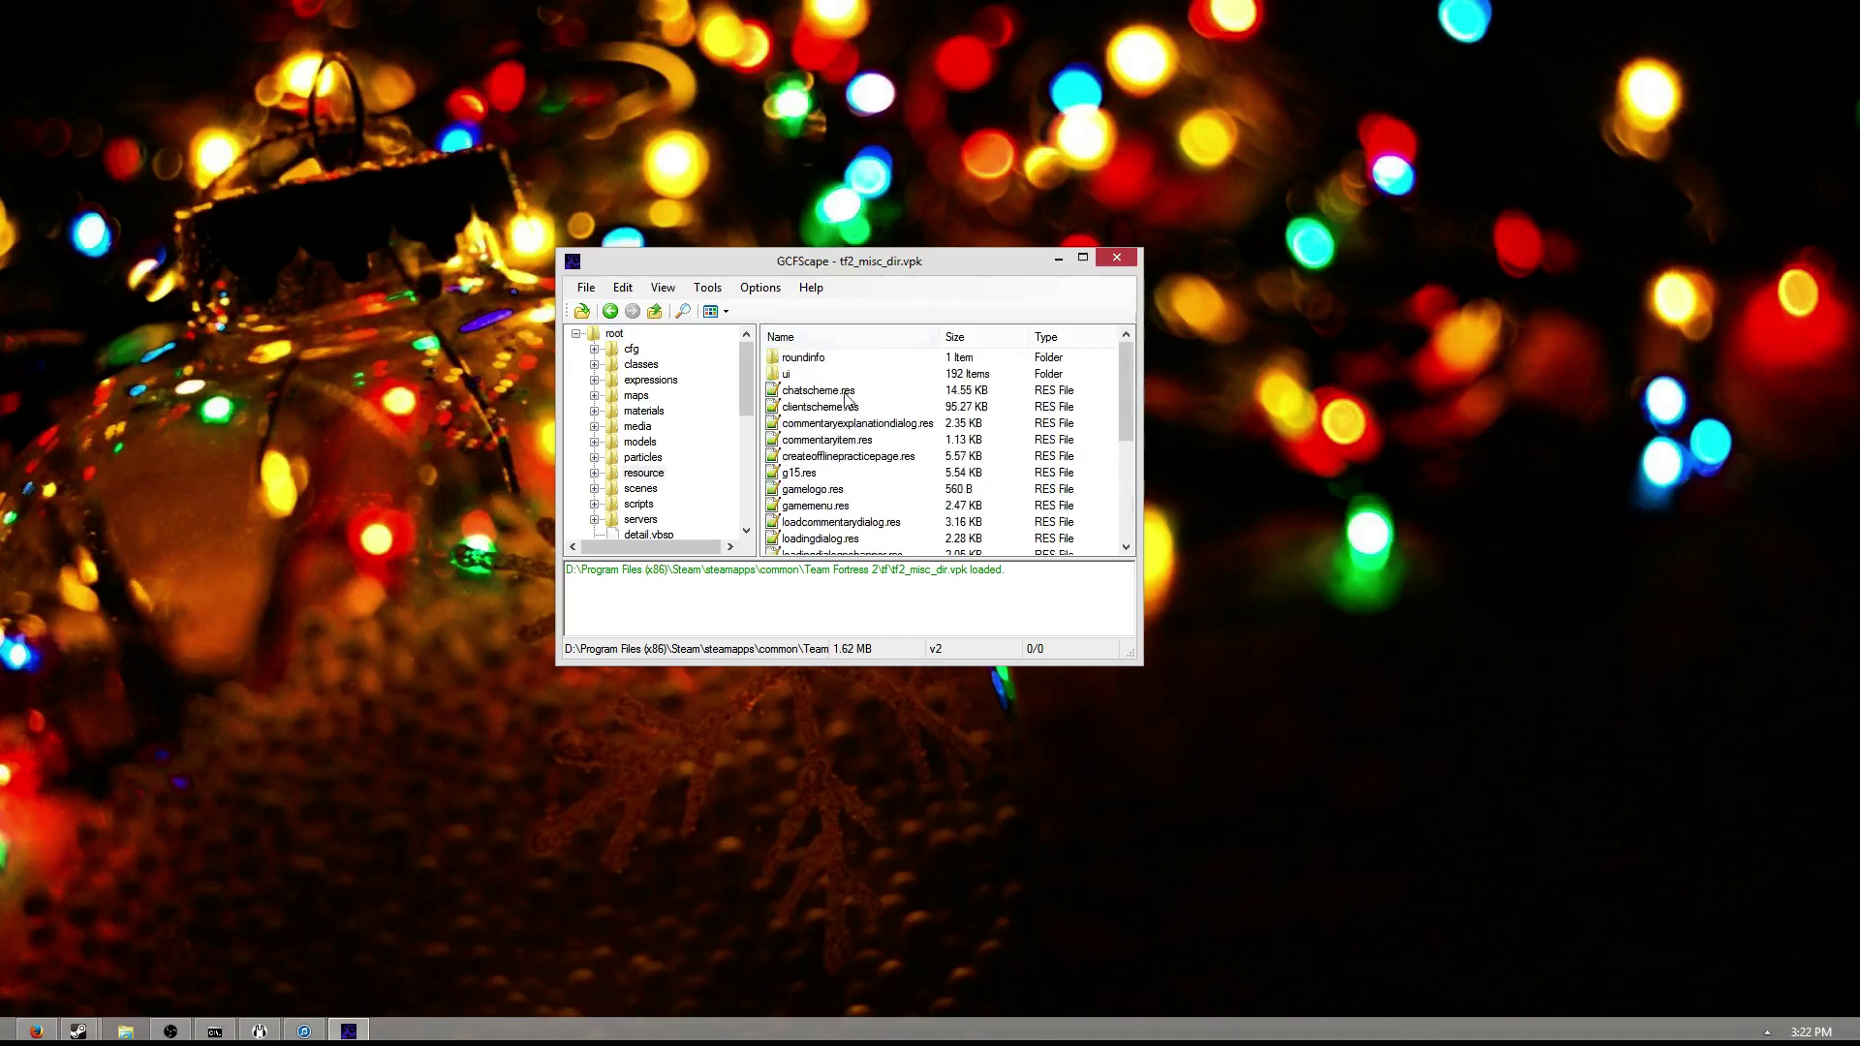
scroll(969, 407, up, 2)
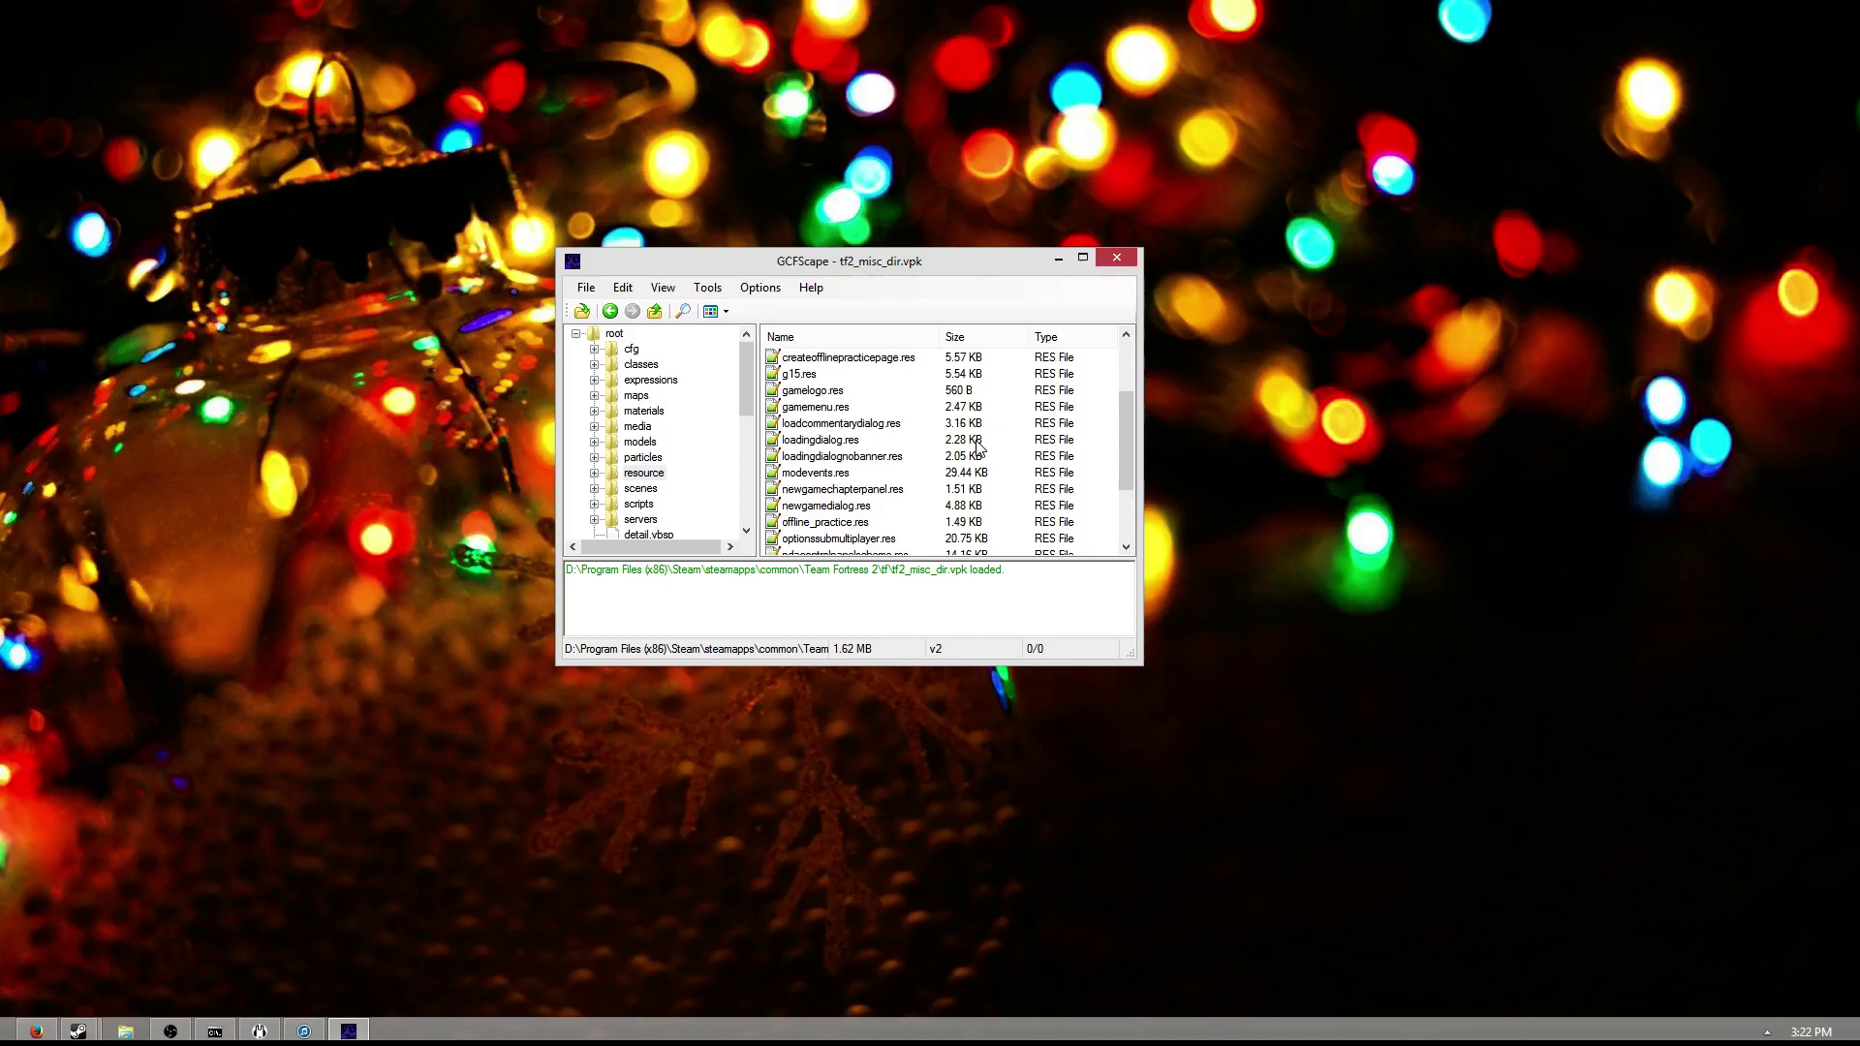
scroll(977, 447, up, 2)
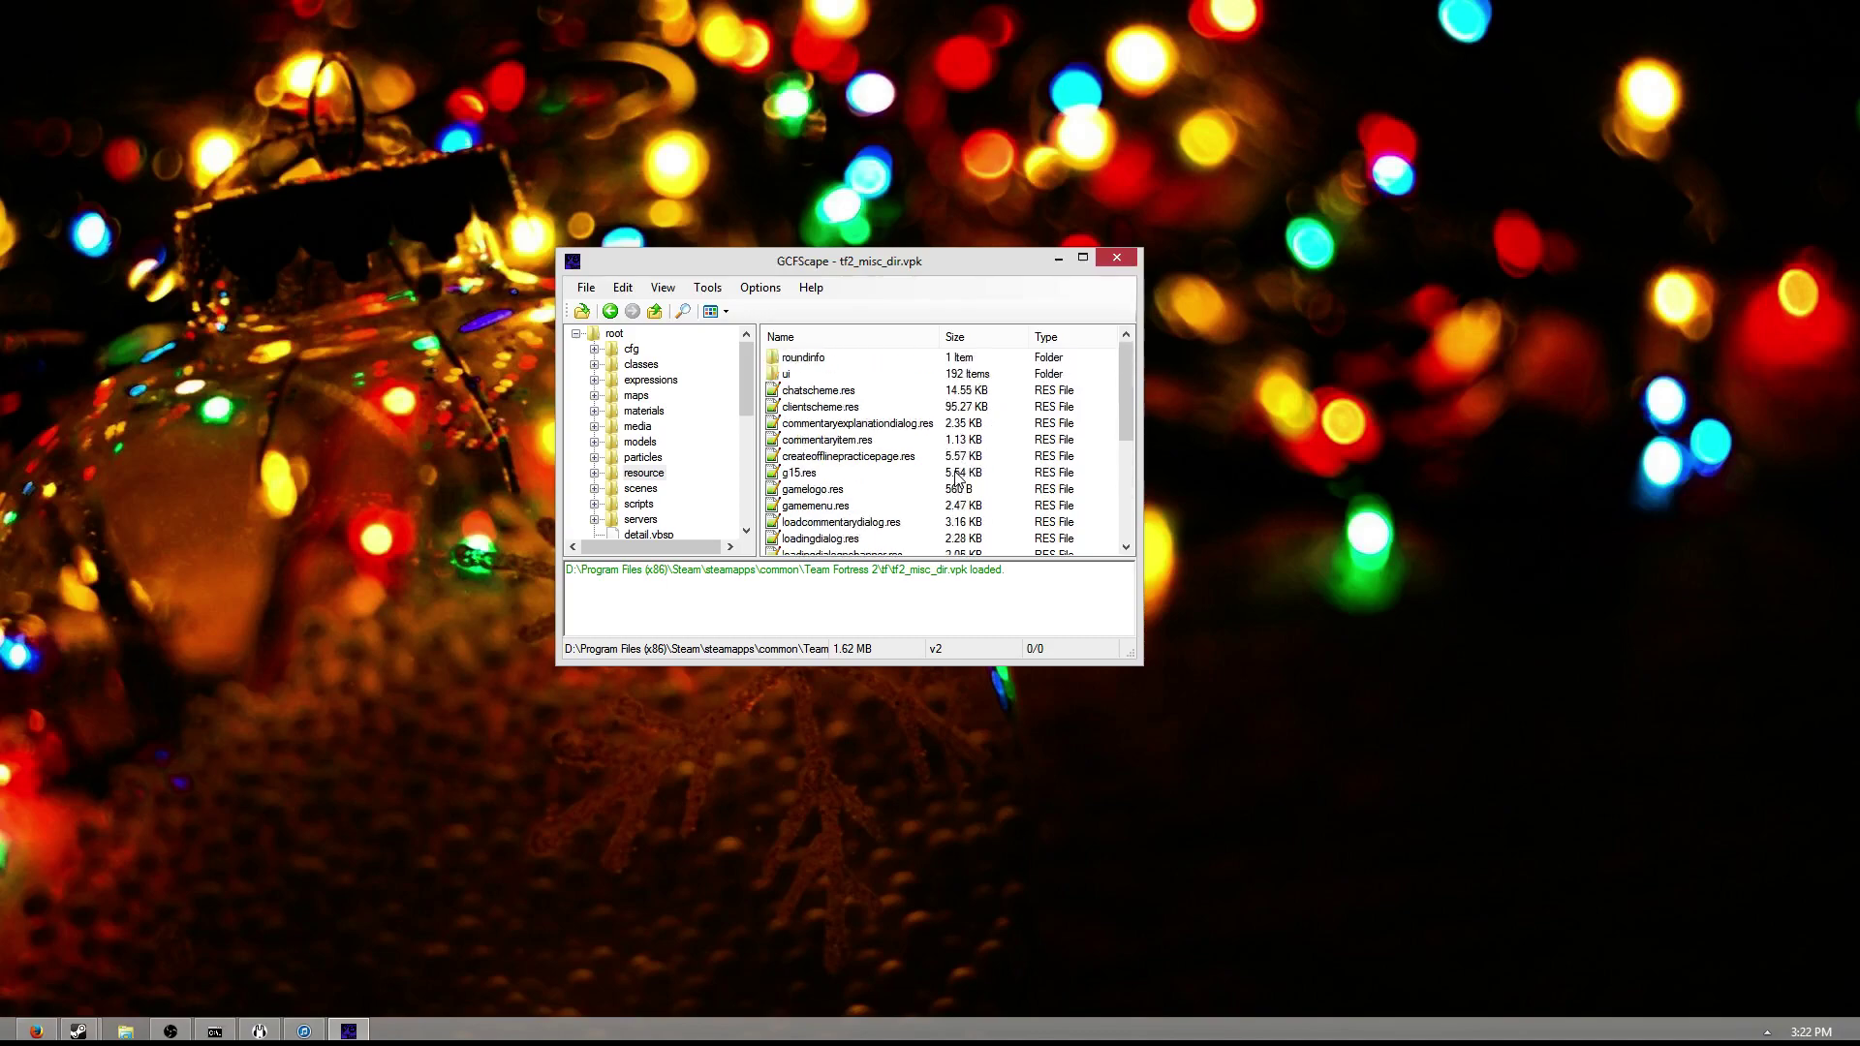
- Return to the package root and select both the resource and scripts folders
click(610, 311)
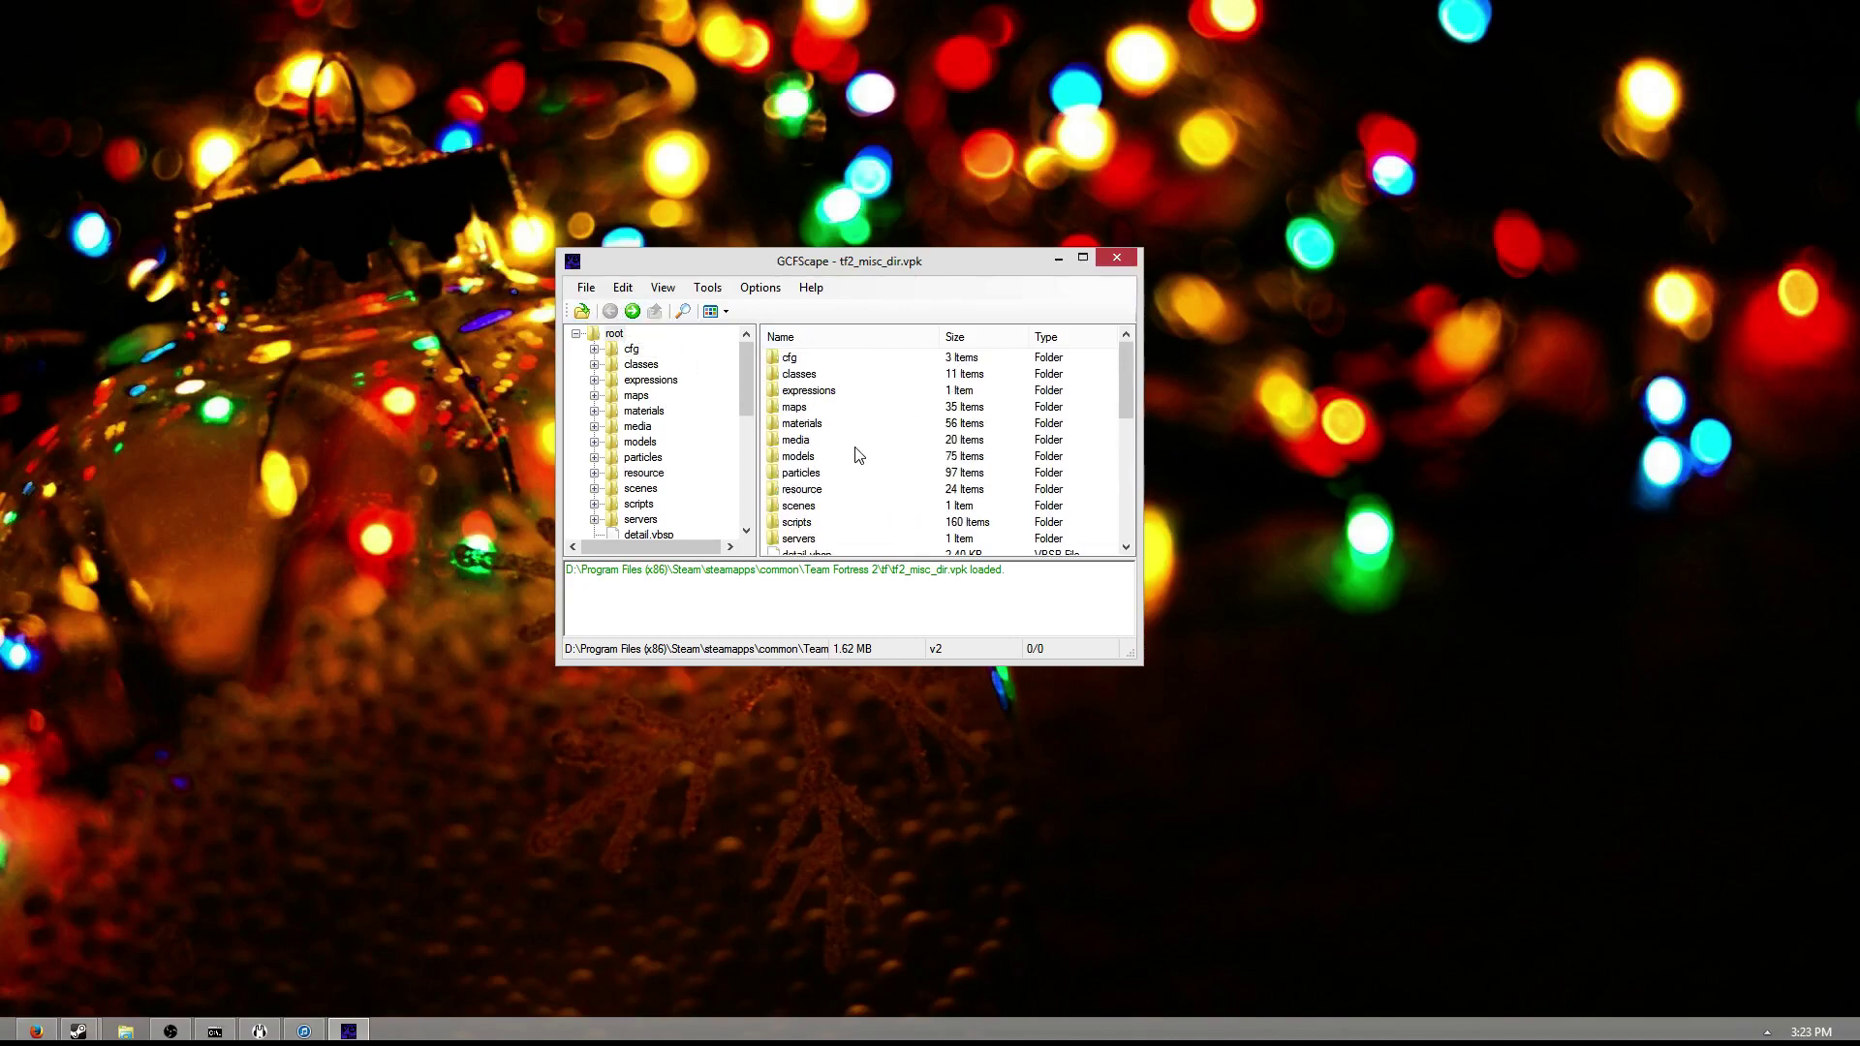
click(816, 491)
ctrl+click(811, 524)
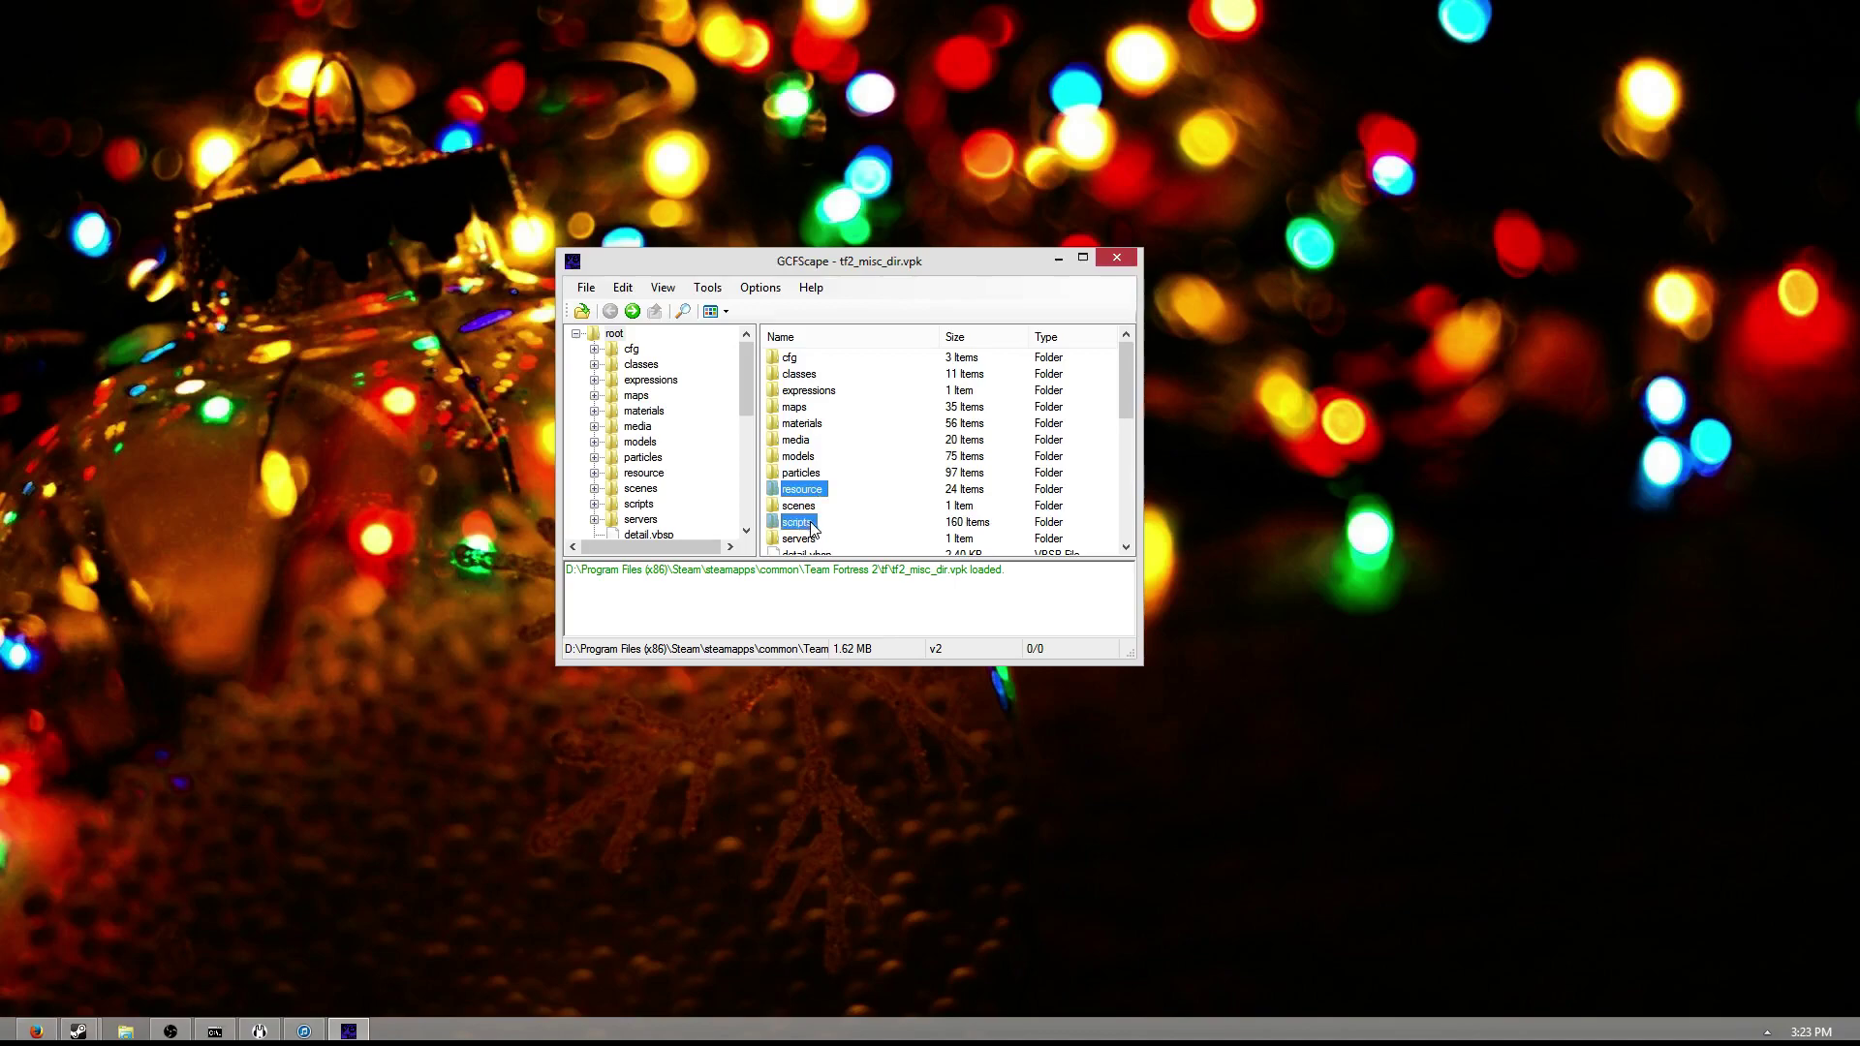
click(818, 492)
ctrl+click(815, 523)
- Extract the selected resource and scripts folders (672 files) into the Desktop basehud folder
right_click(789, 496)
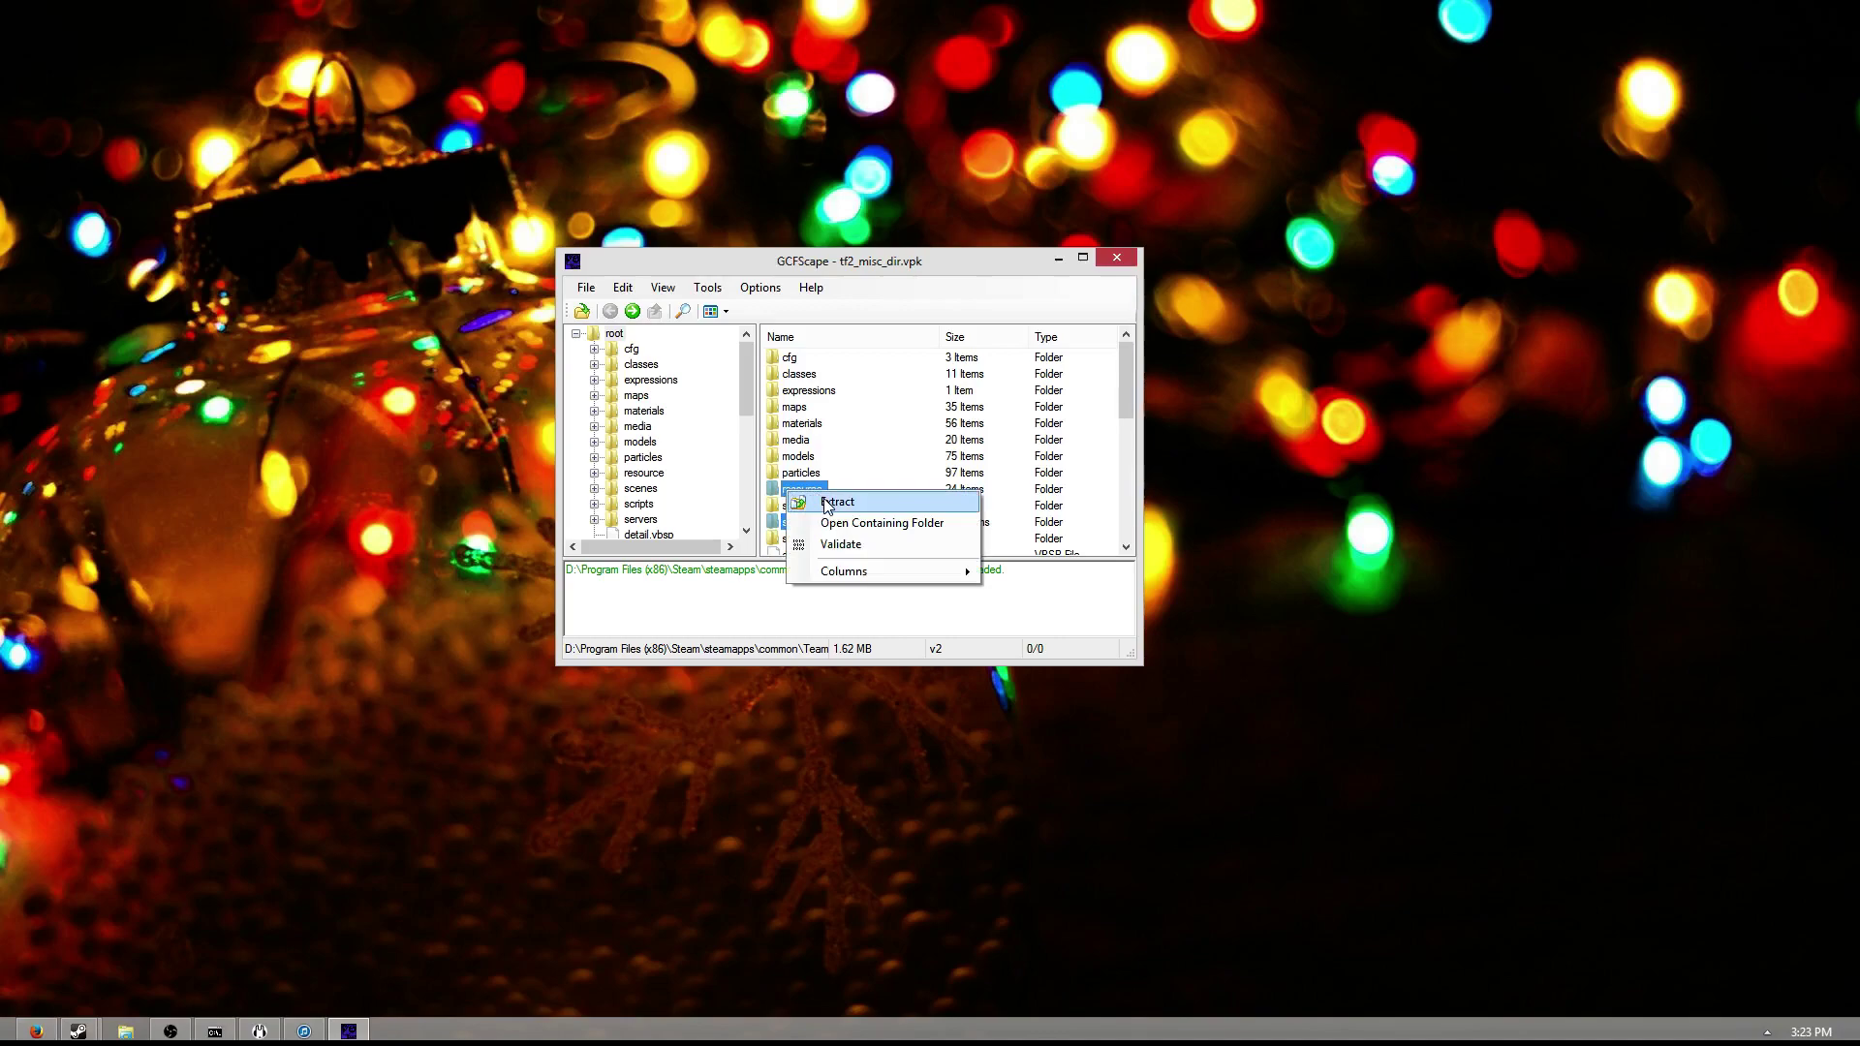
click(828, 503)
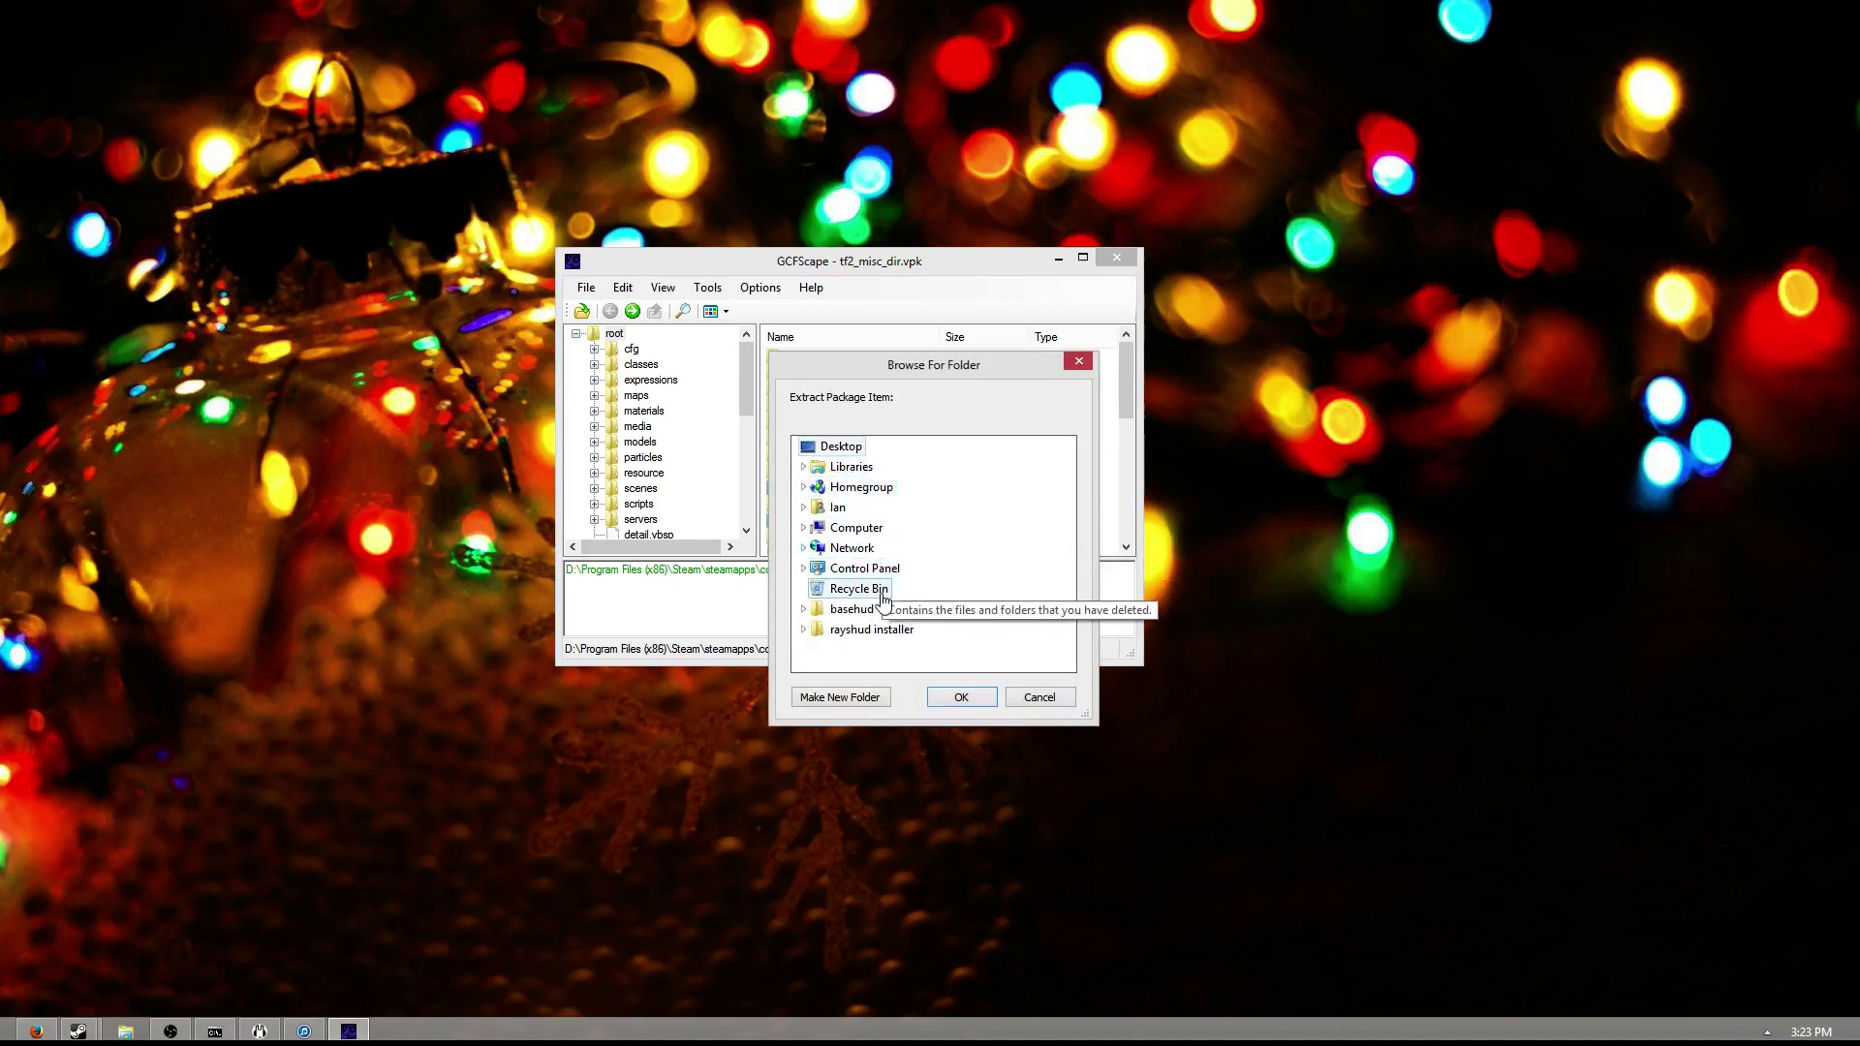
click(855, 609)
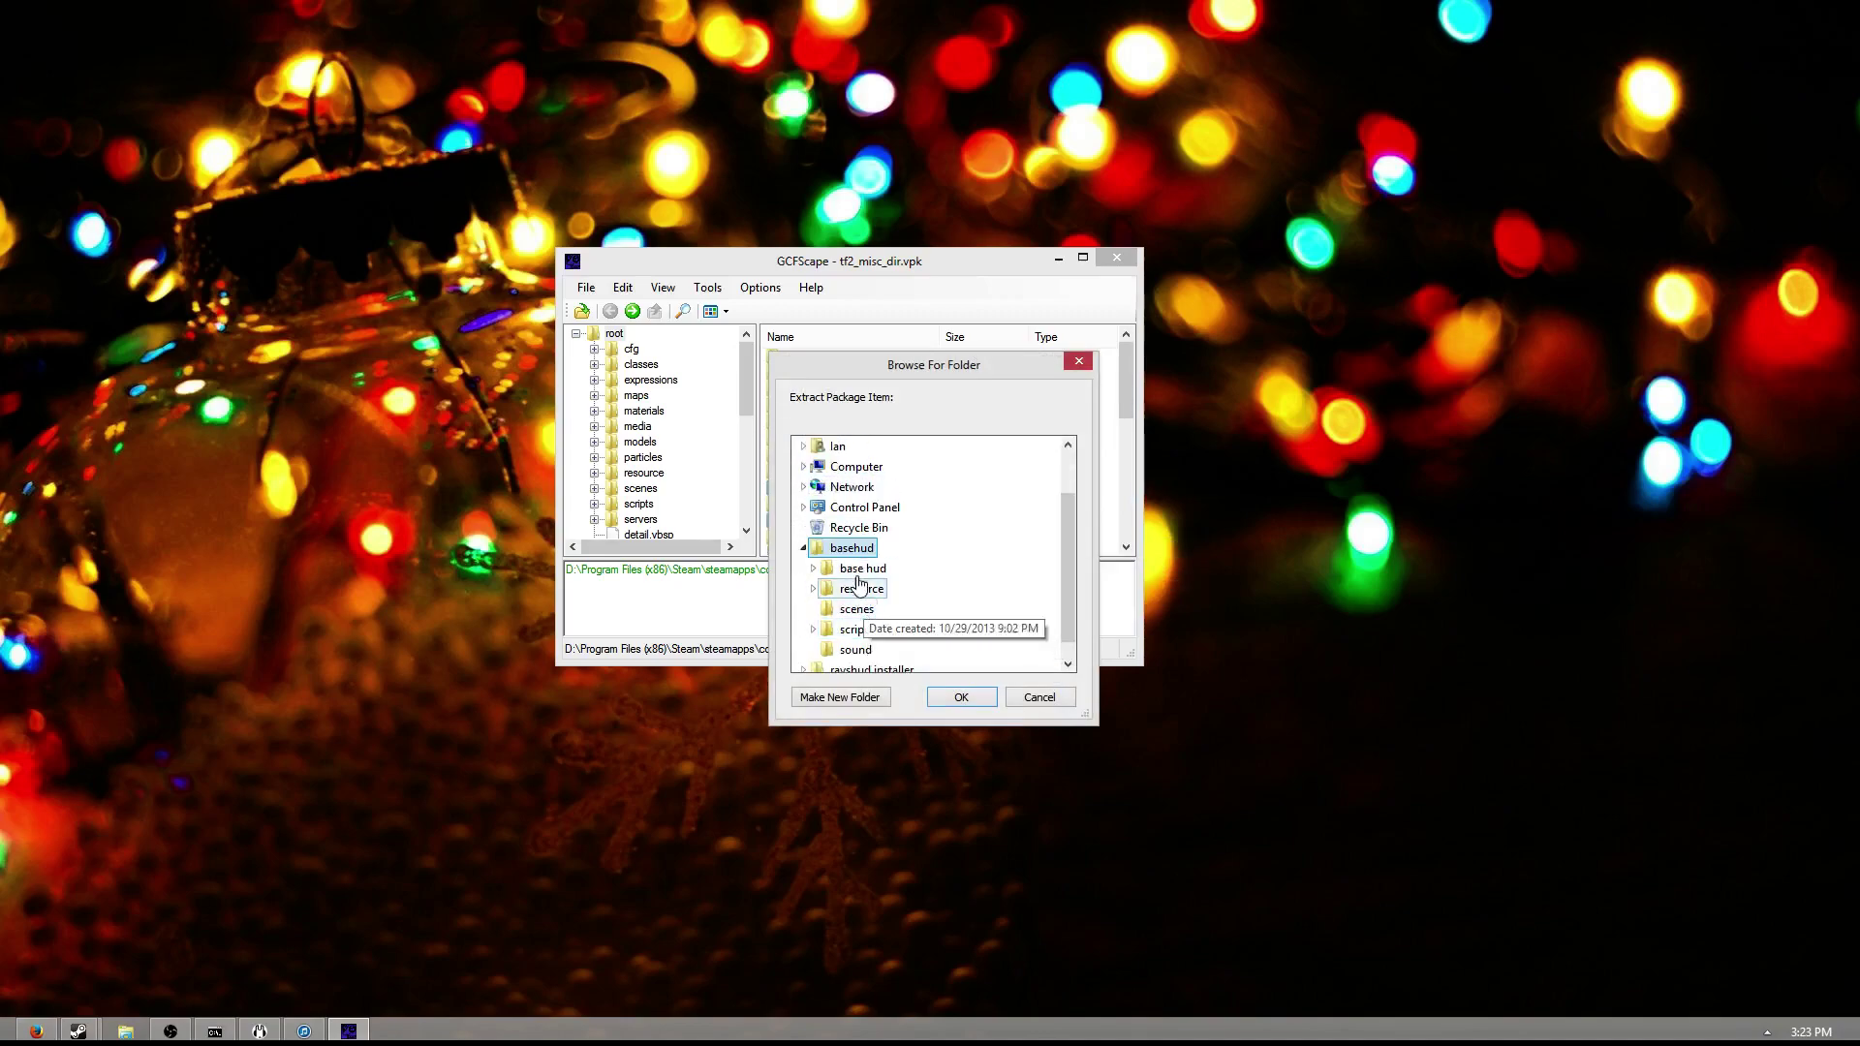
click(971, 699)
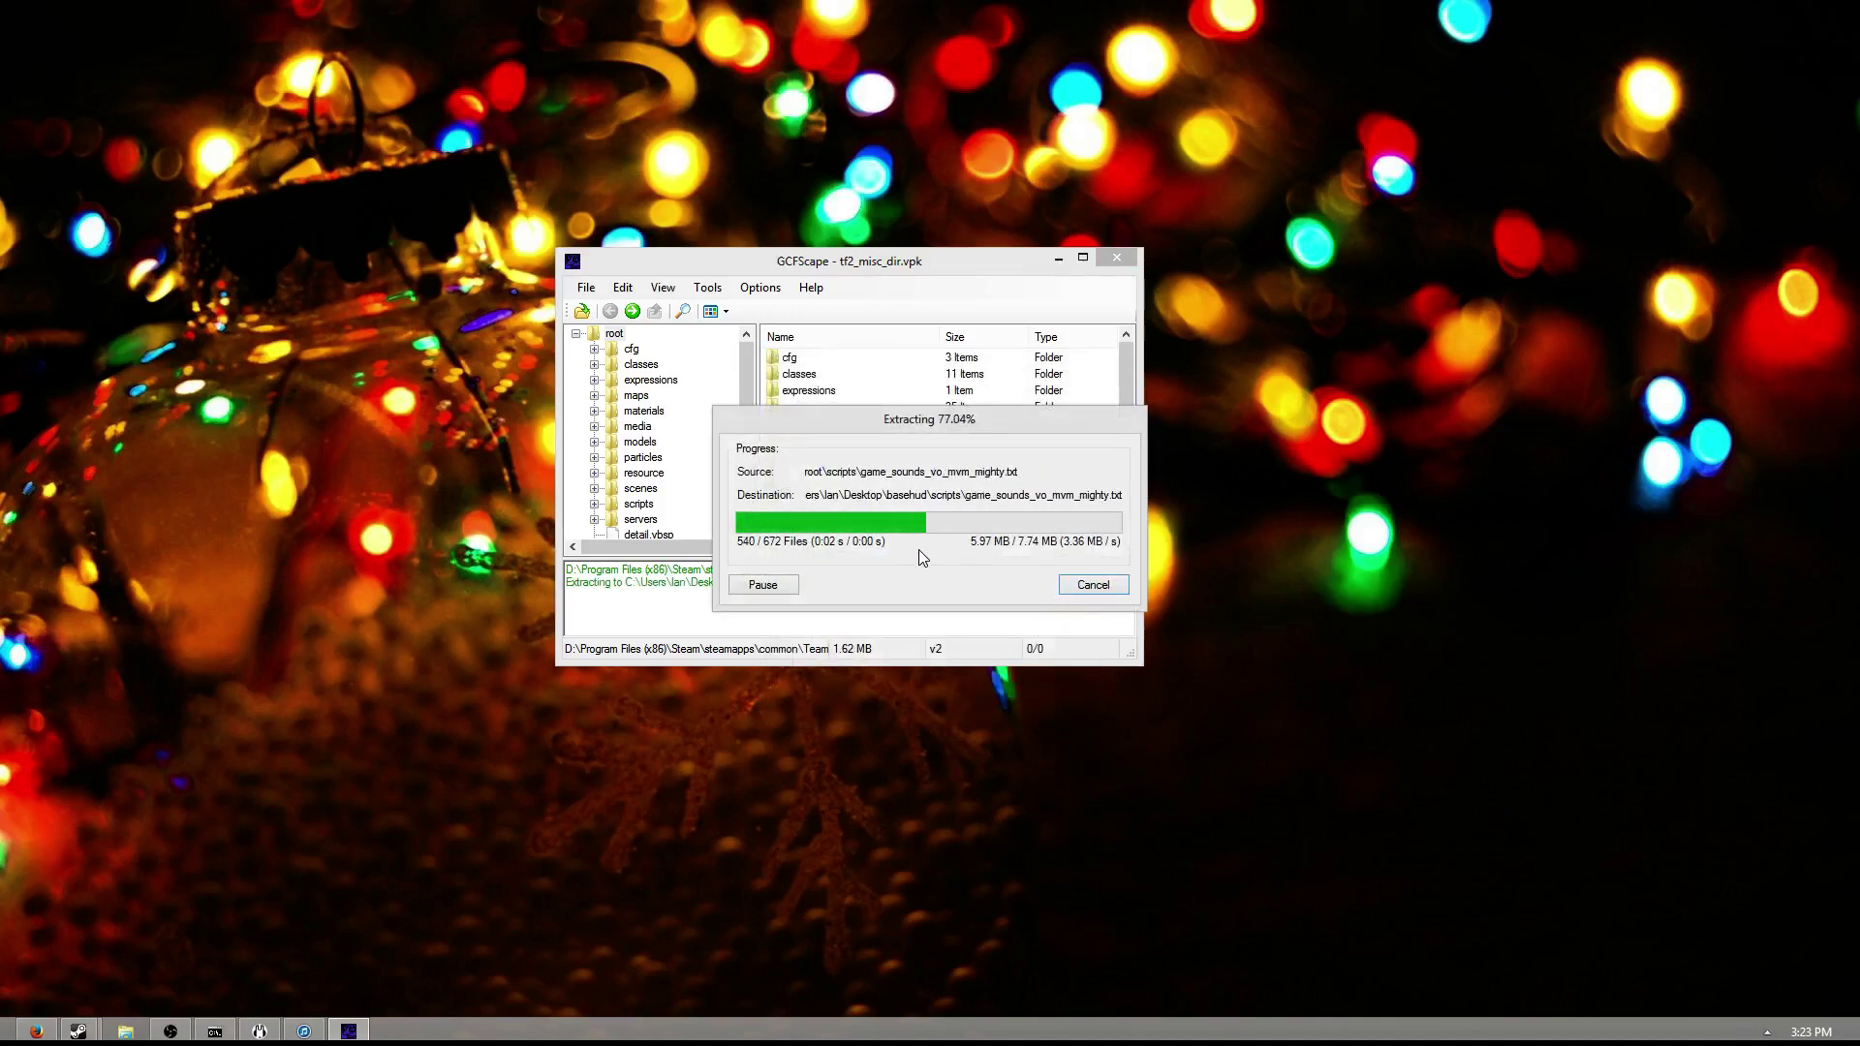
- Open the Desktop's basehud folder in File Explorer and review its resource folder
click(130, 1031)
click(592, 343)
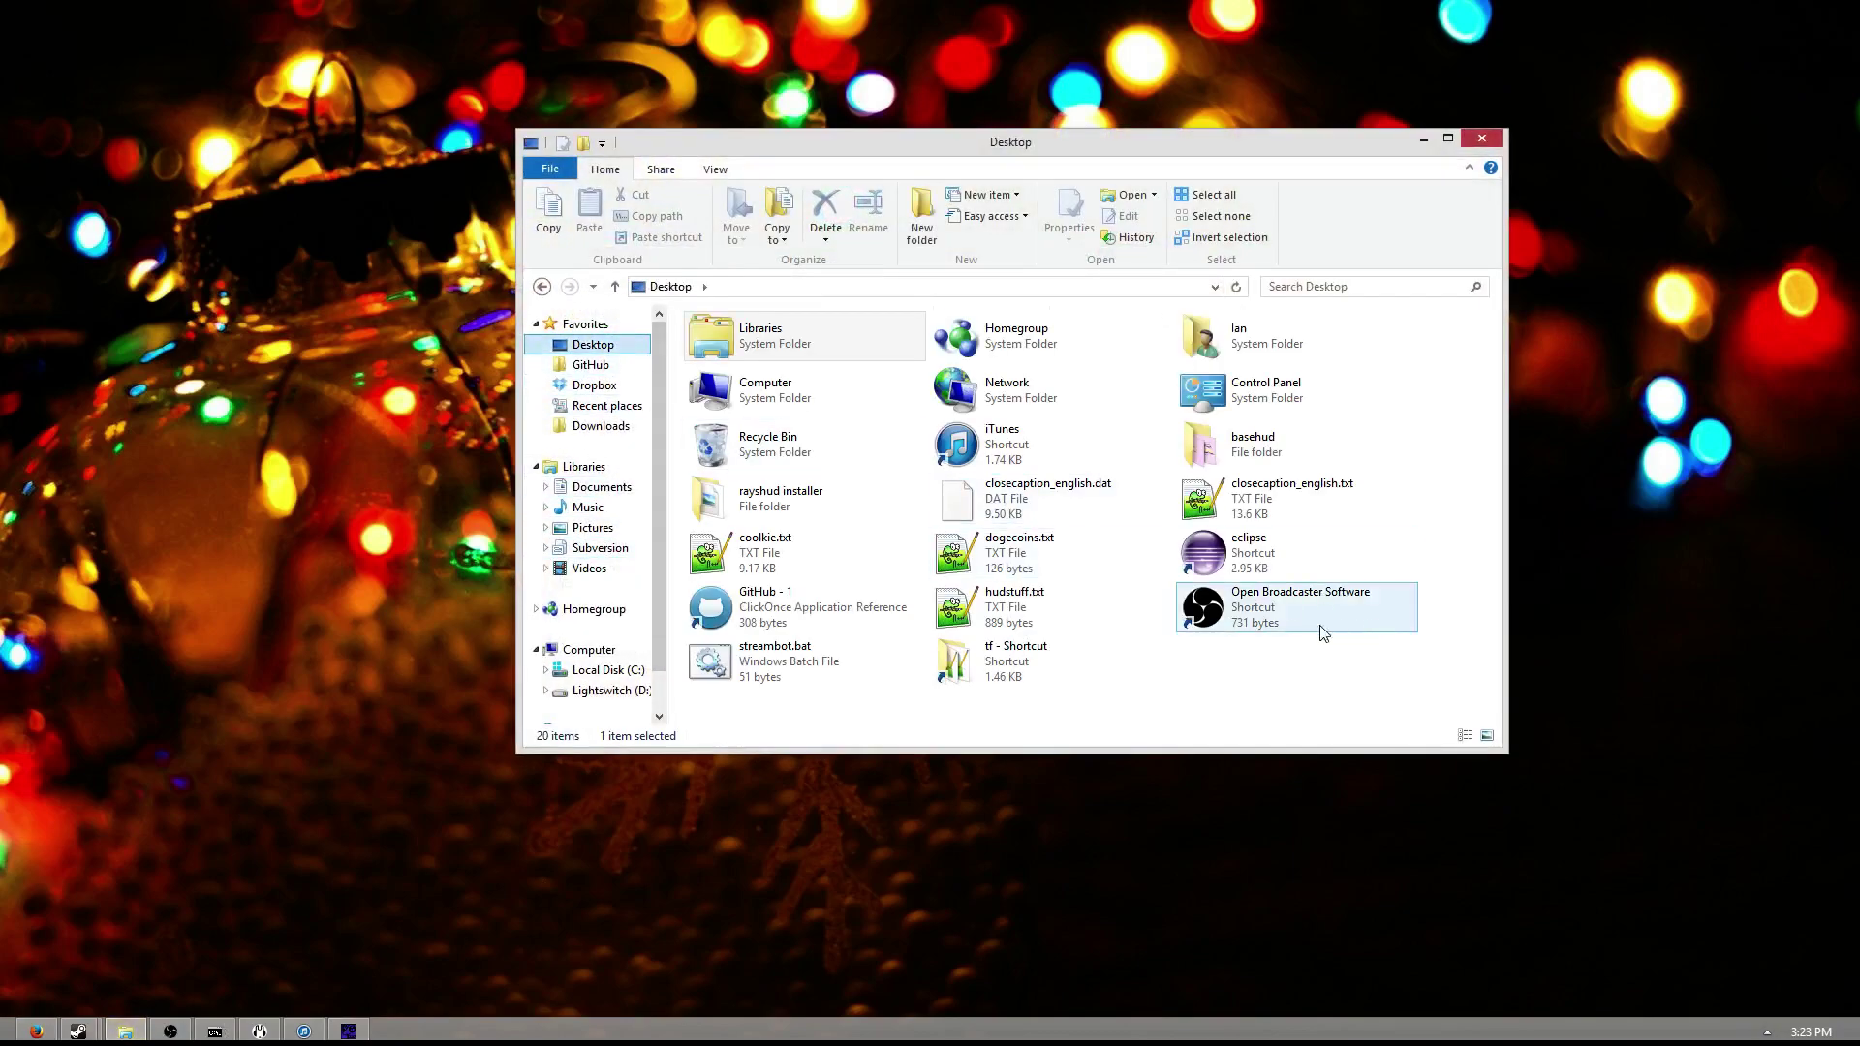
double_click(1261, 444)
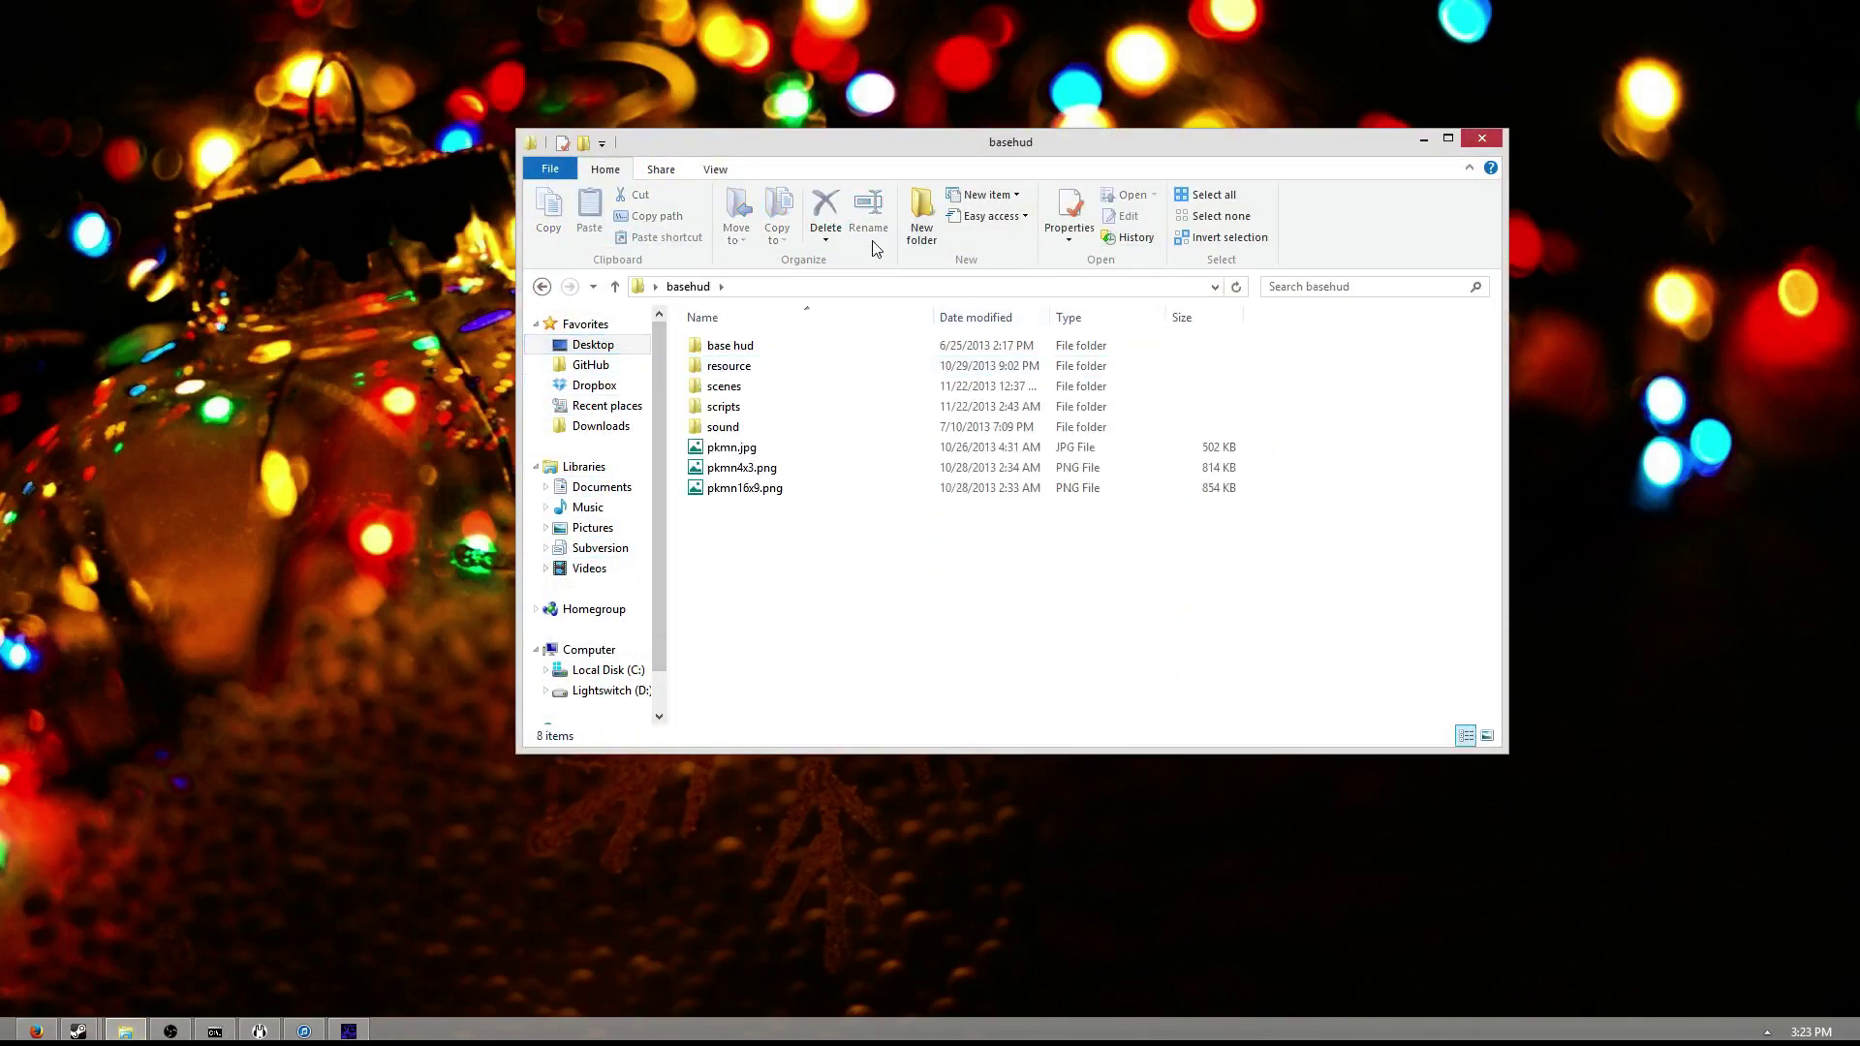
double_click(768, 370)
drag(1341, 343, 692, 727)
click(1279, 569)
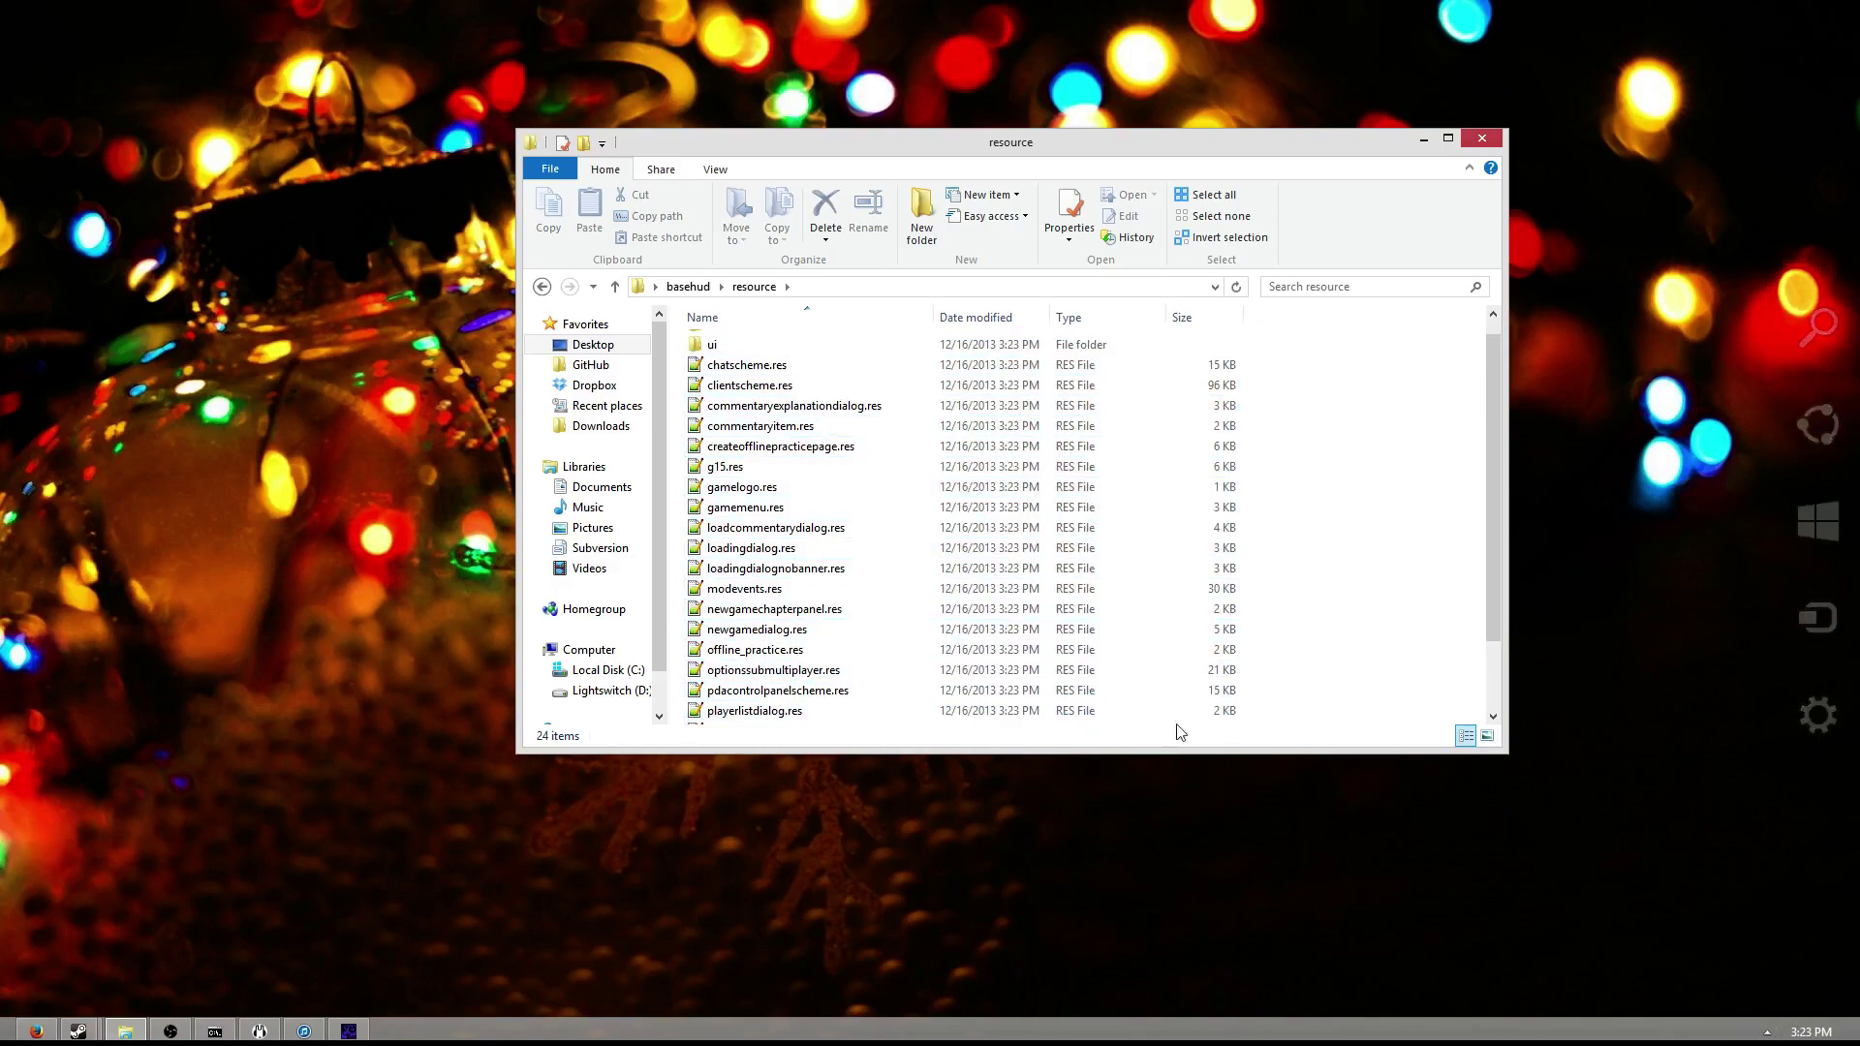
- Go back to basehud and look through the scripts folder's files
scroll(1410, 441, up, 1)
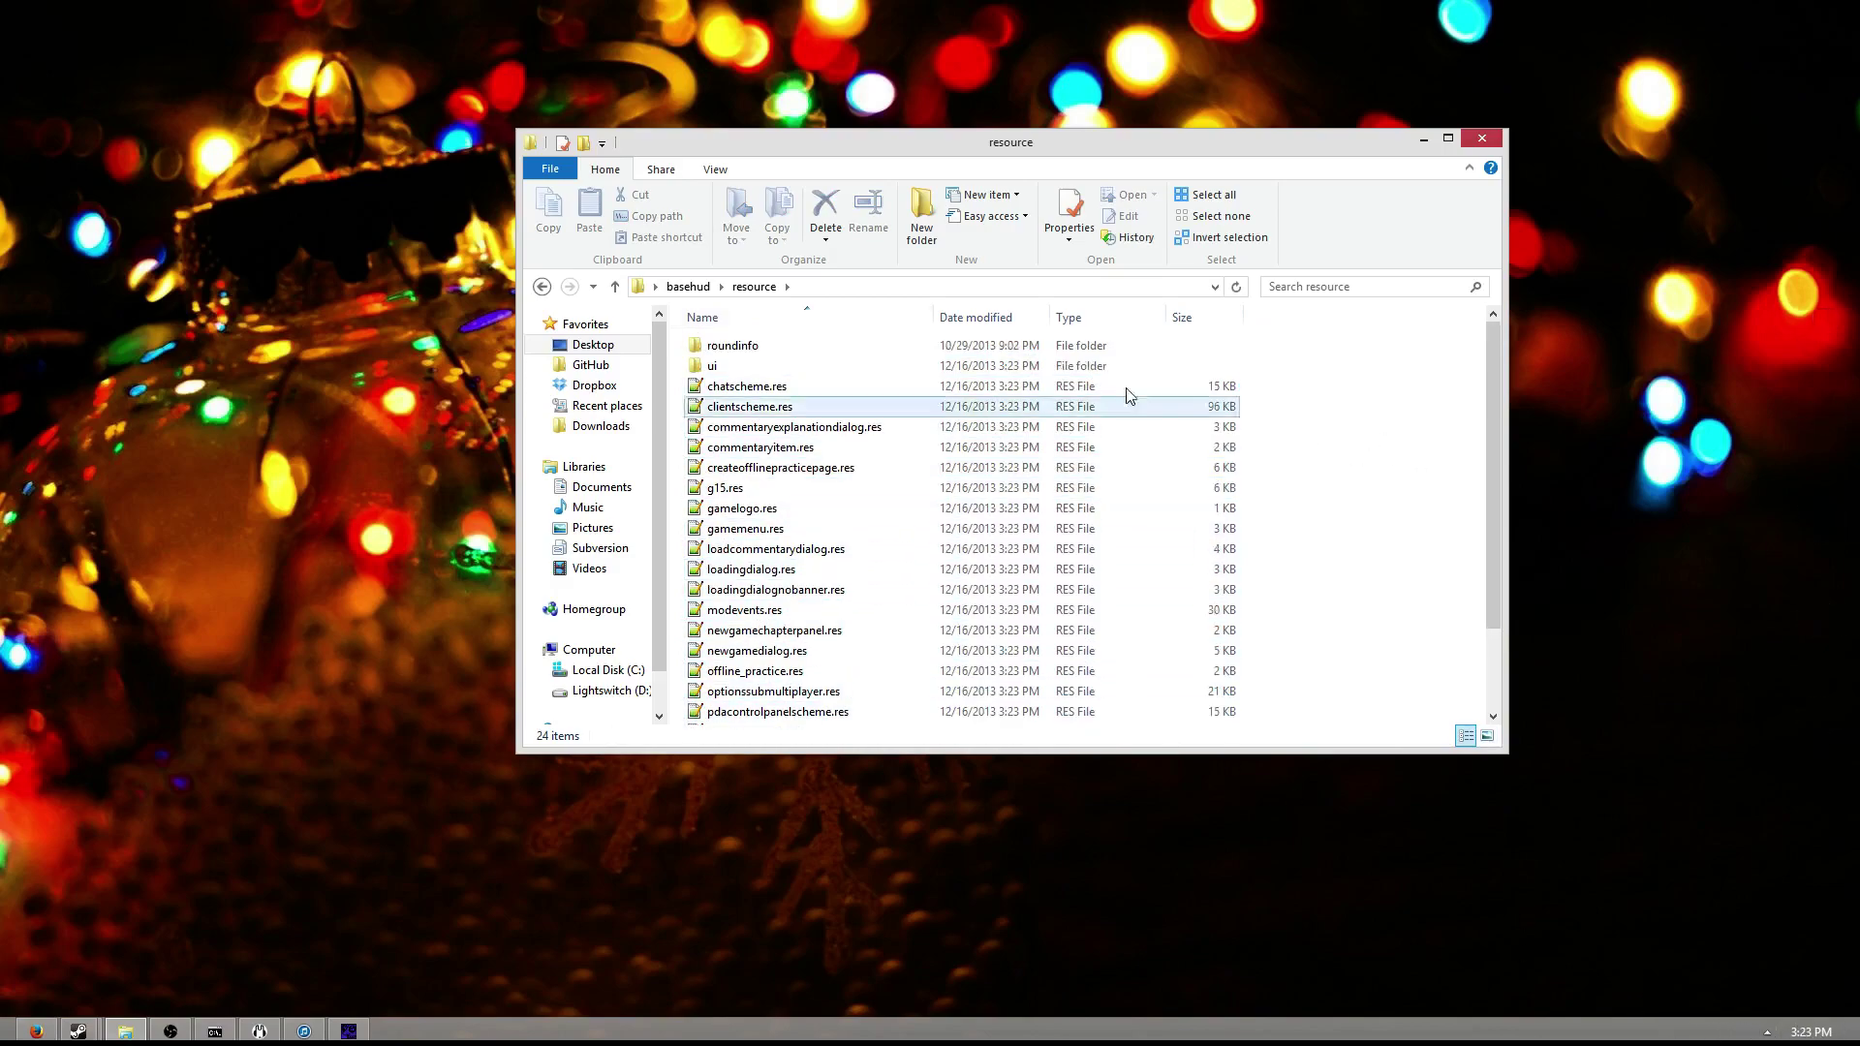
click(542, 286)
double_click(726, 406)
scroll(1129, 593, down, 8)
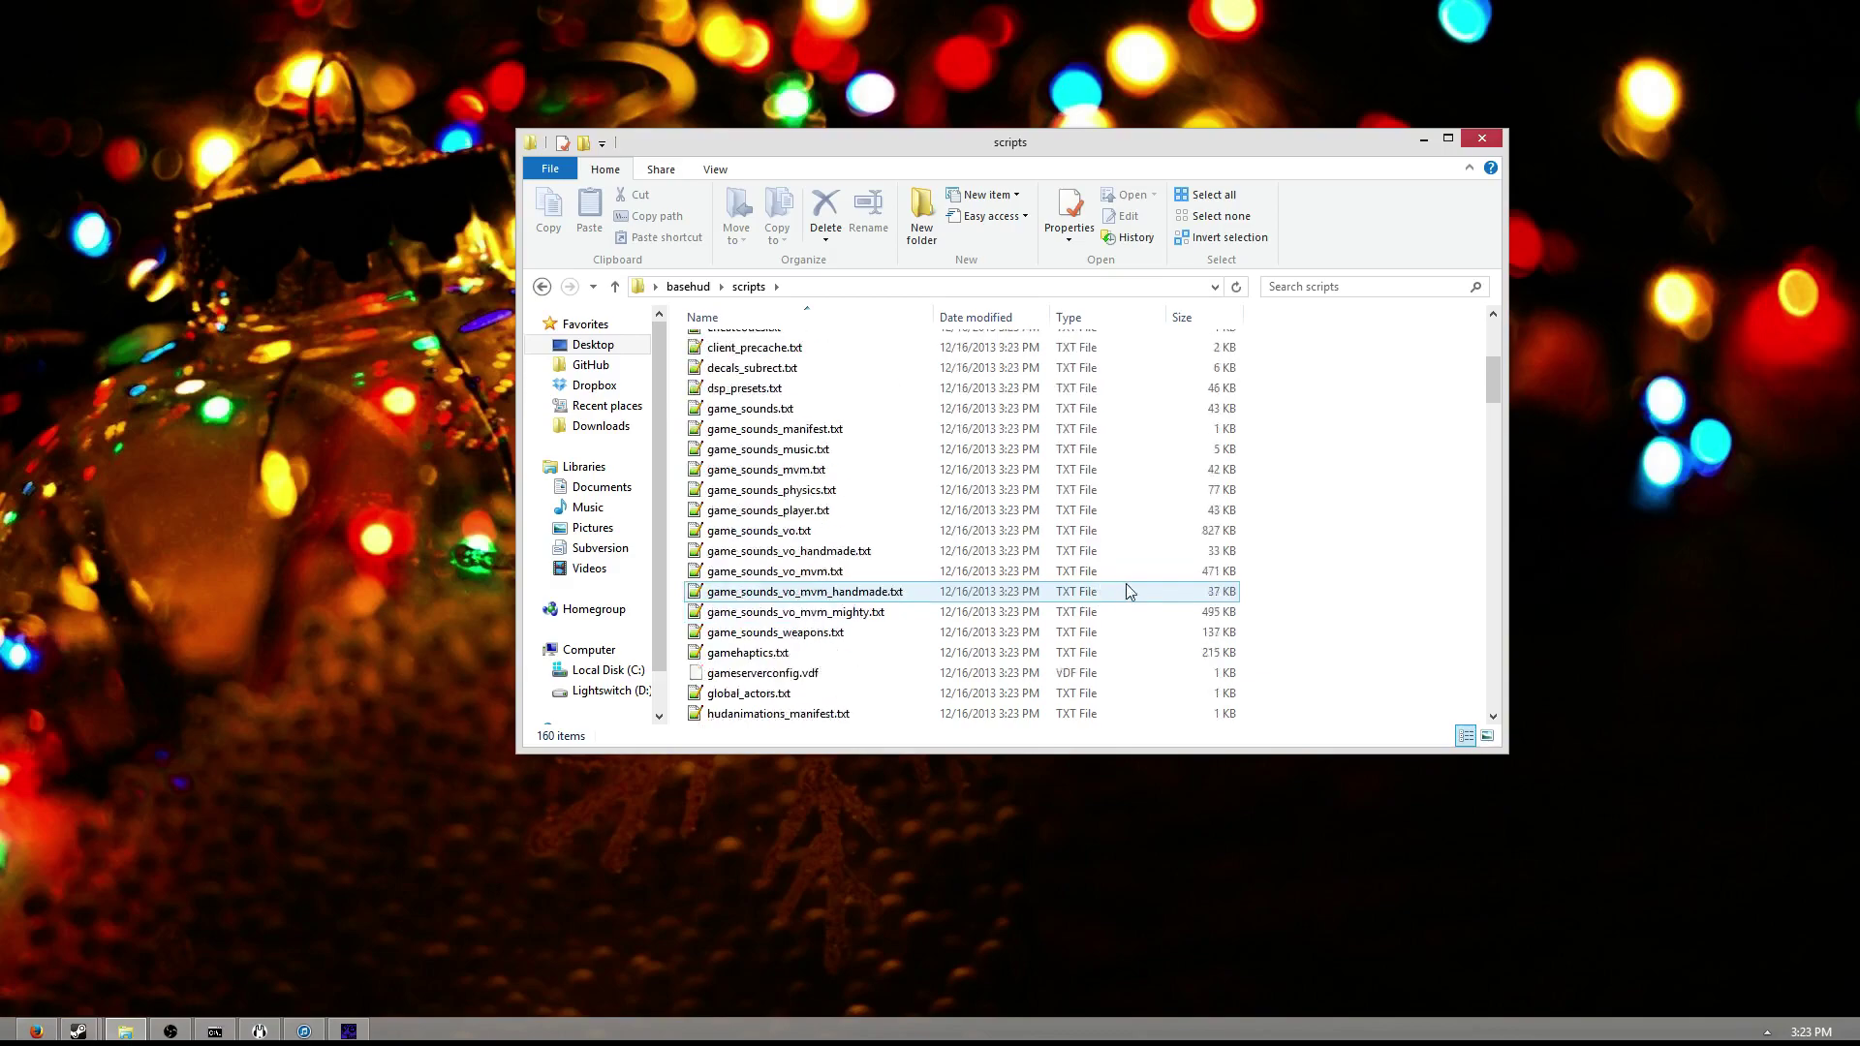
drag(1395, 339, 1404, 545)
click(1404, 545)
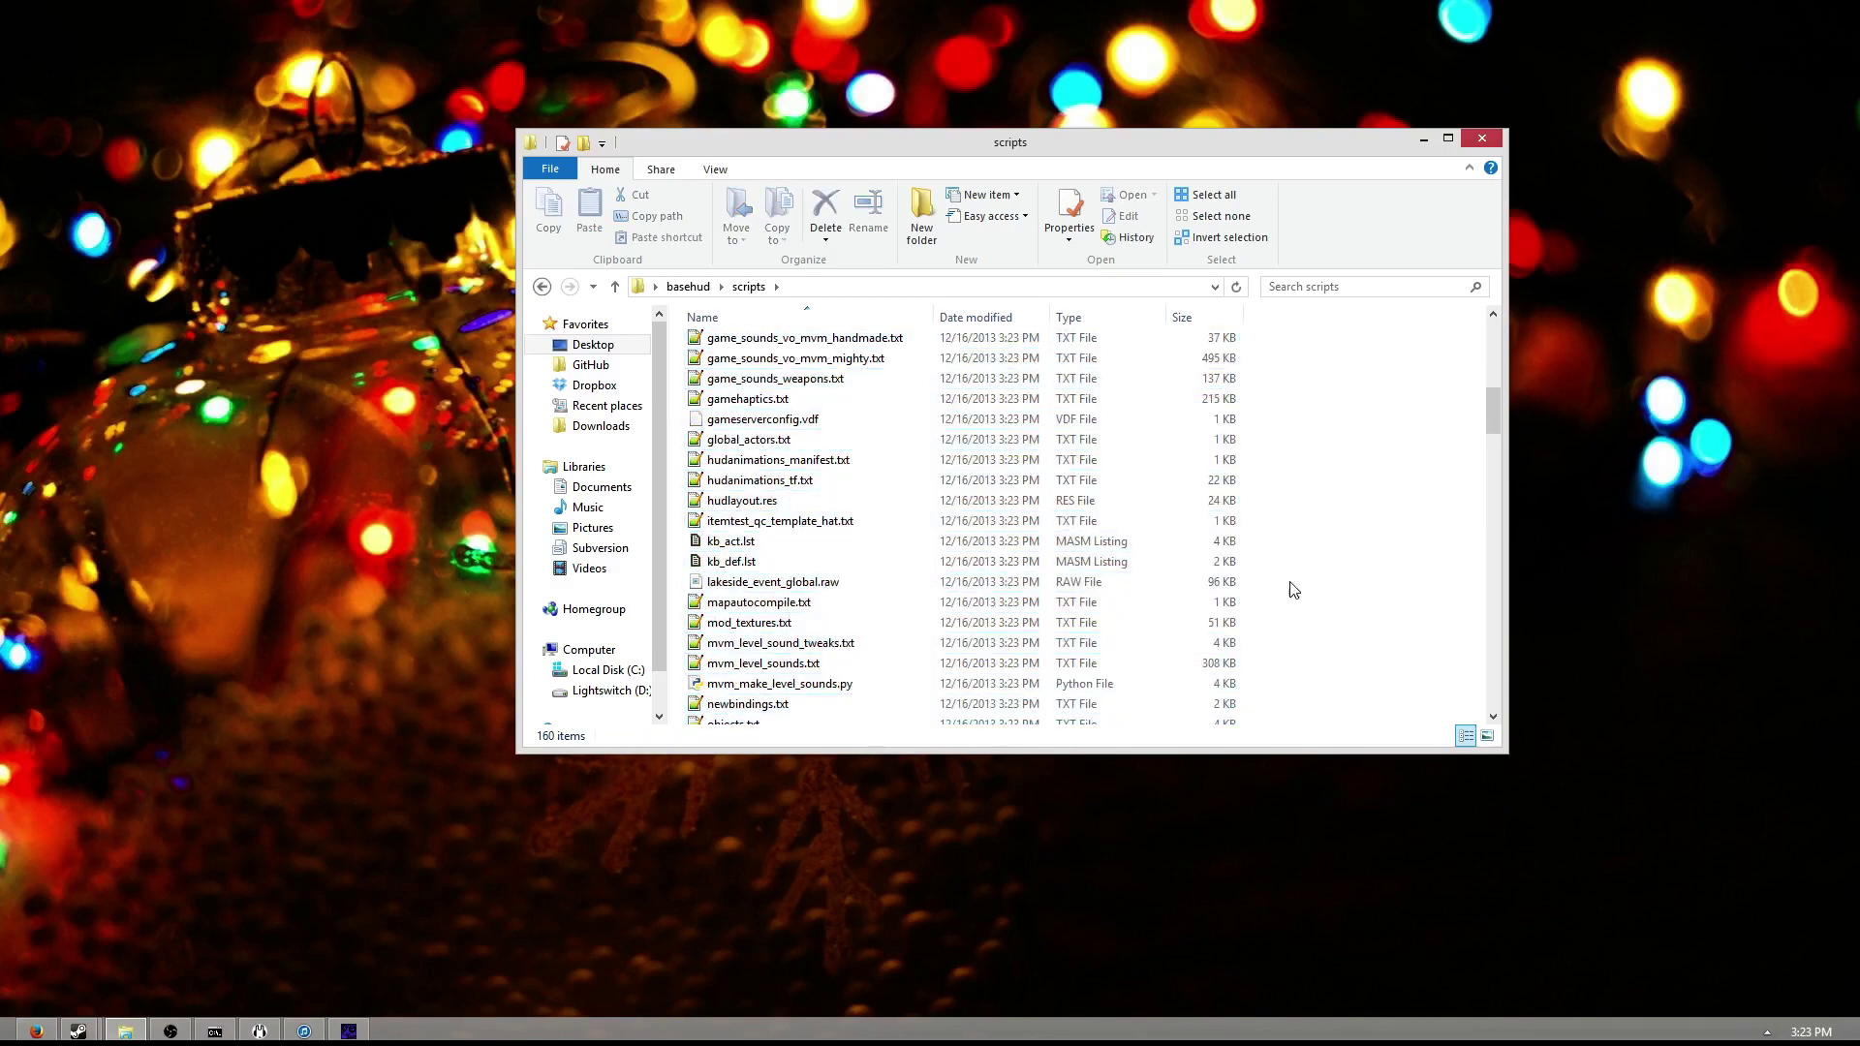
scroll(1294, 591, up, 6)
- Copy the resource and scripts folders from basehud and go to the Desktop folder
click(542, 286)
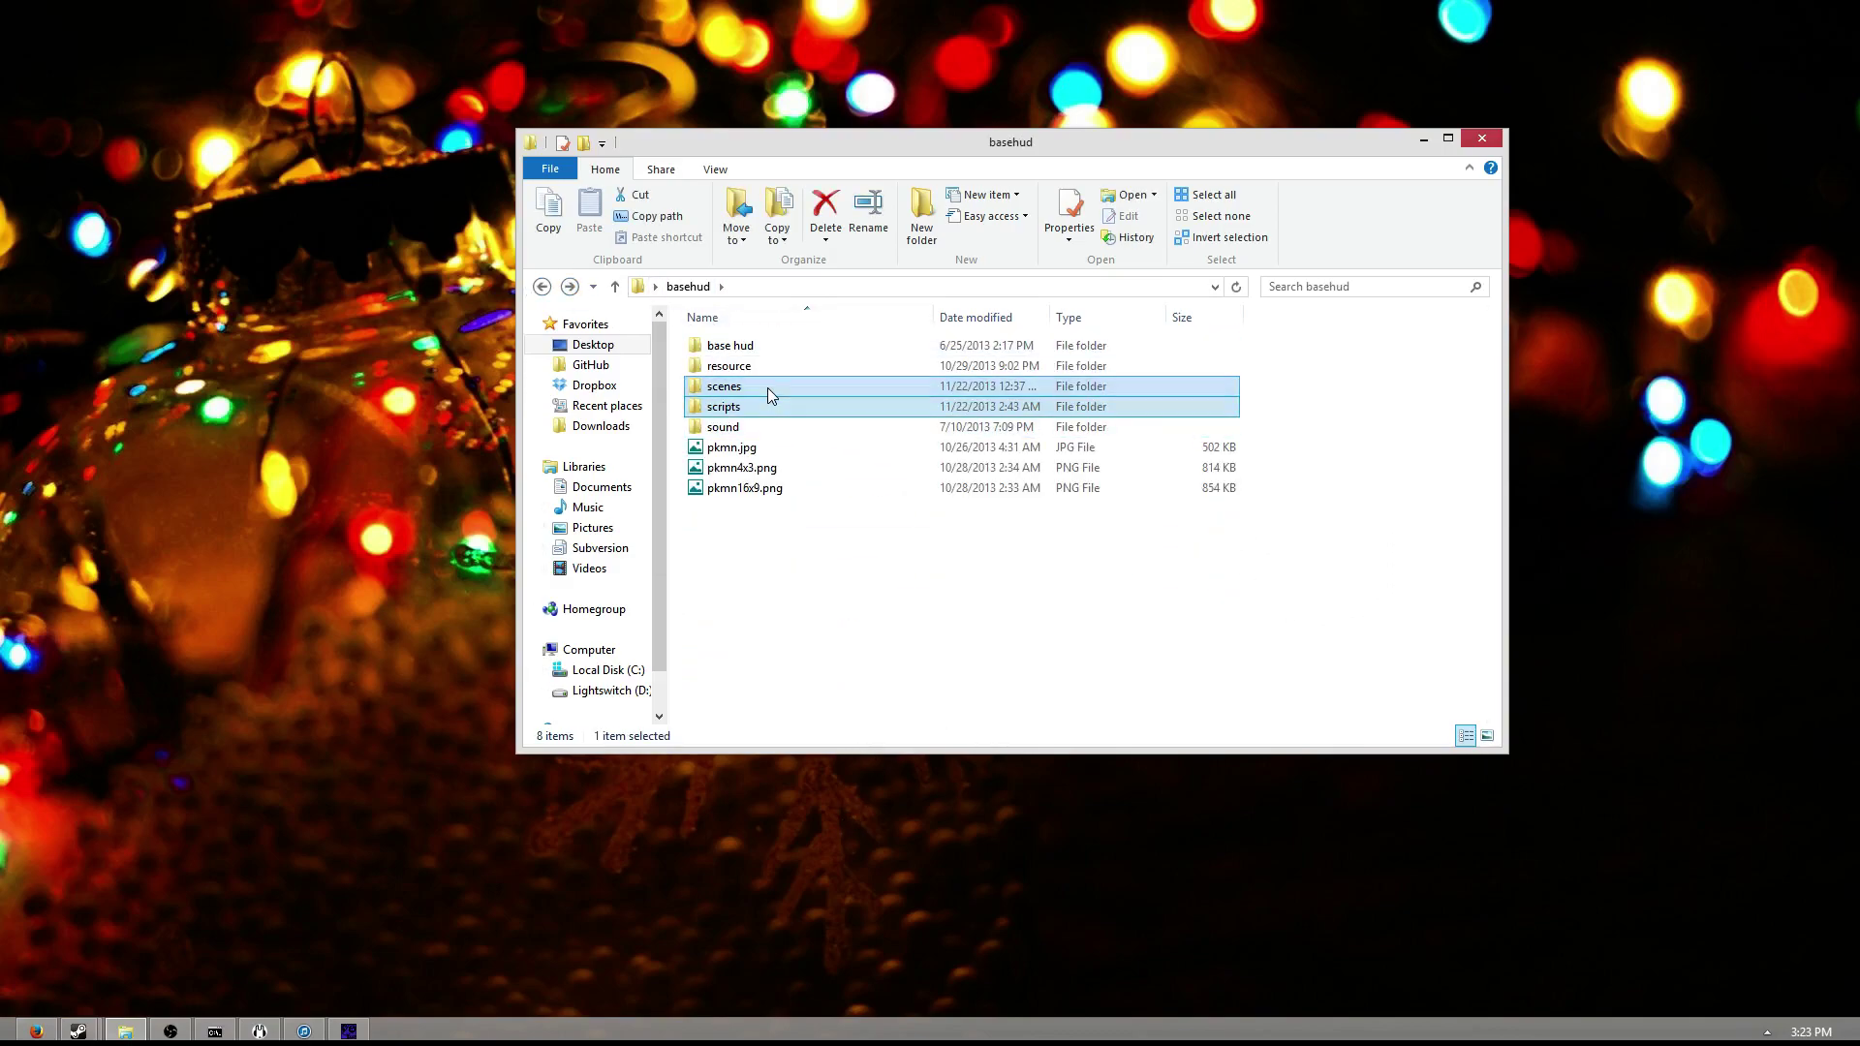
ctrl+click(771, 371)
right_click(770, 370)
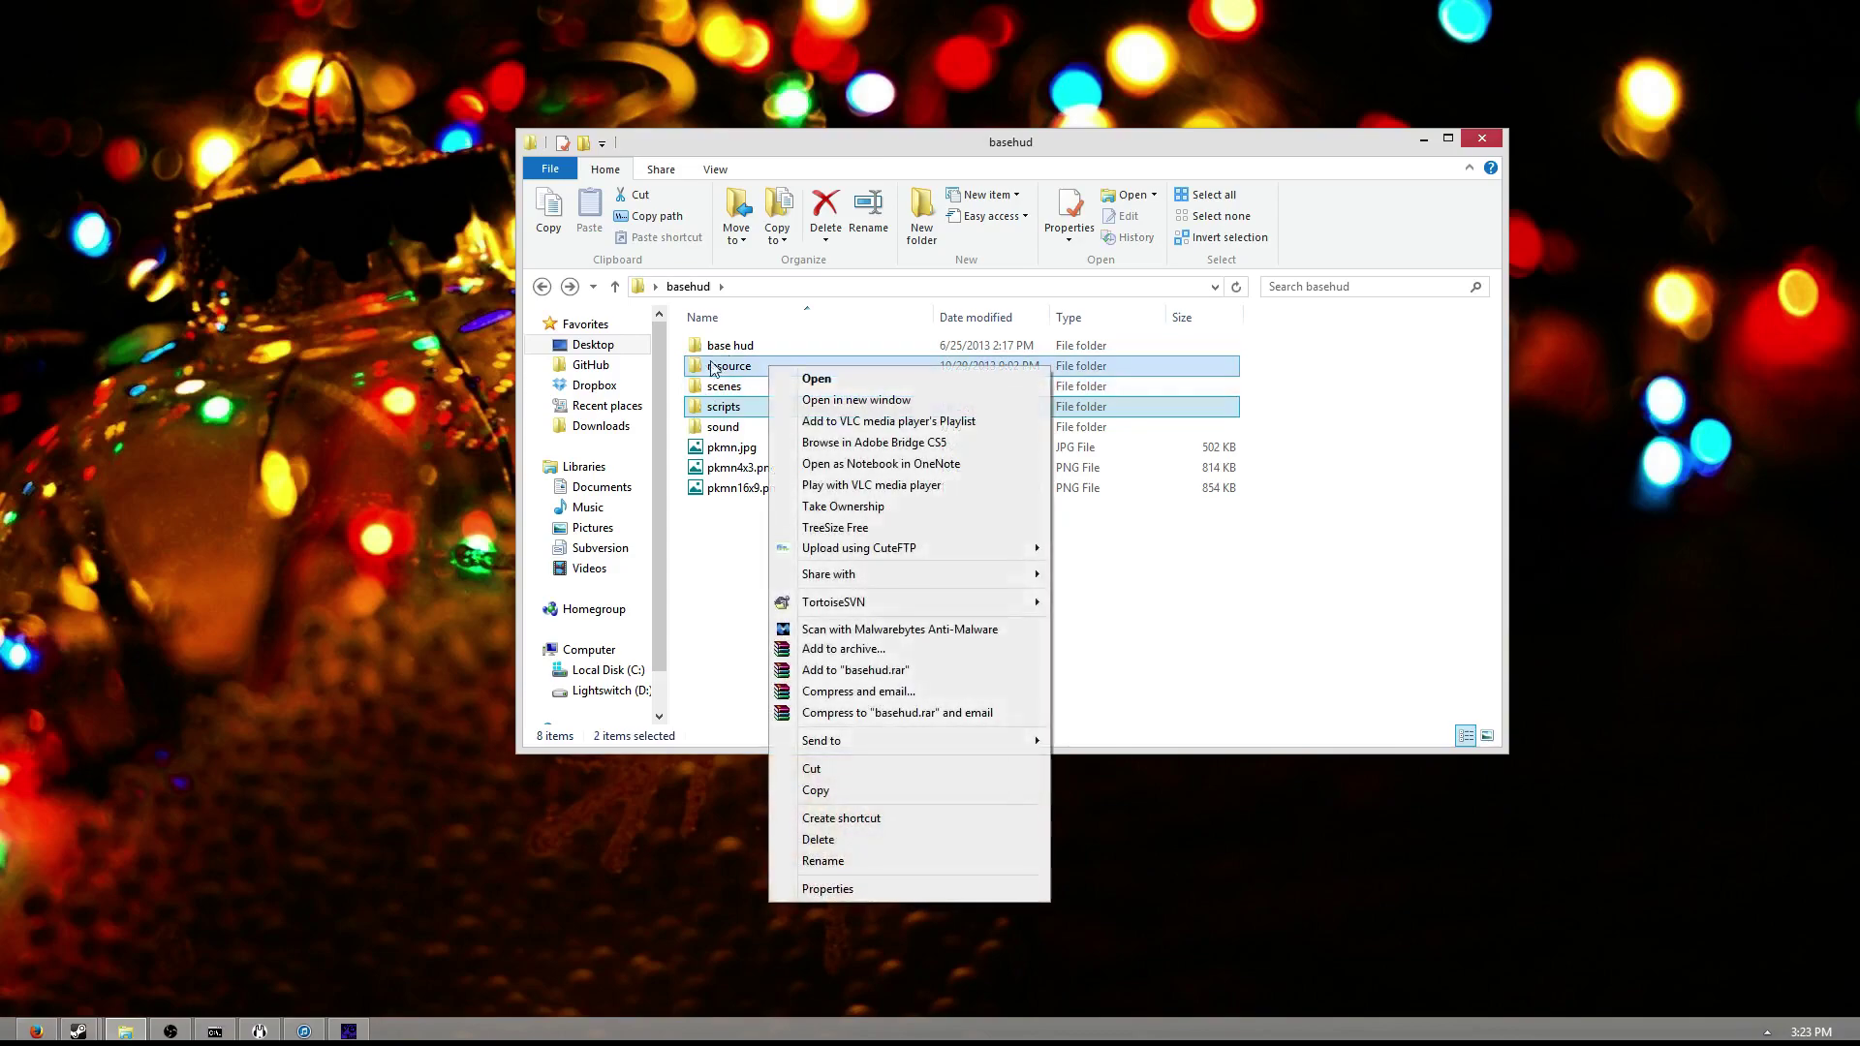
click(852, 794)
click(580, 351)
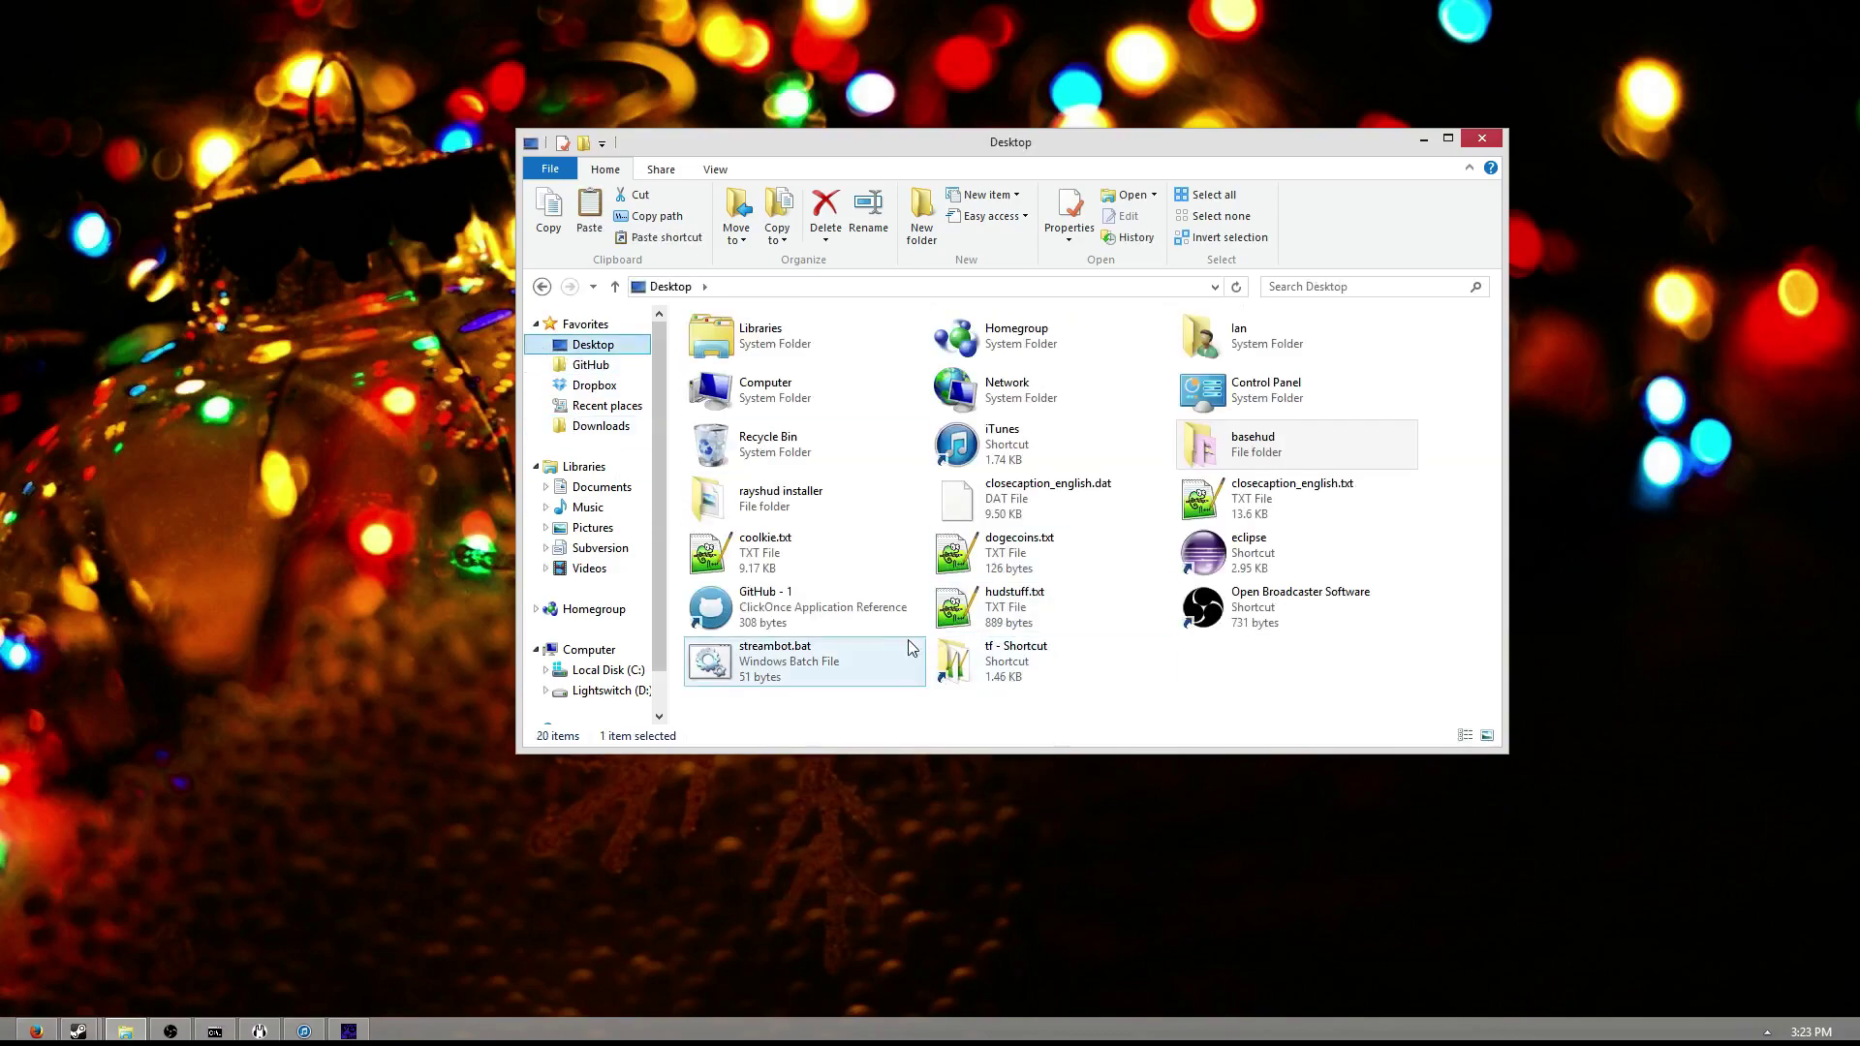
- Open tf > custom and move the rayshud folder into raysfire
double_click(1064, 651)
double_click(762, 433)
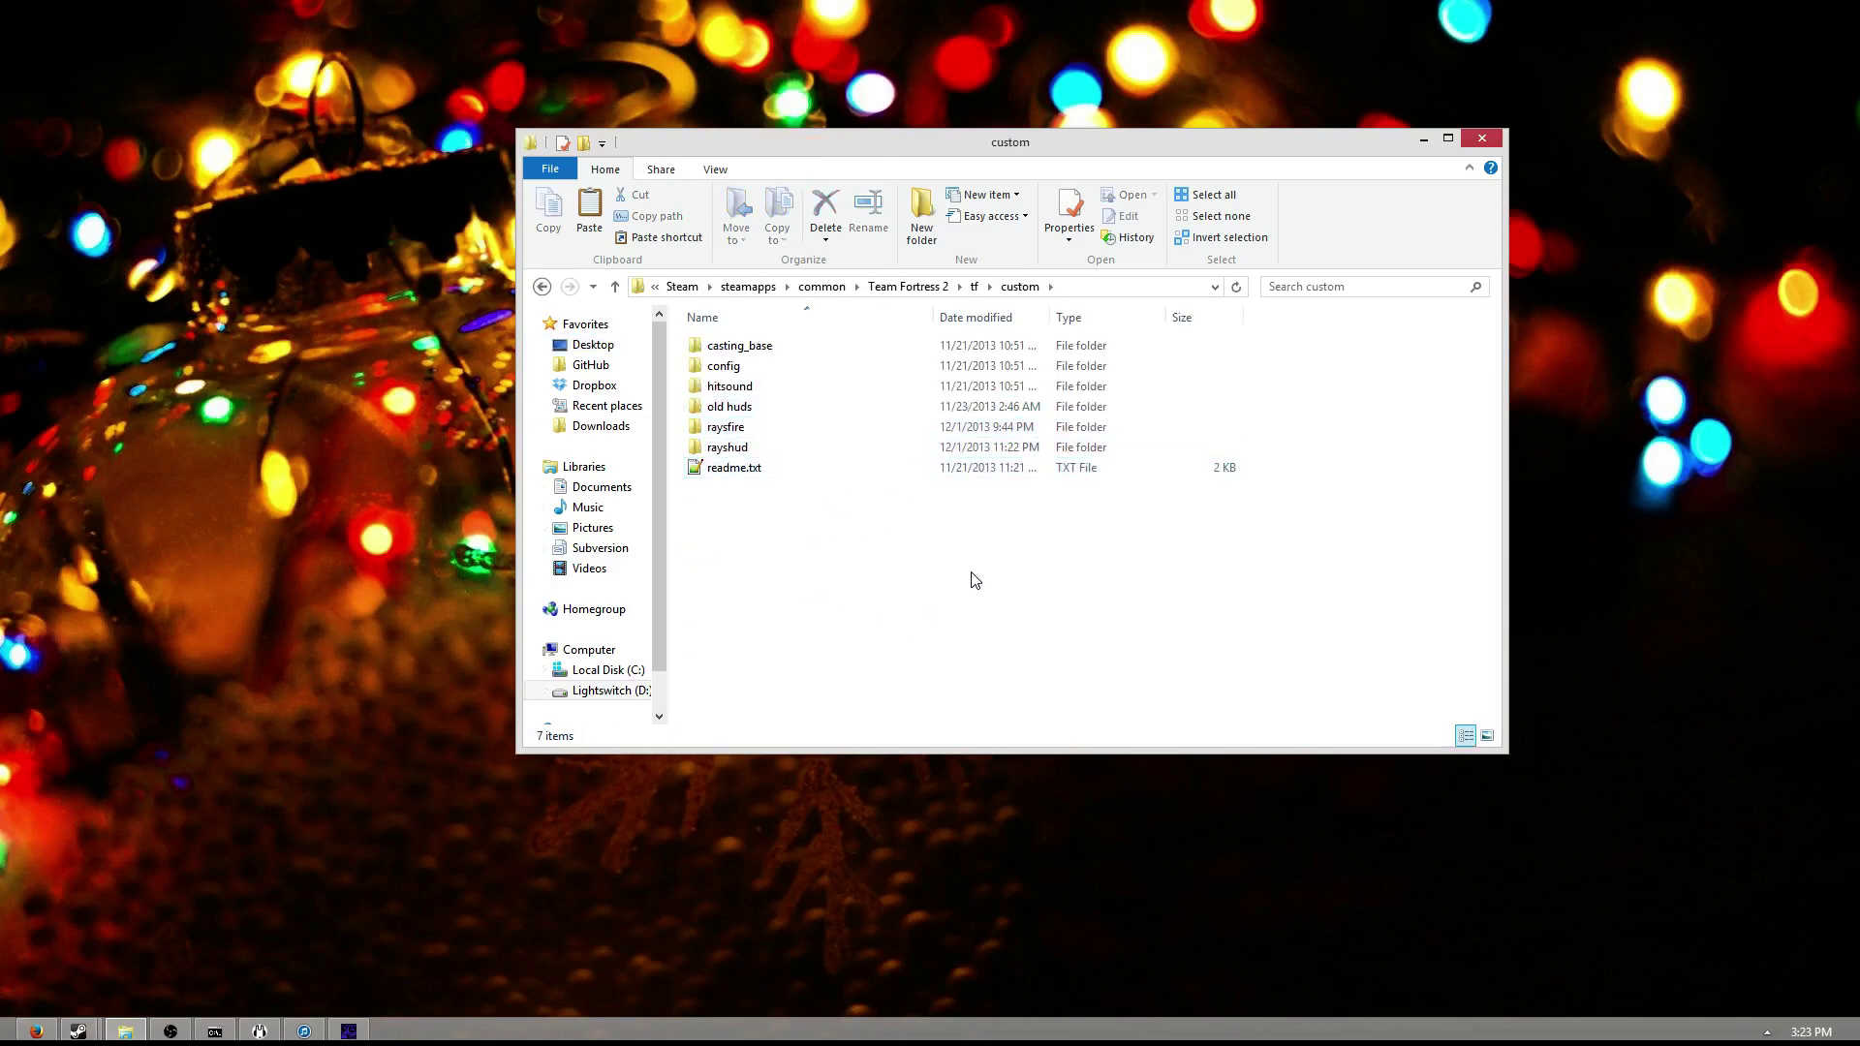
drag(742, 447, 739, 428)
- Create a new folder named my_hud in custom
right_click(780, 498)
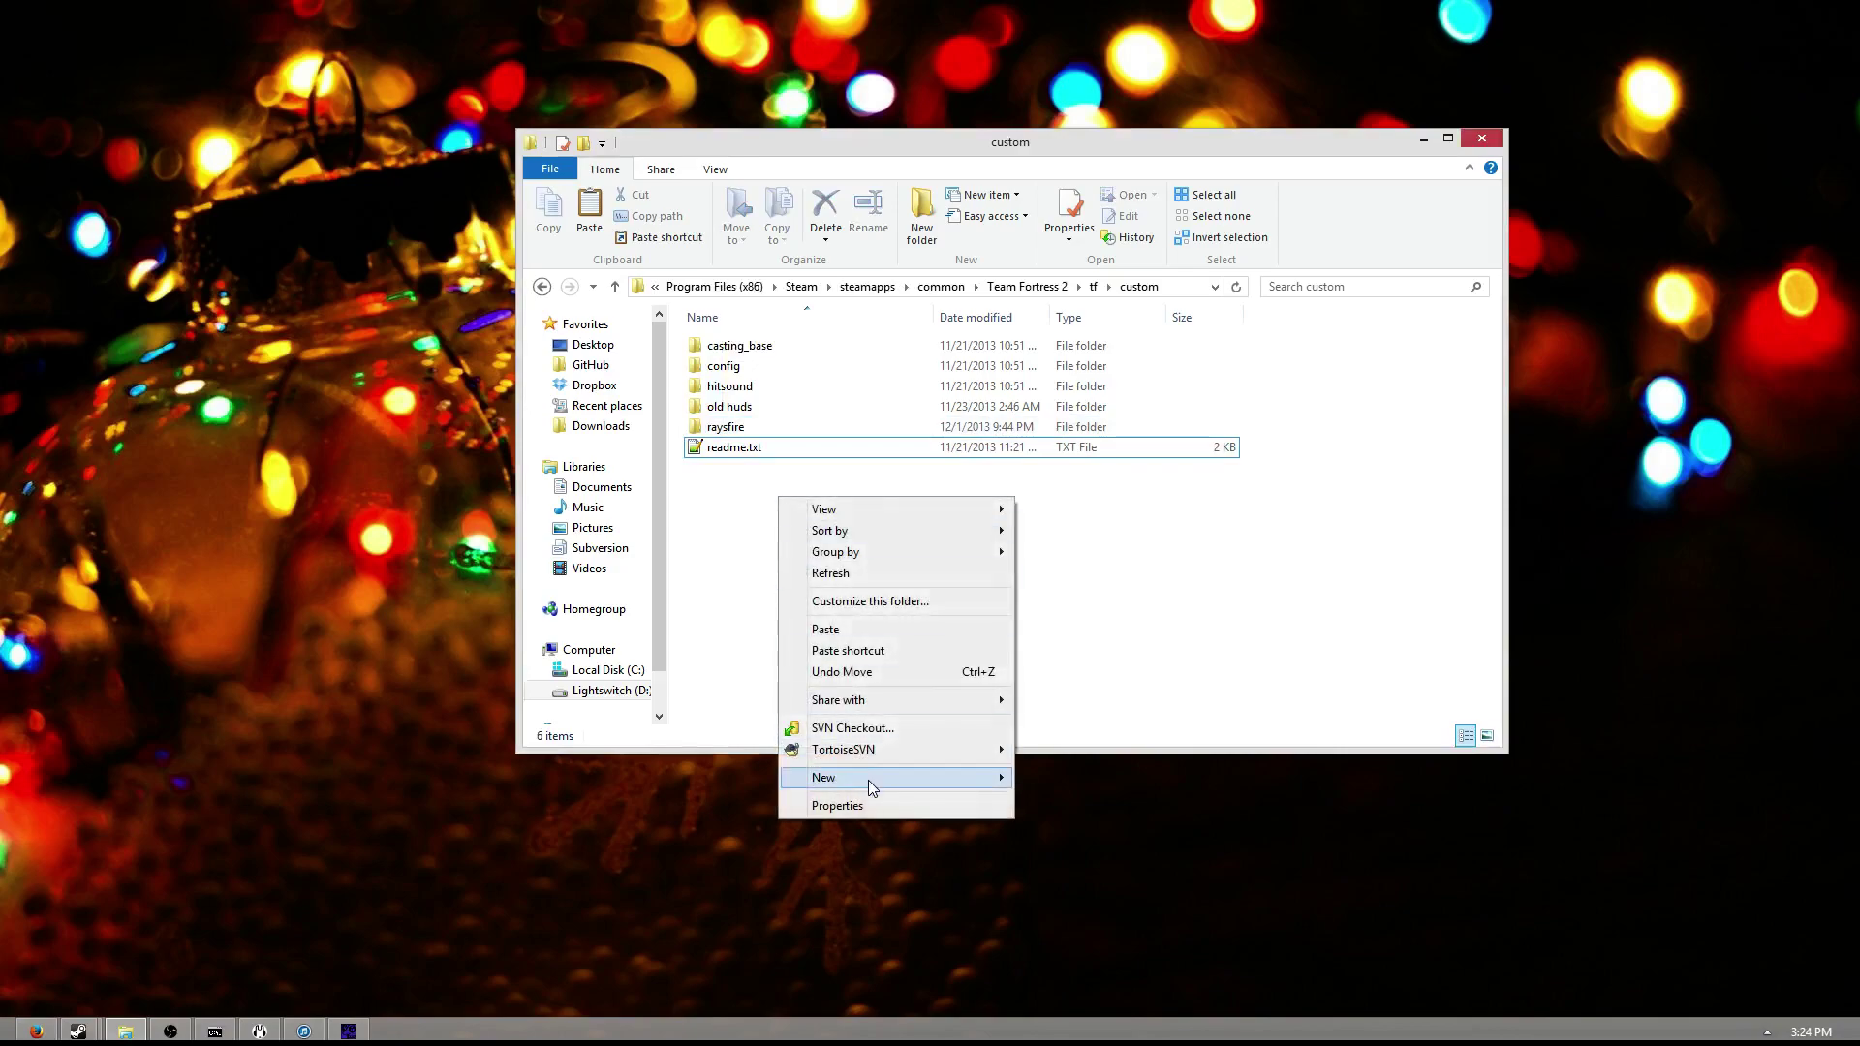
mouse_move(868, 780)
click(1159, 493)
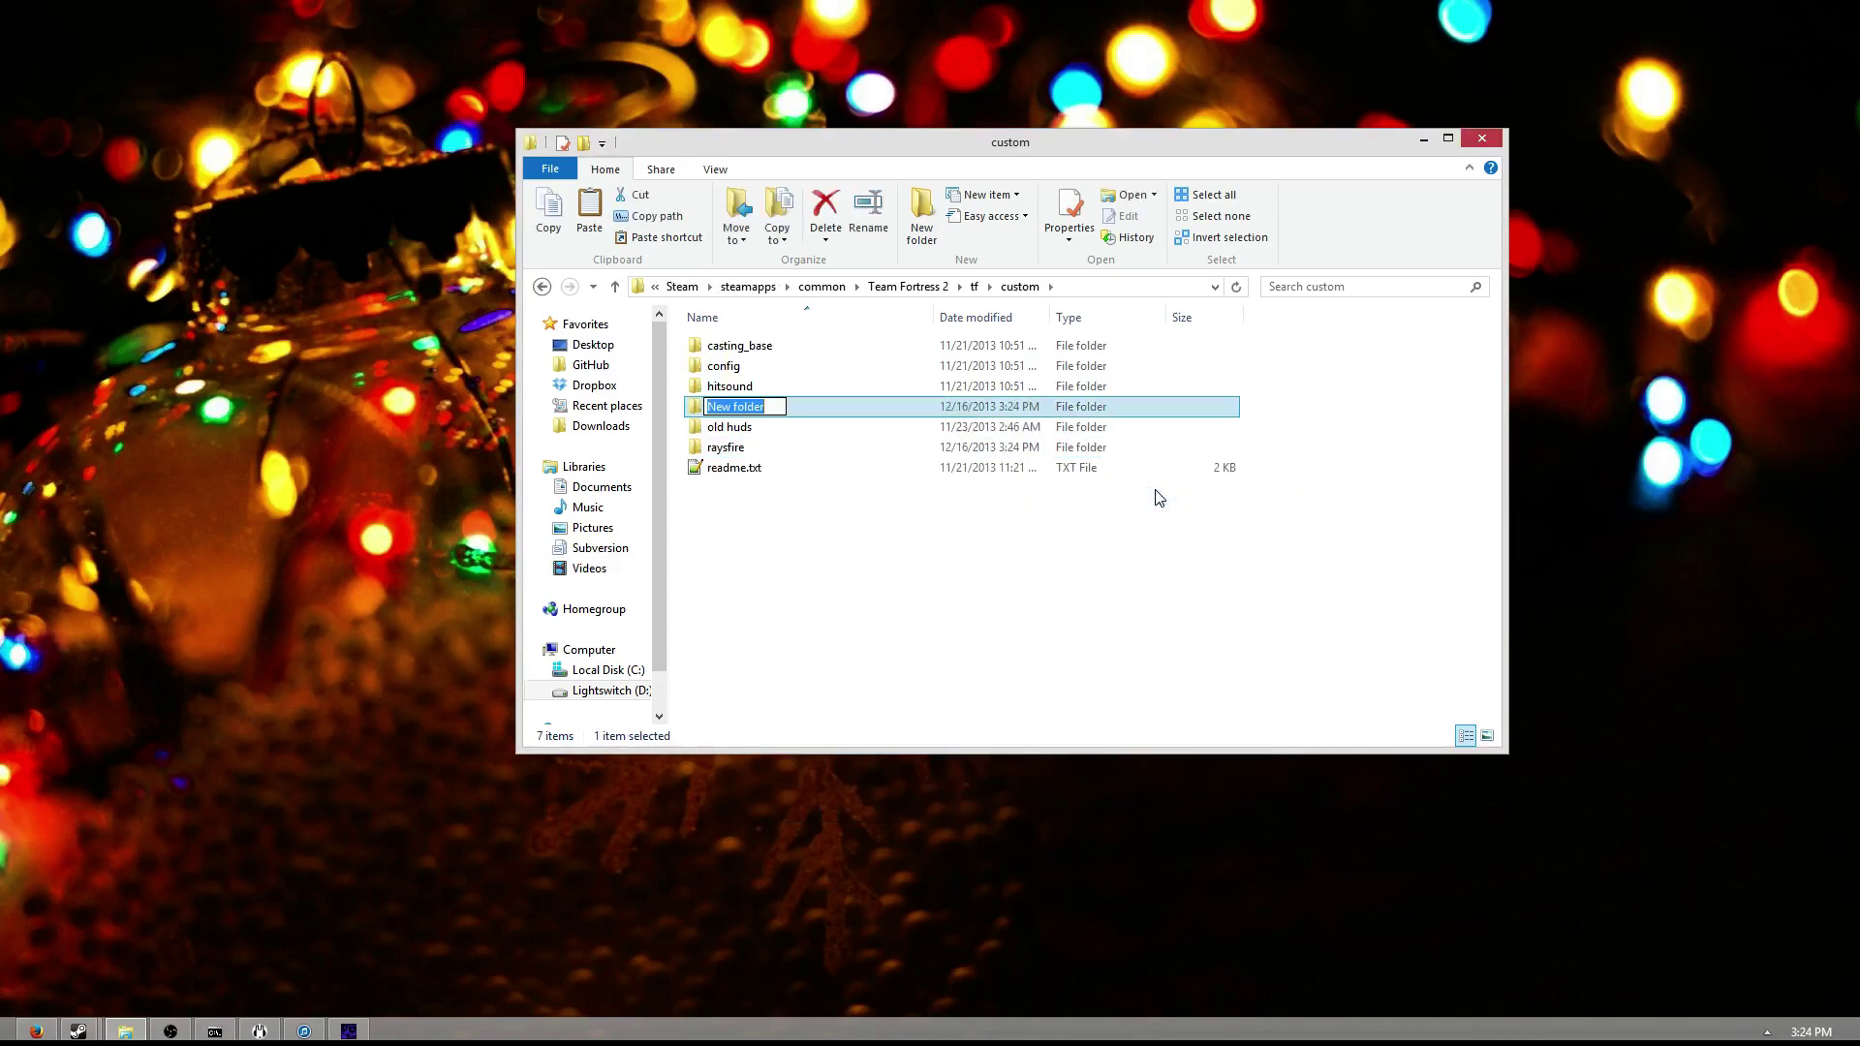
text(my_hud)
key(Return)
- Paste resource and scripts into my_hud and launch Team Fortress 2 from Steam
double_click(741, 407)
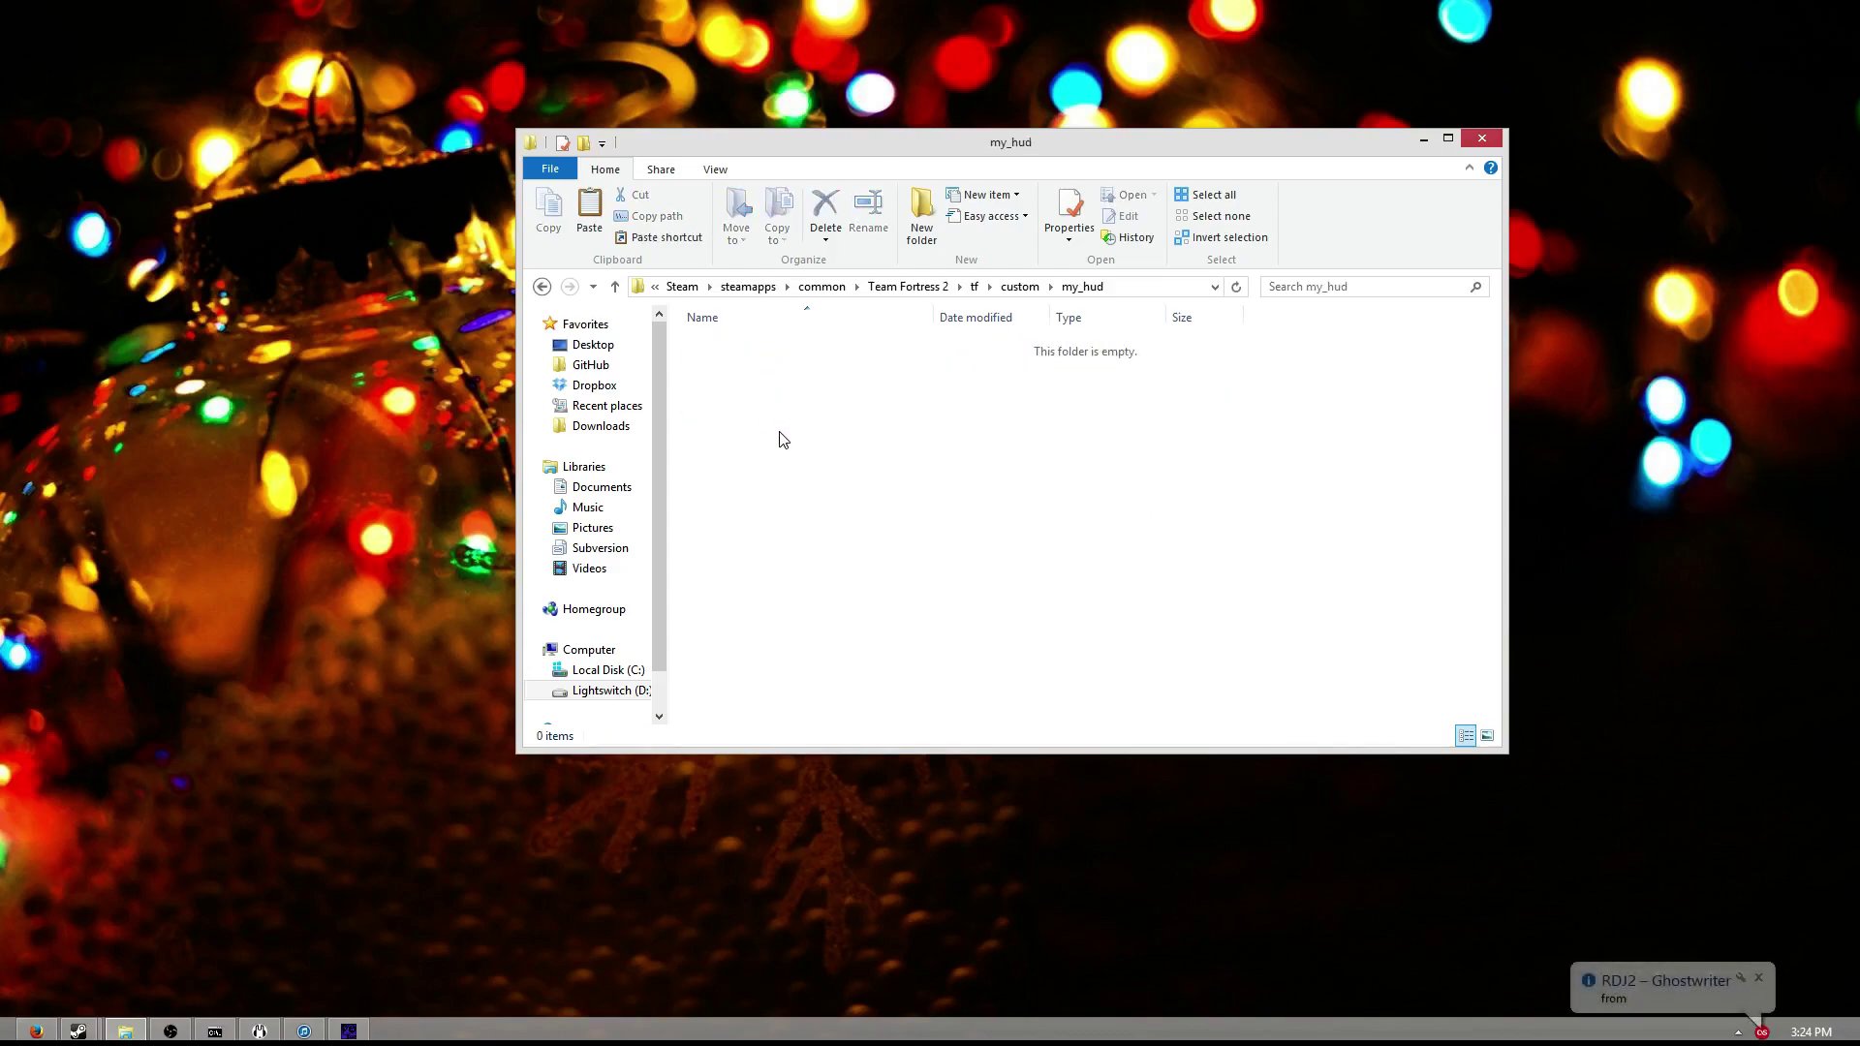
key(ctrl+v)
click(789, 441)
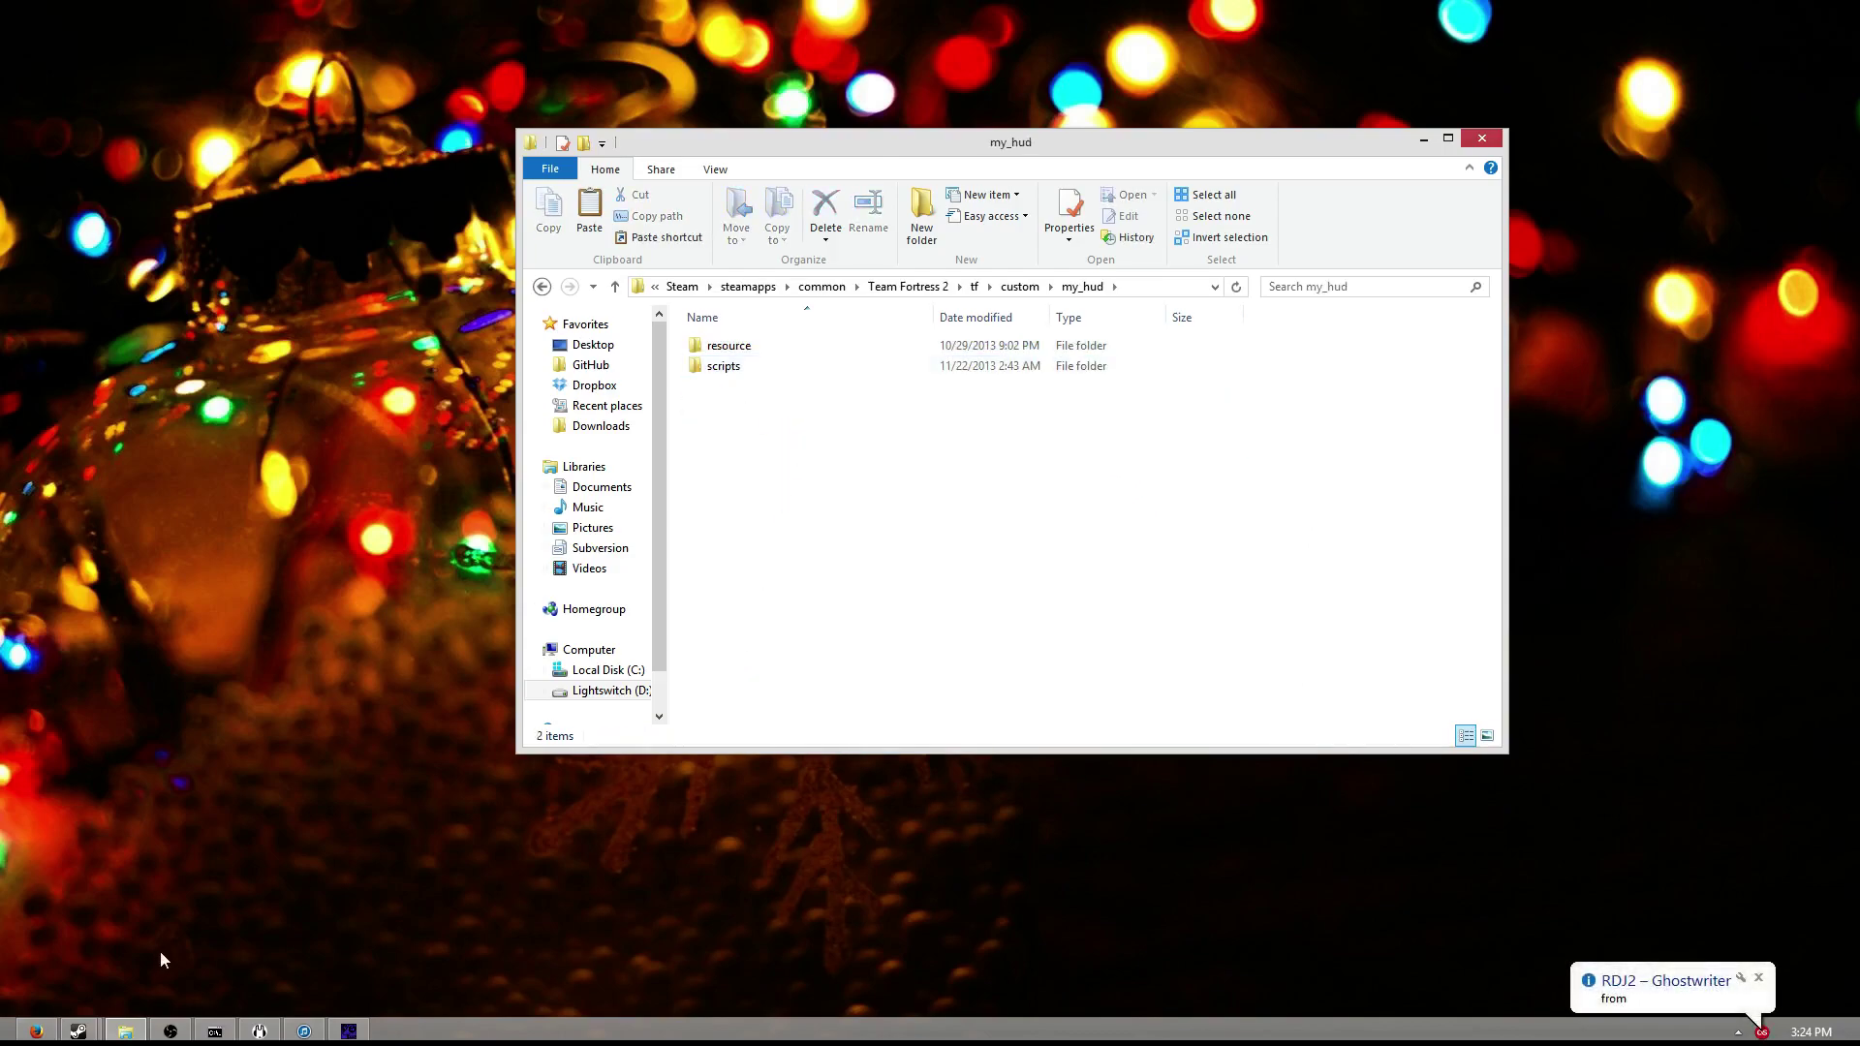
right_click(77, 1025)
click(113, 641)
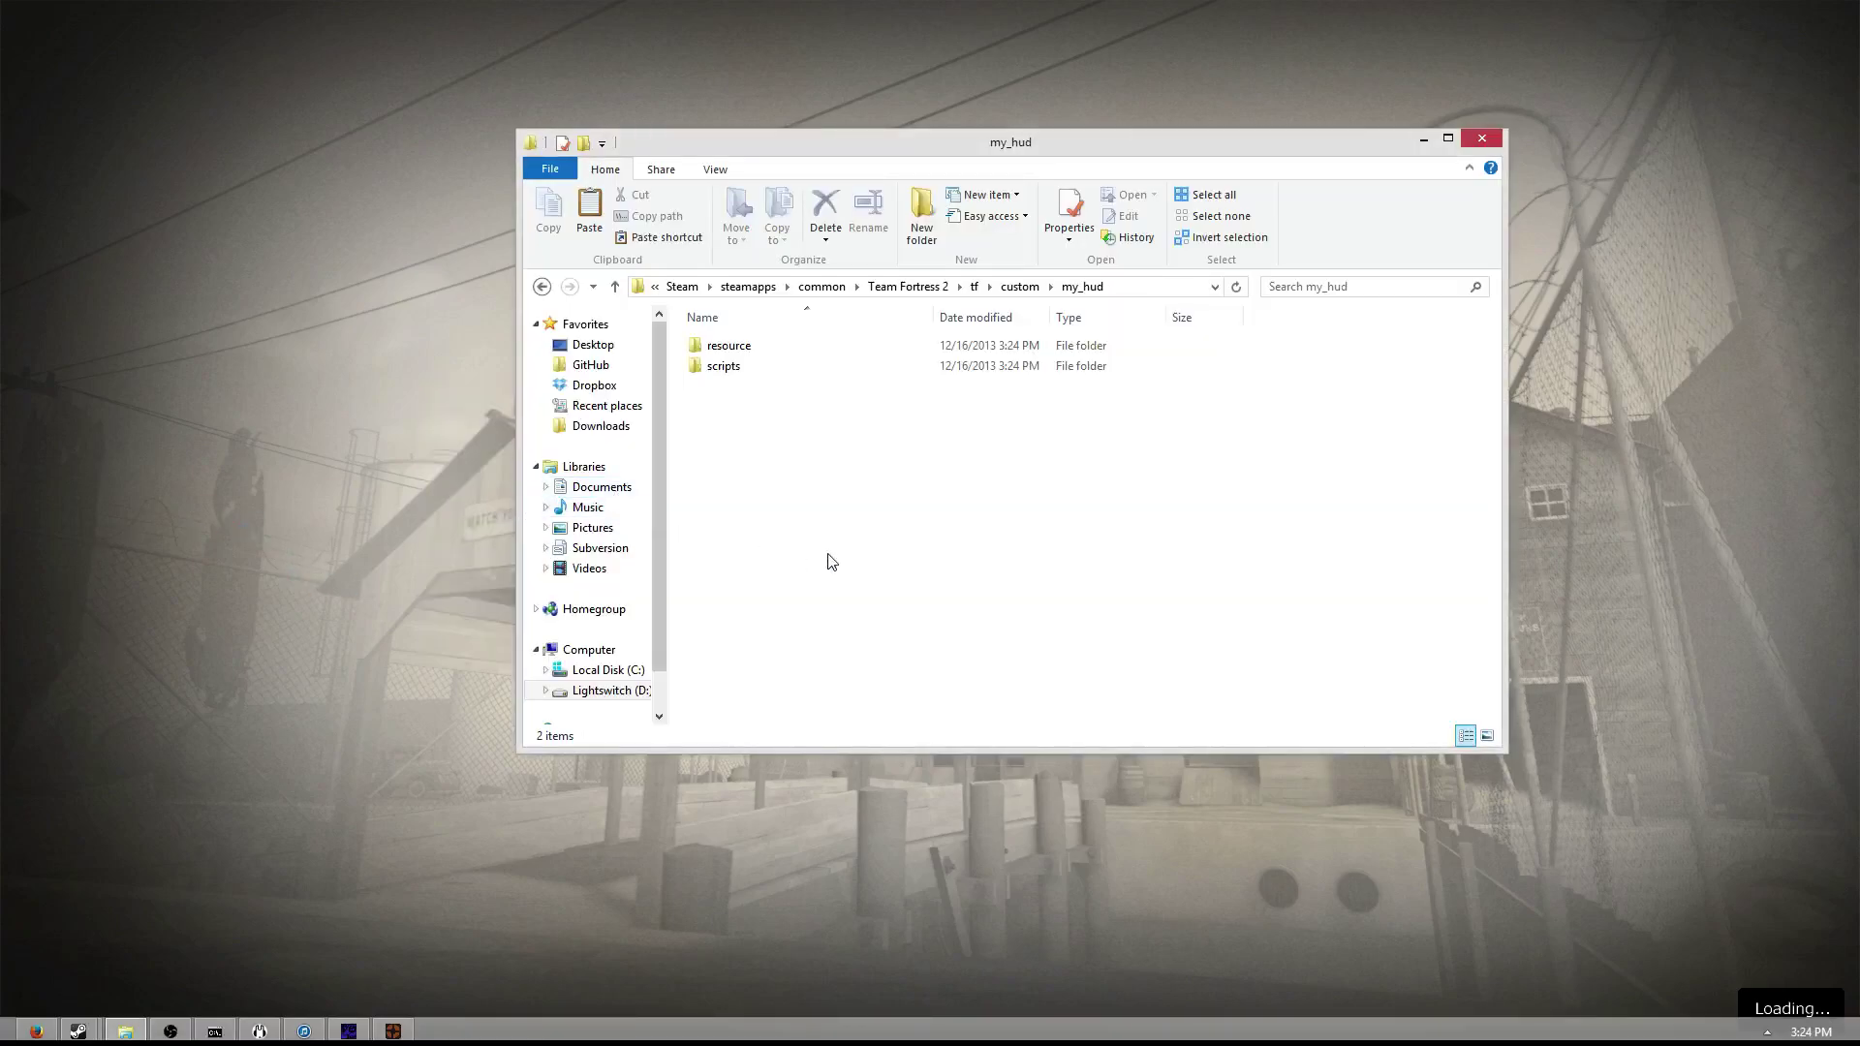
- Select the resource folder in my_hud while Team Fortress 2 finishes loading
click(782, 355)
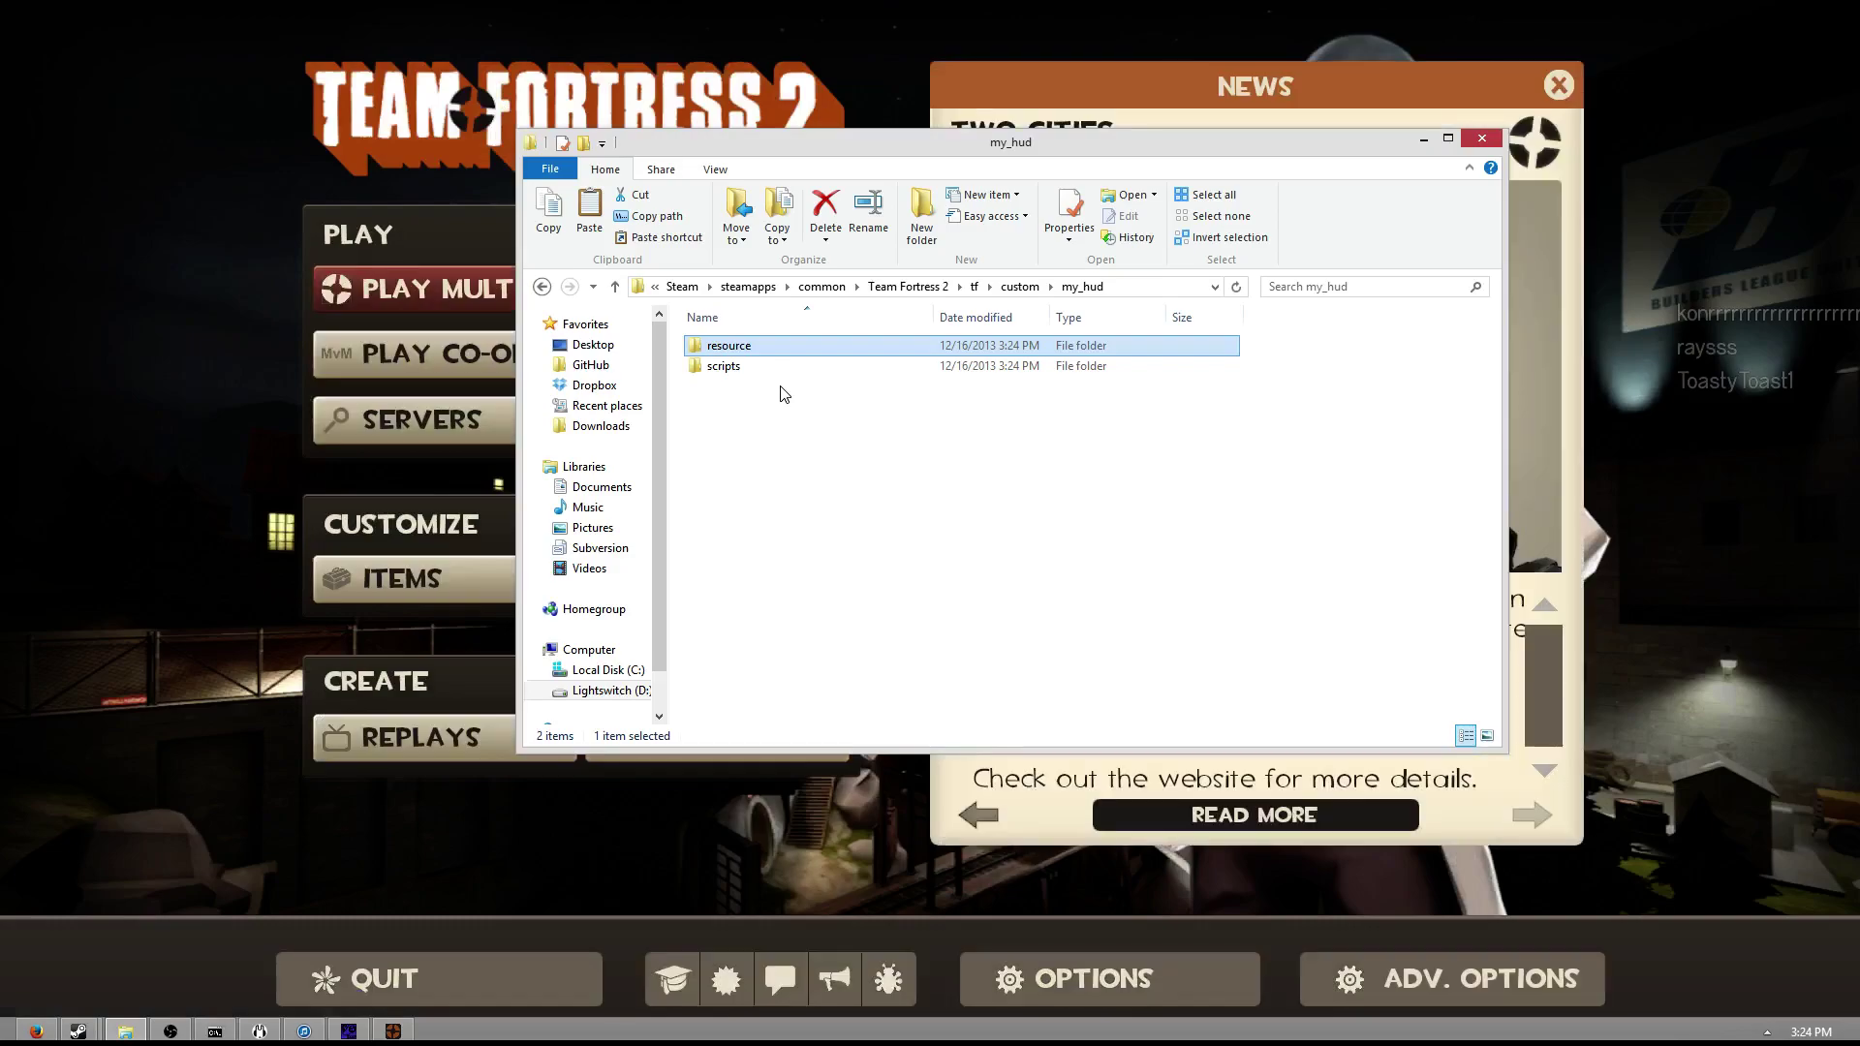
- Switch back to the my_hud window and open its resource folder
click(759, 901)
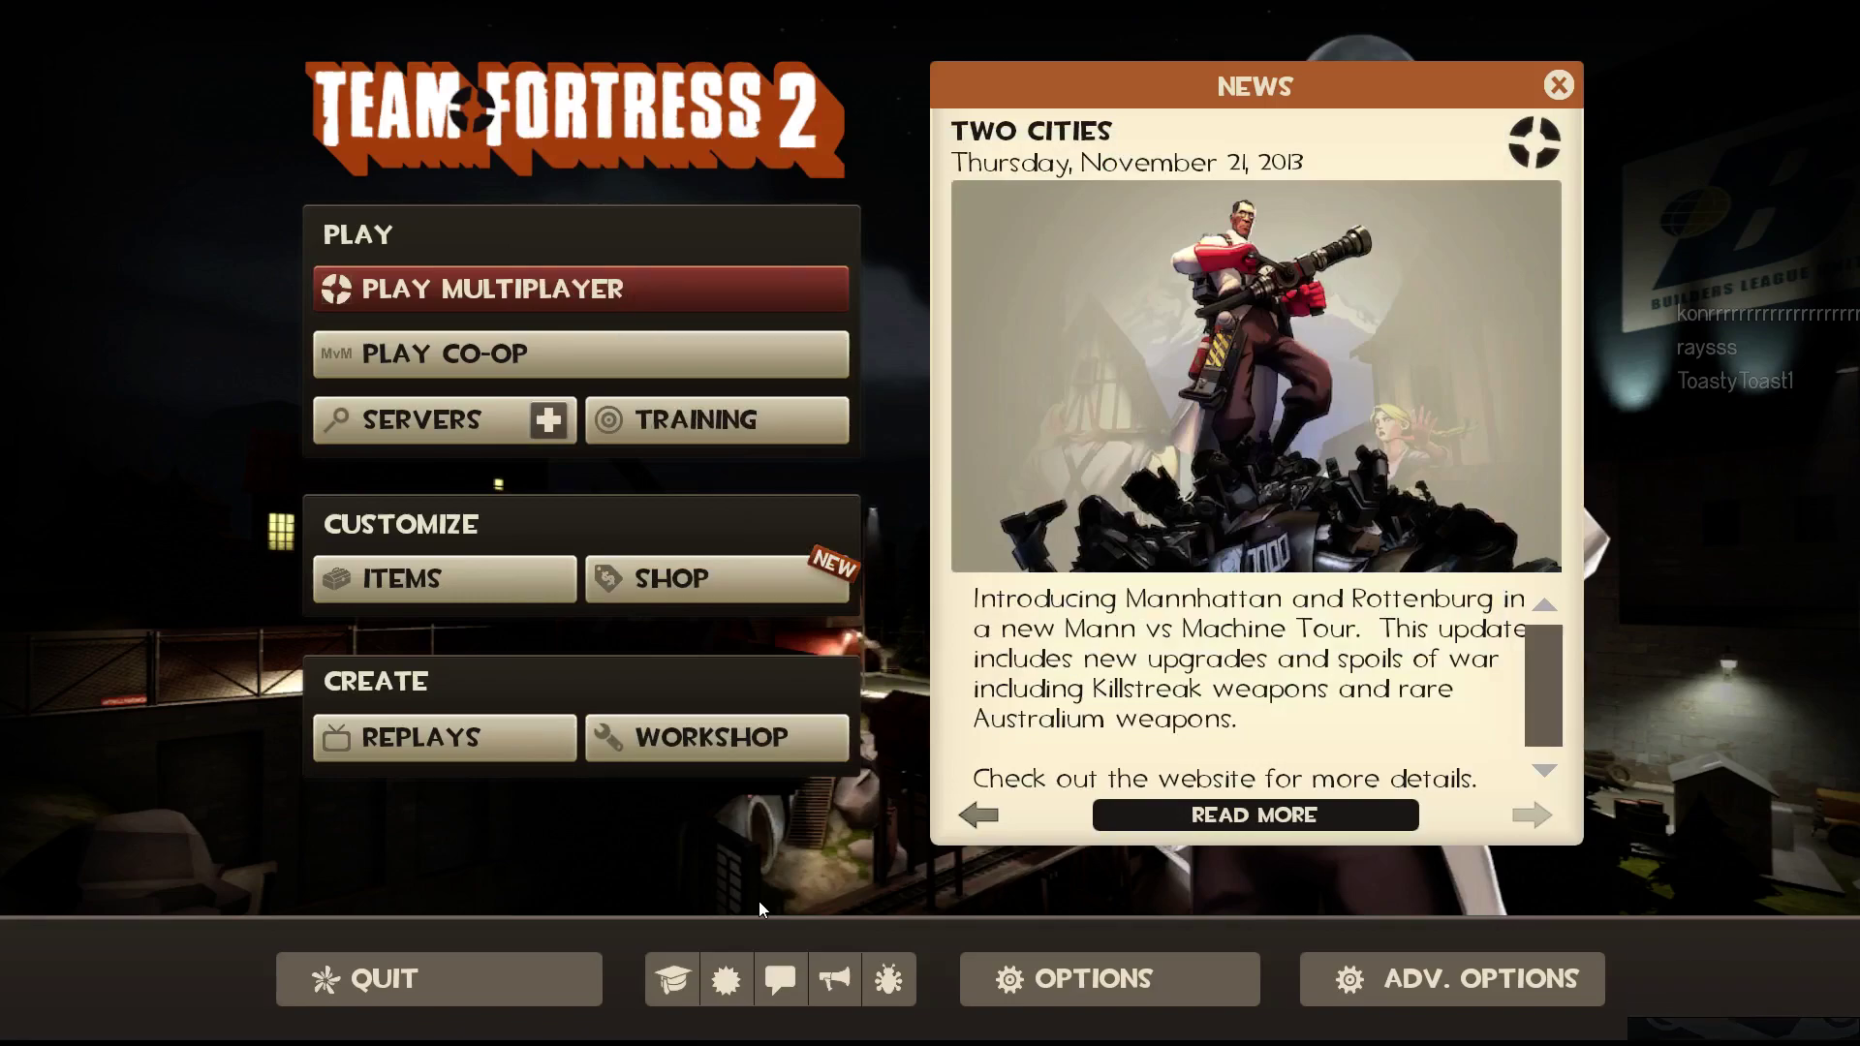
key(alt+Tab)
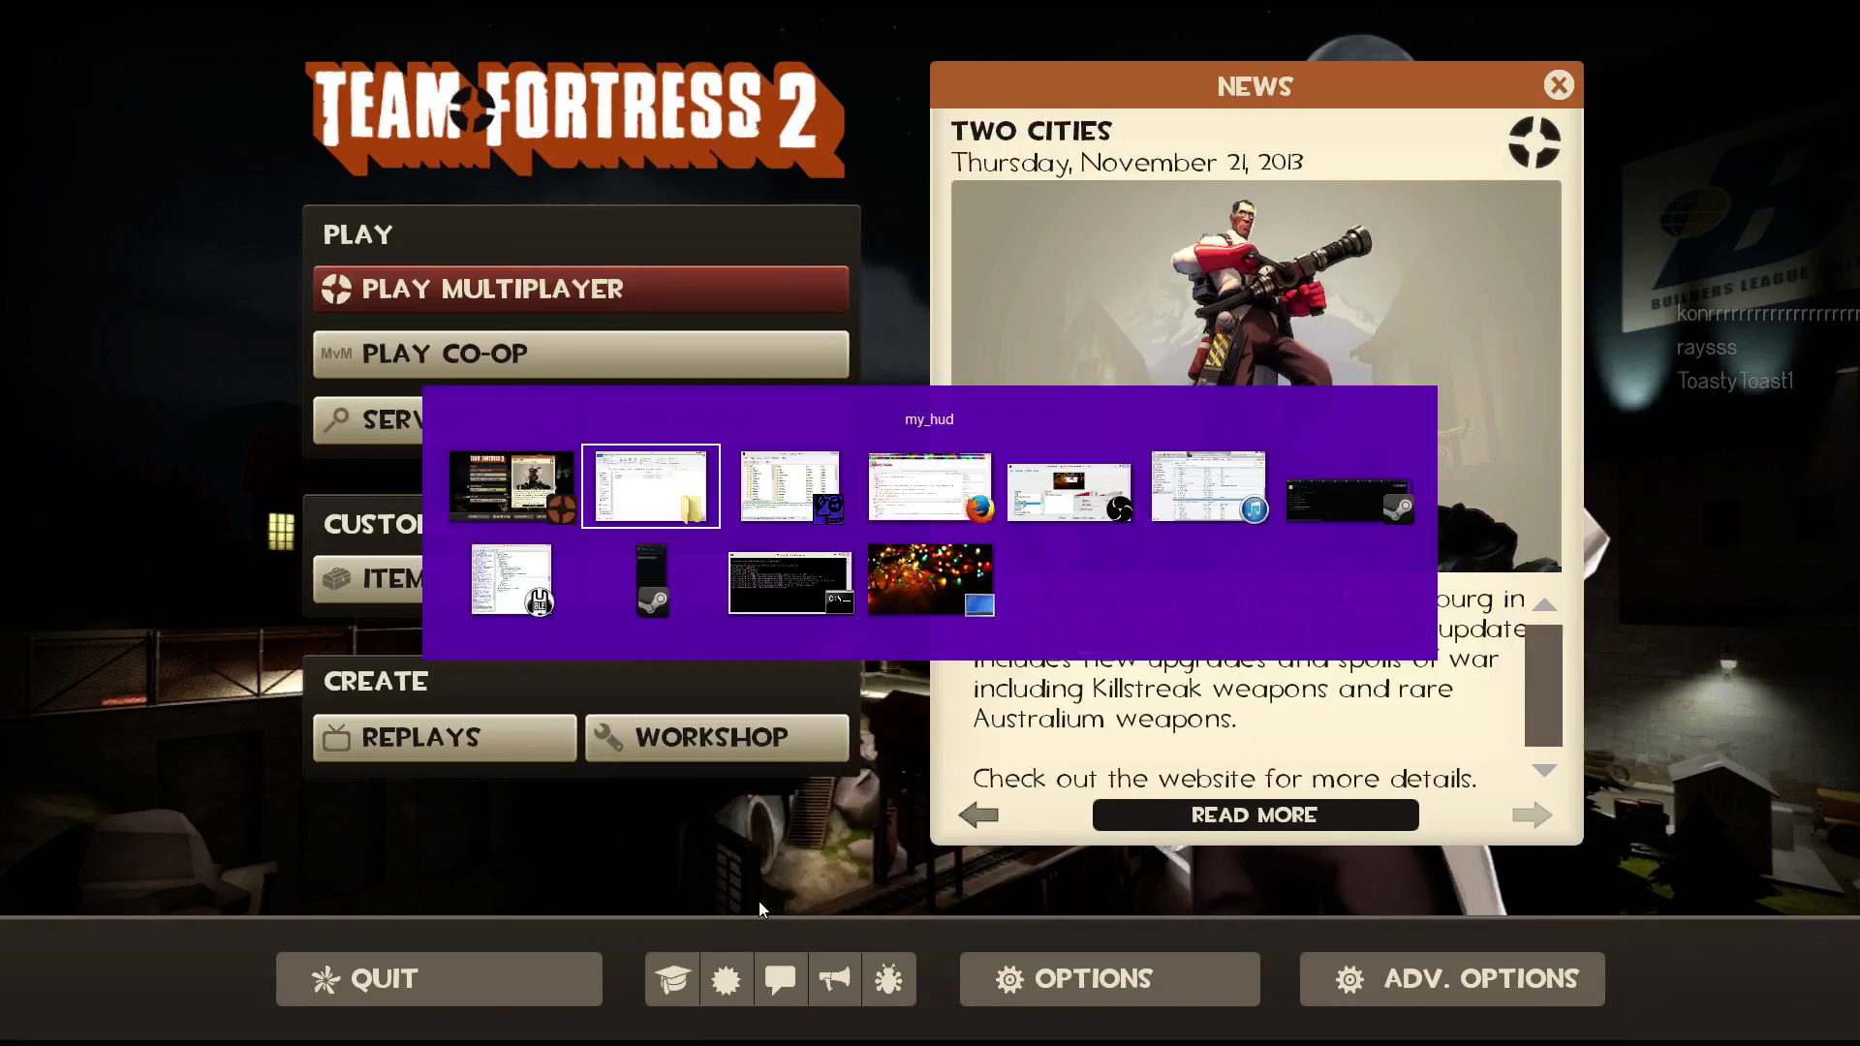
click(722, 367)
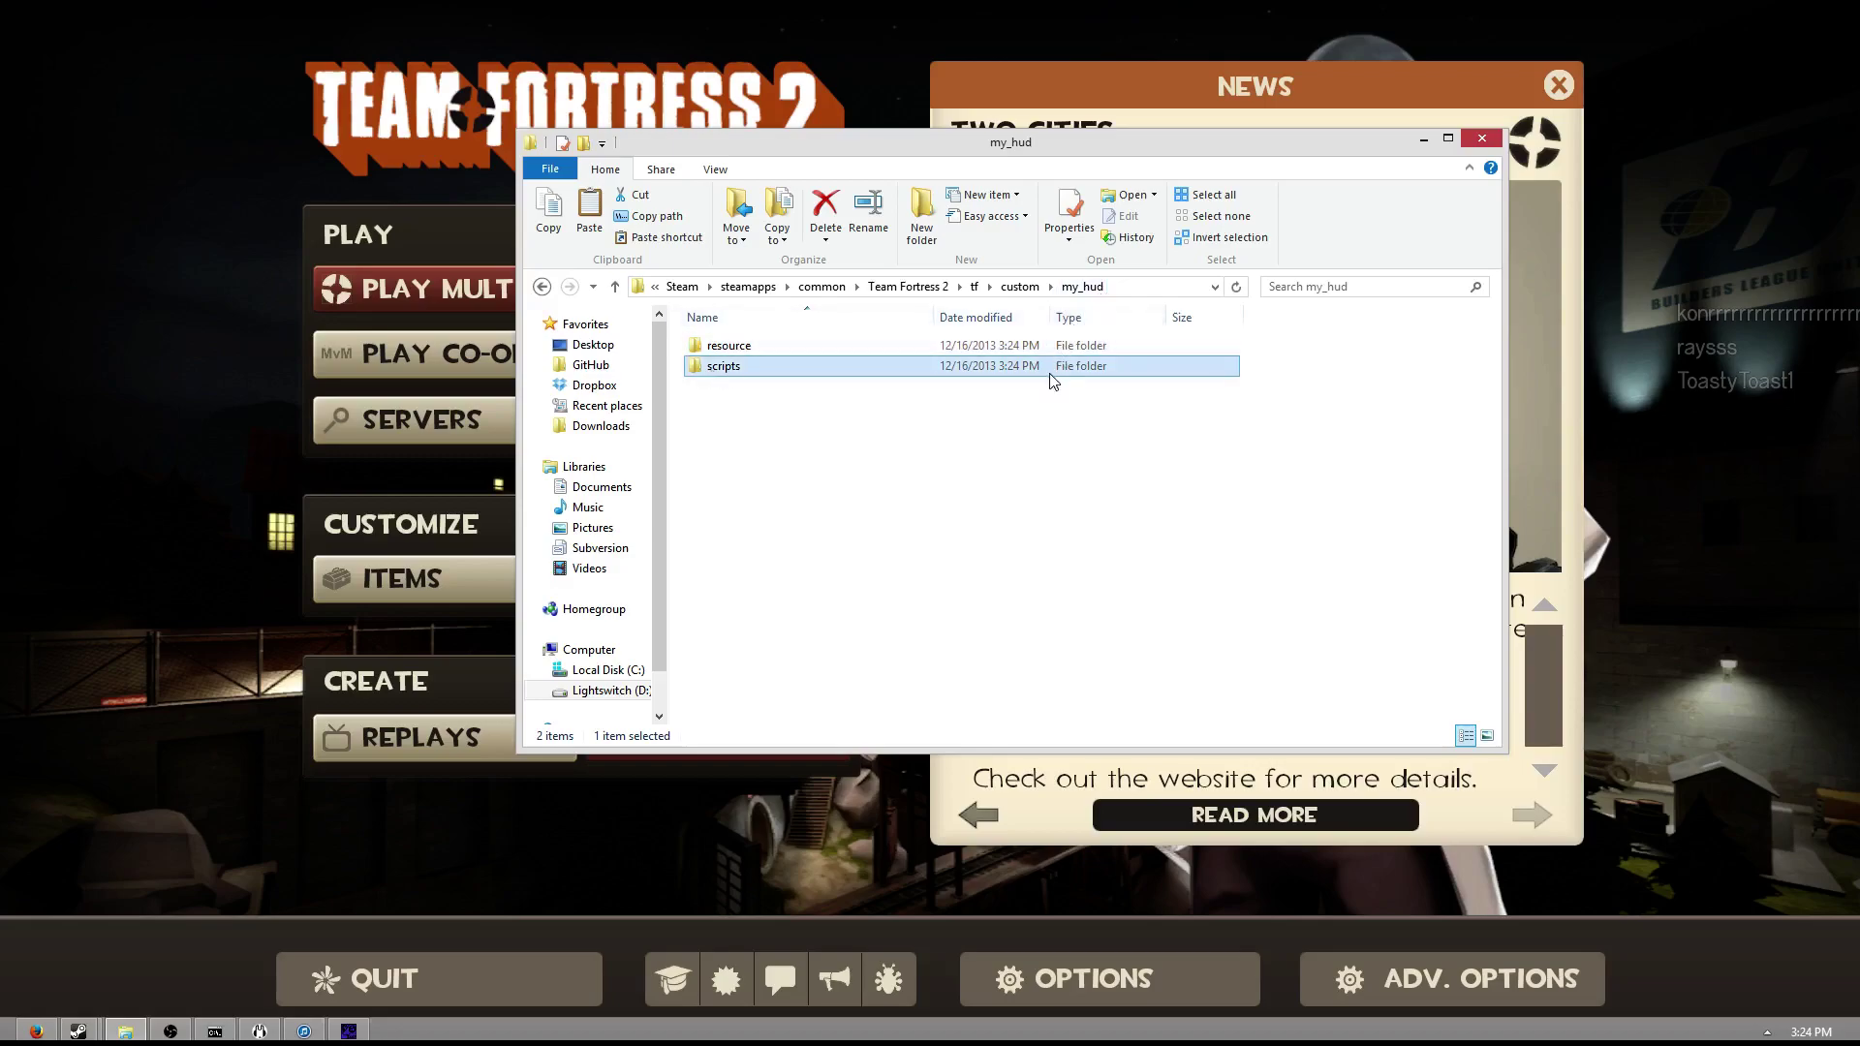
double_click(775, 347)
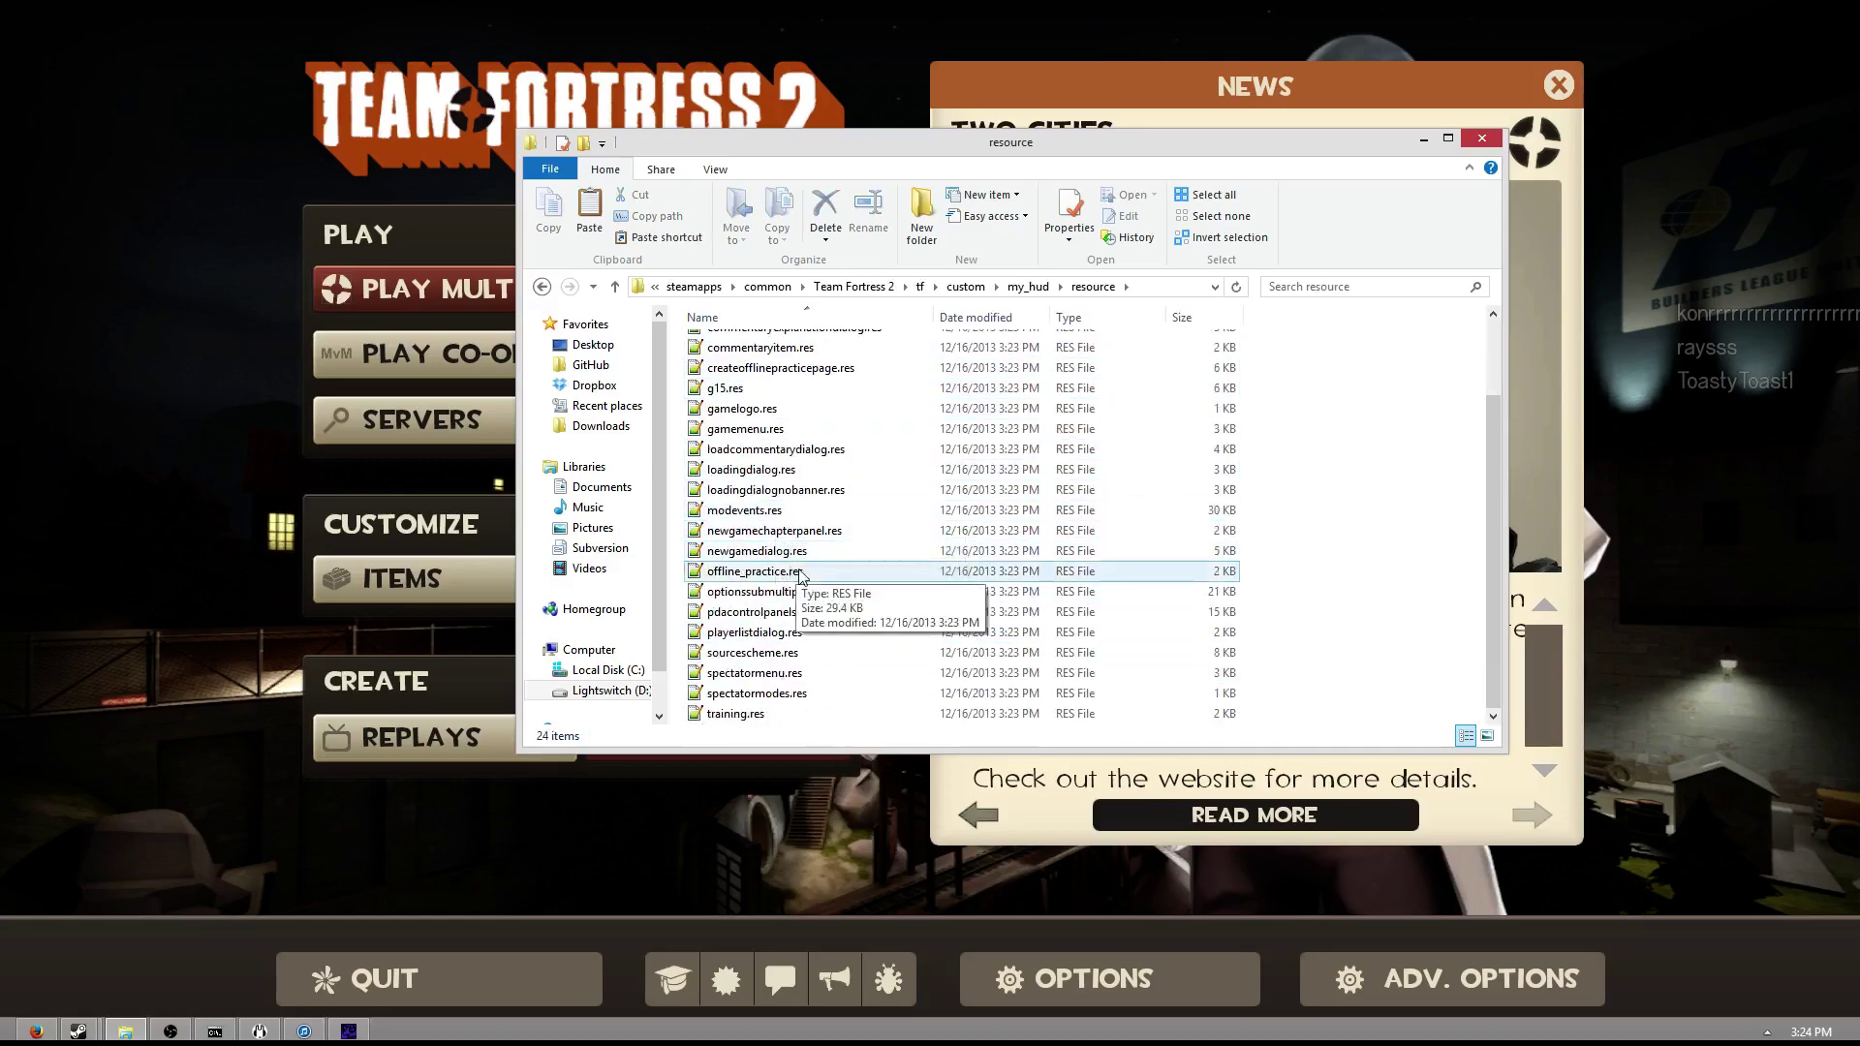
- Mute Team Fortress 2 with the console command volume 0
click(857, 880)
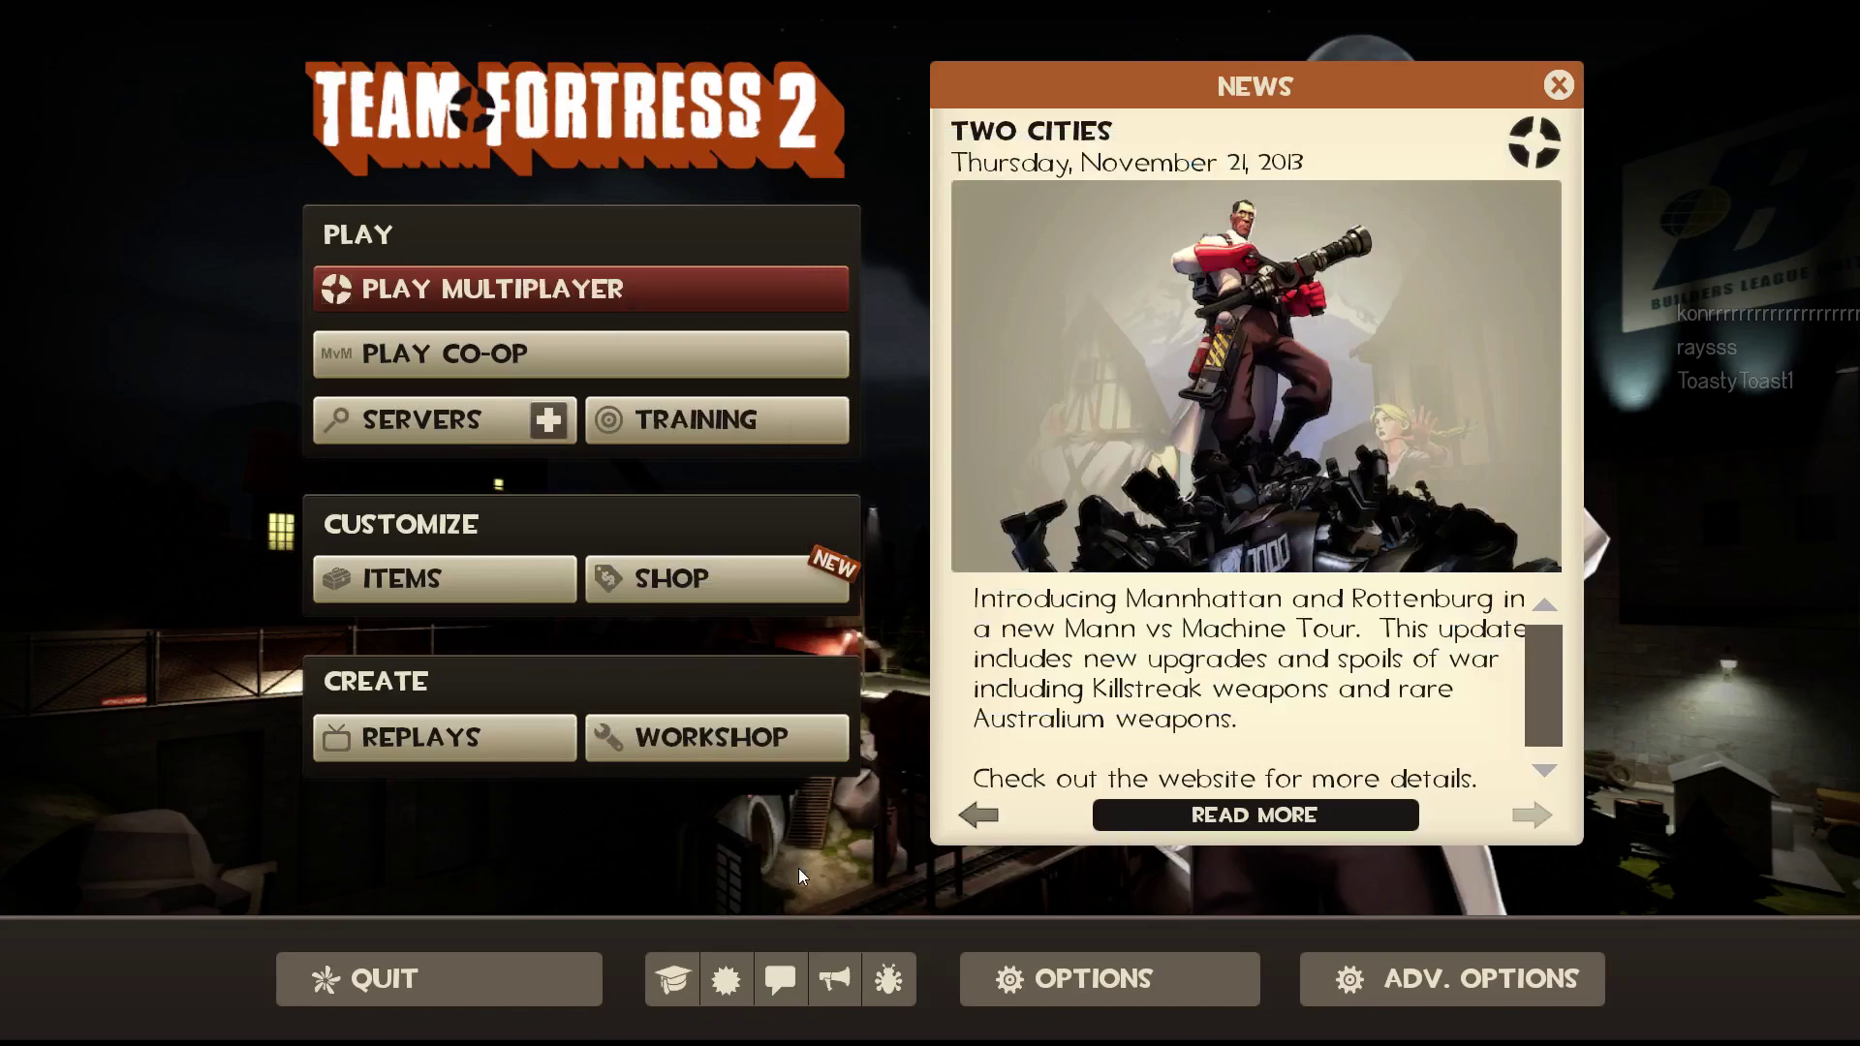
key(grave)
text(volume 0)
key(Return)
key(grave)
key(alt+Tab)
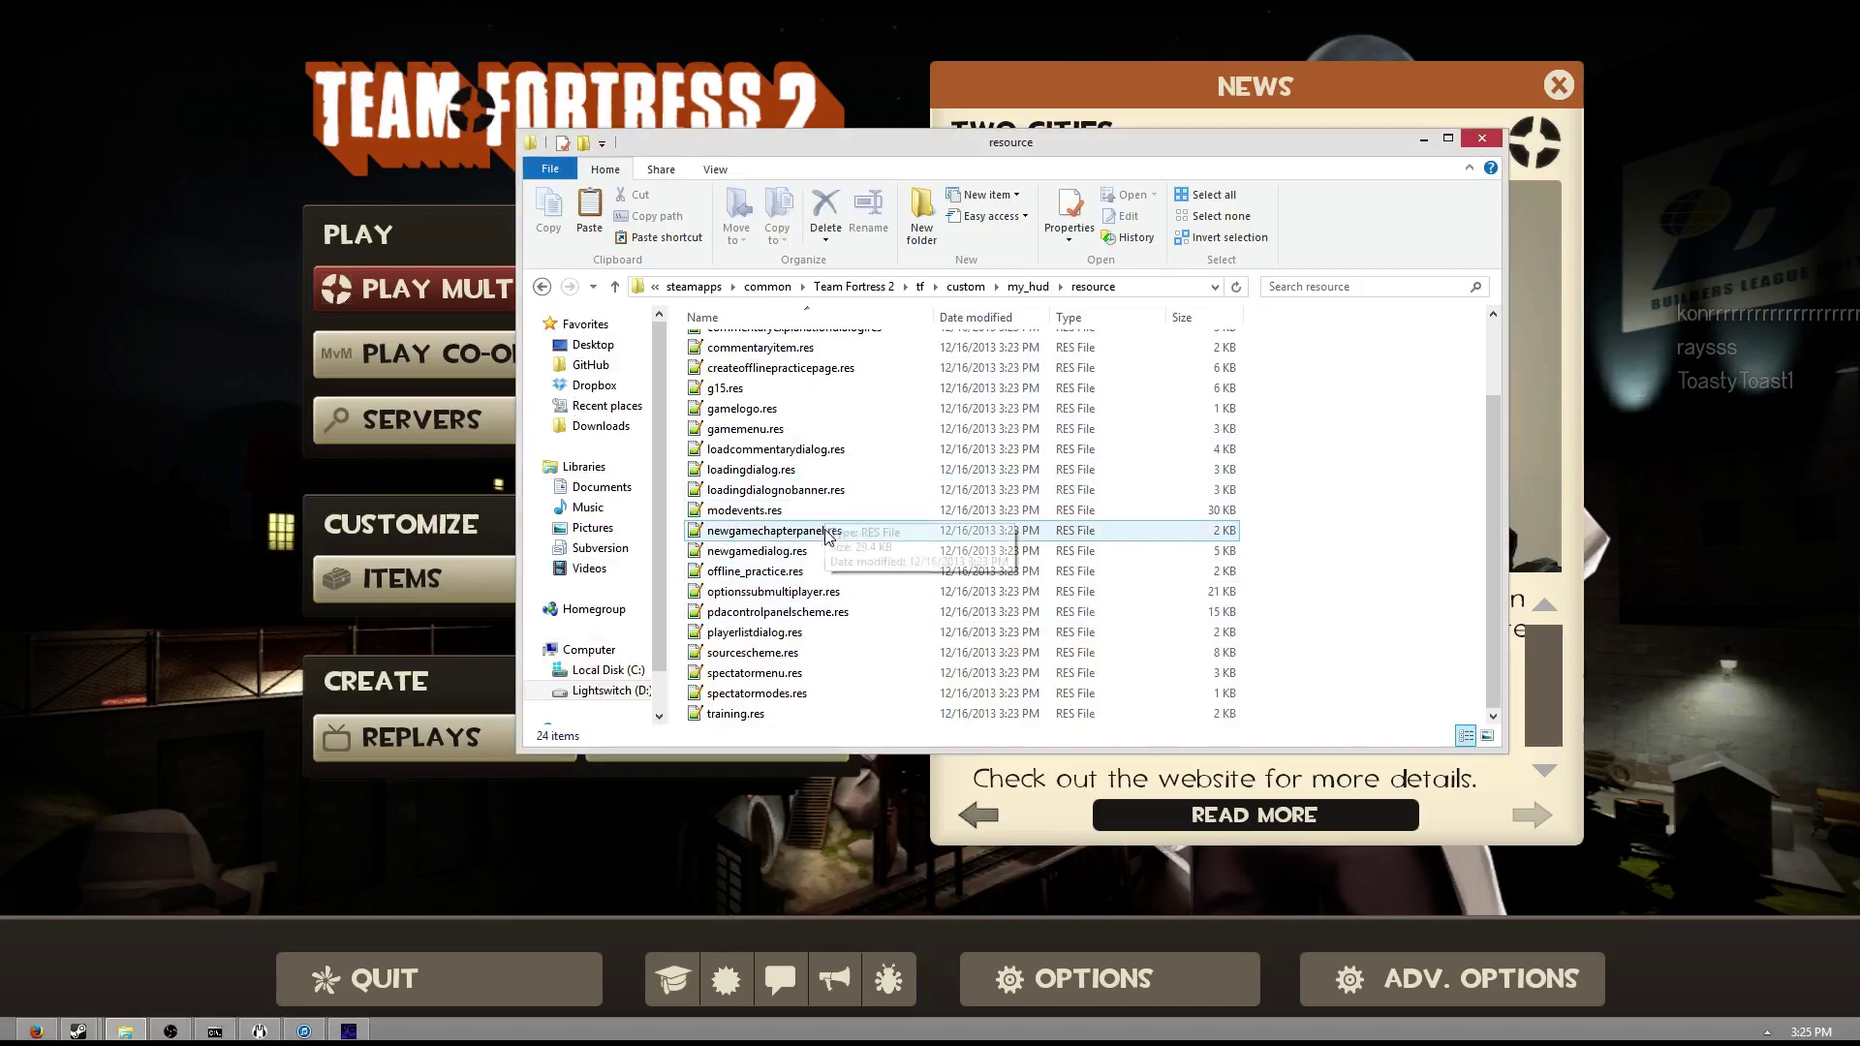
- Load the Badlands map by entering map cp_badlands in the Team Fortress 2 console
click(230, 351)
key(grave)
text(m)
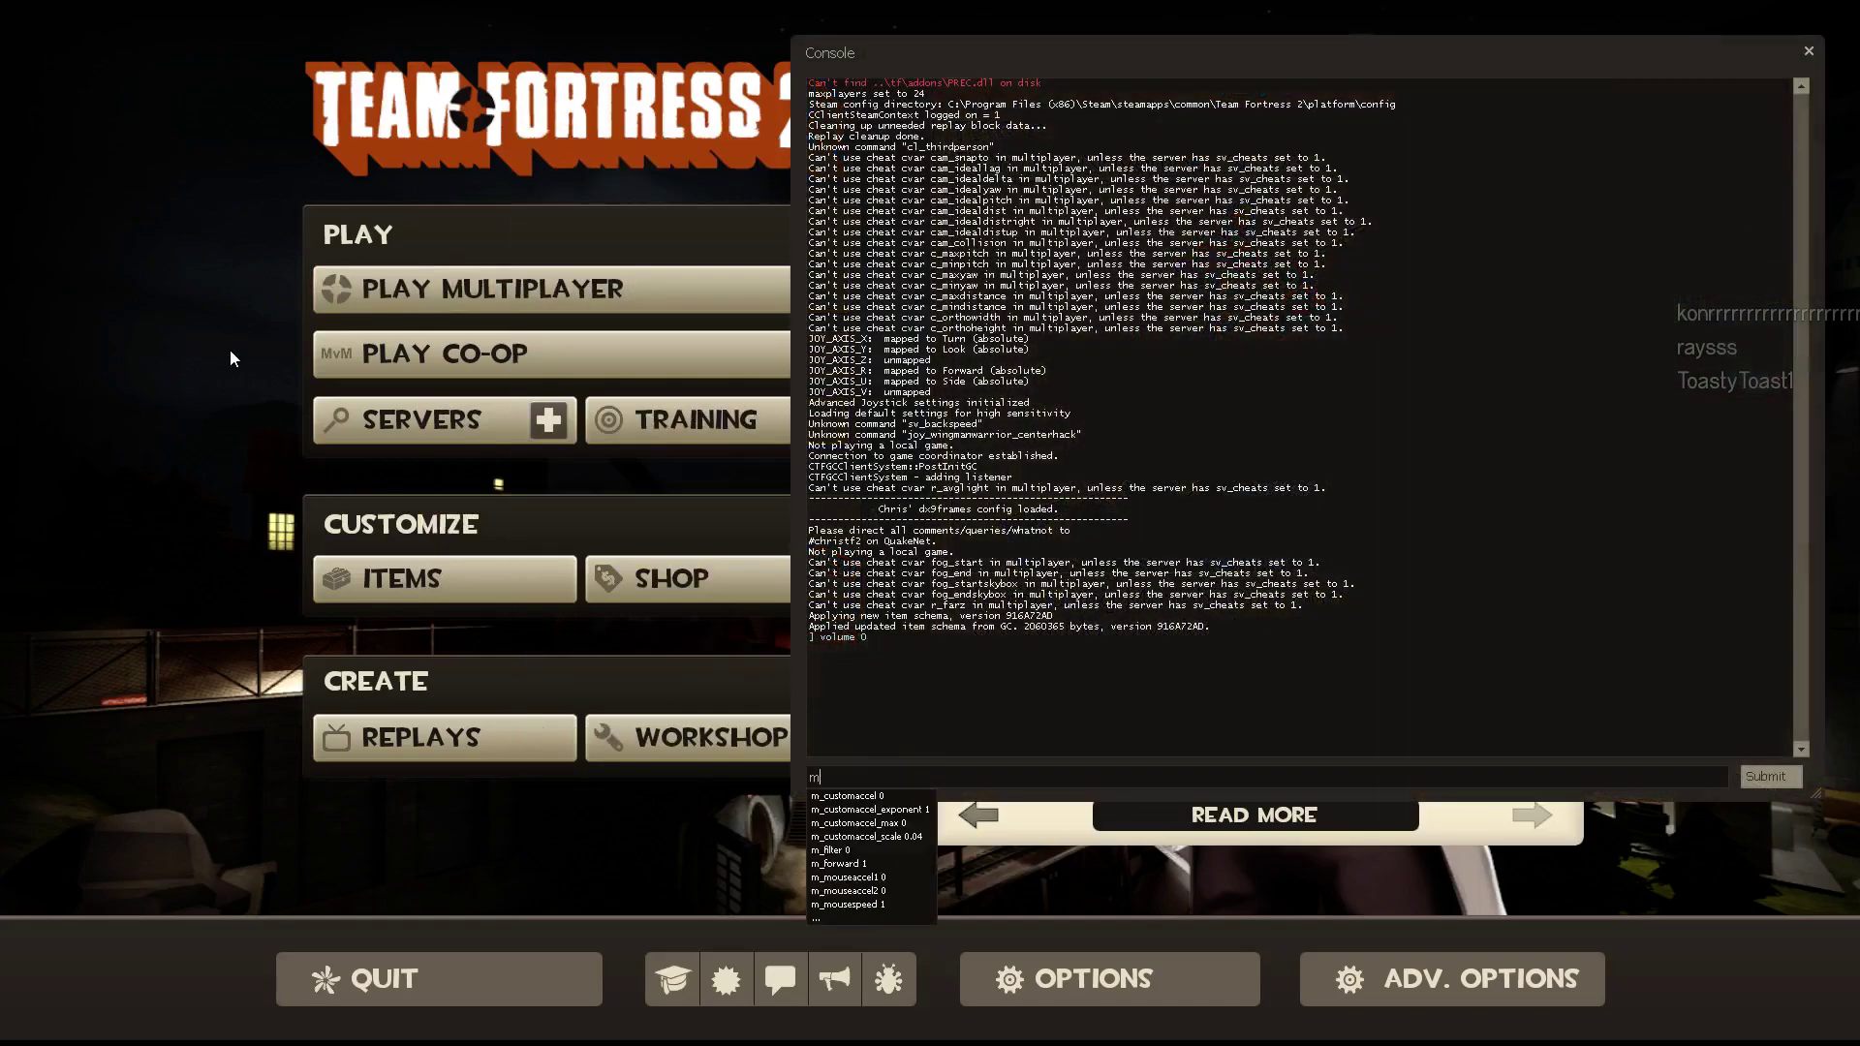
text(ap cp_badlands)
key(Return)
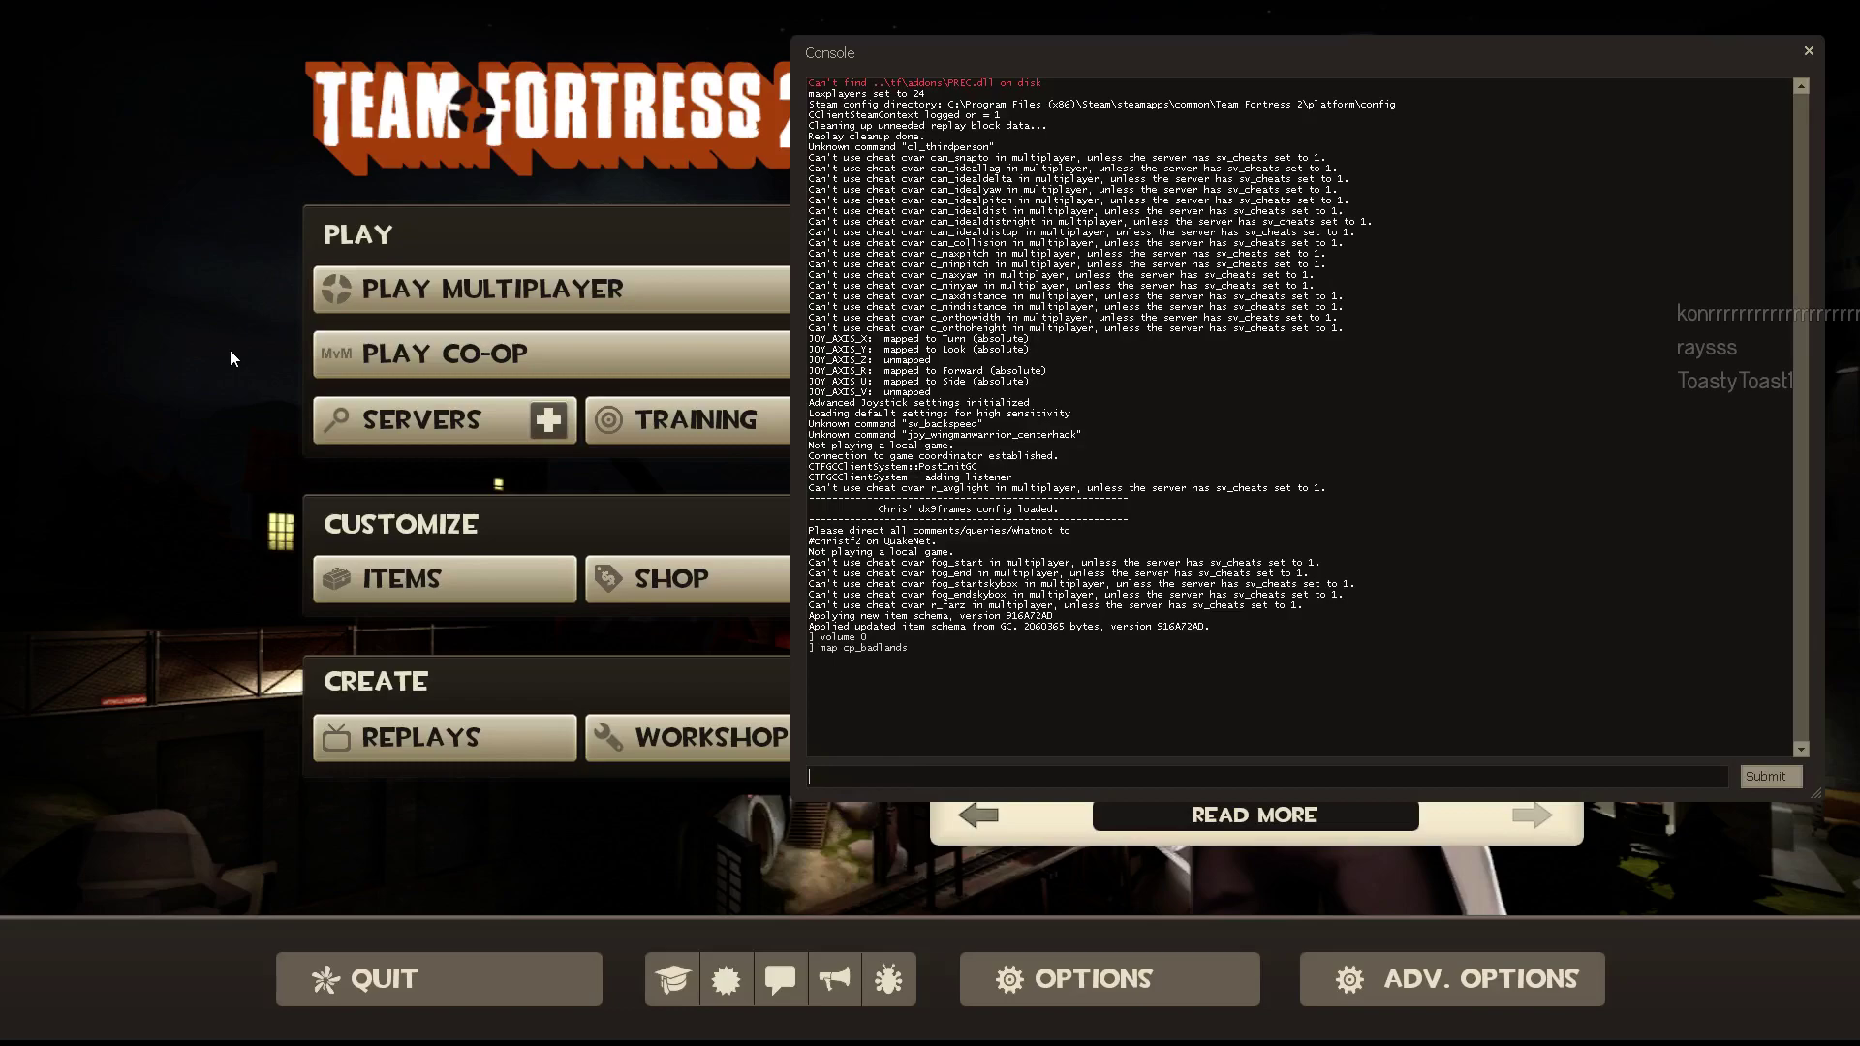
key(alt+Tab)
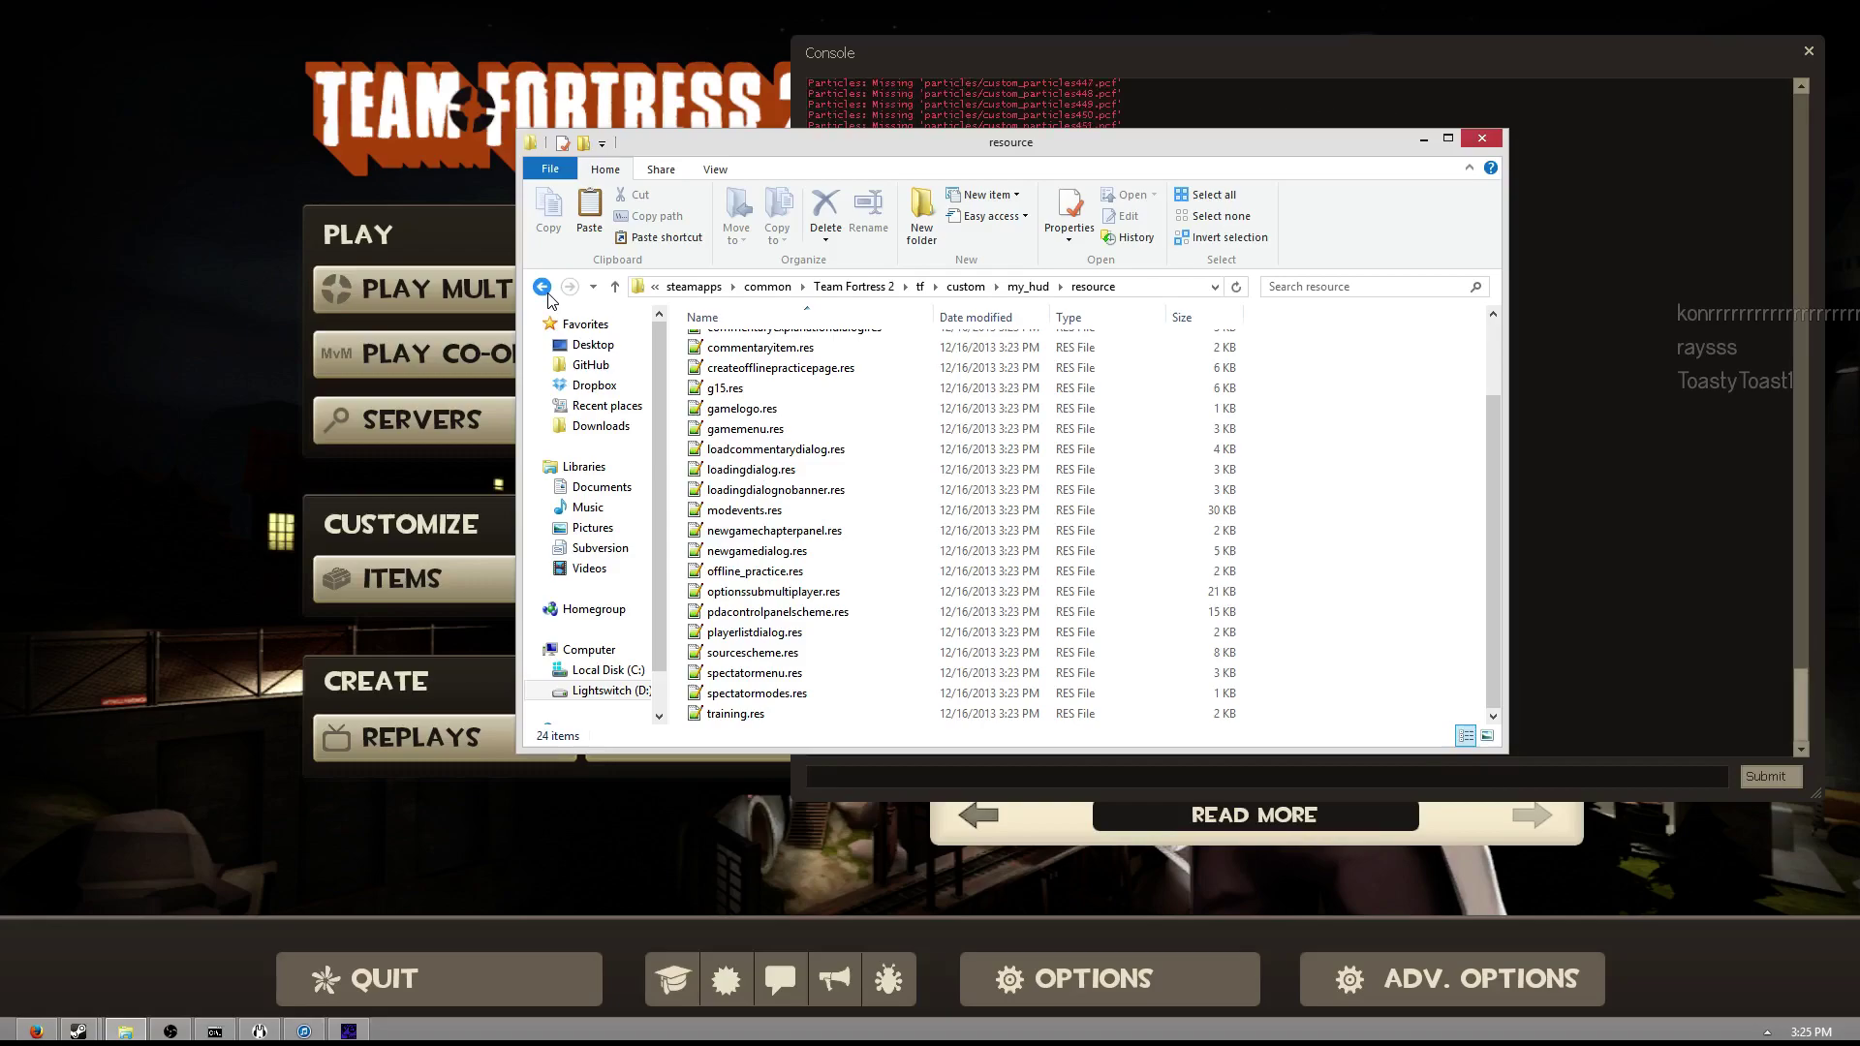
- Go up to my_hud and open its scripts folder
scroll(998, 470, up, 2)
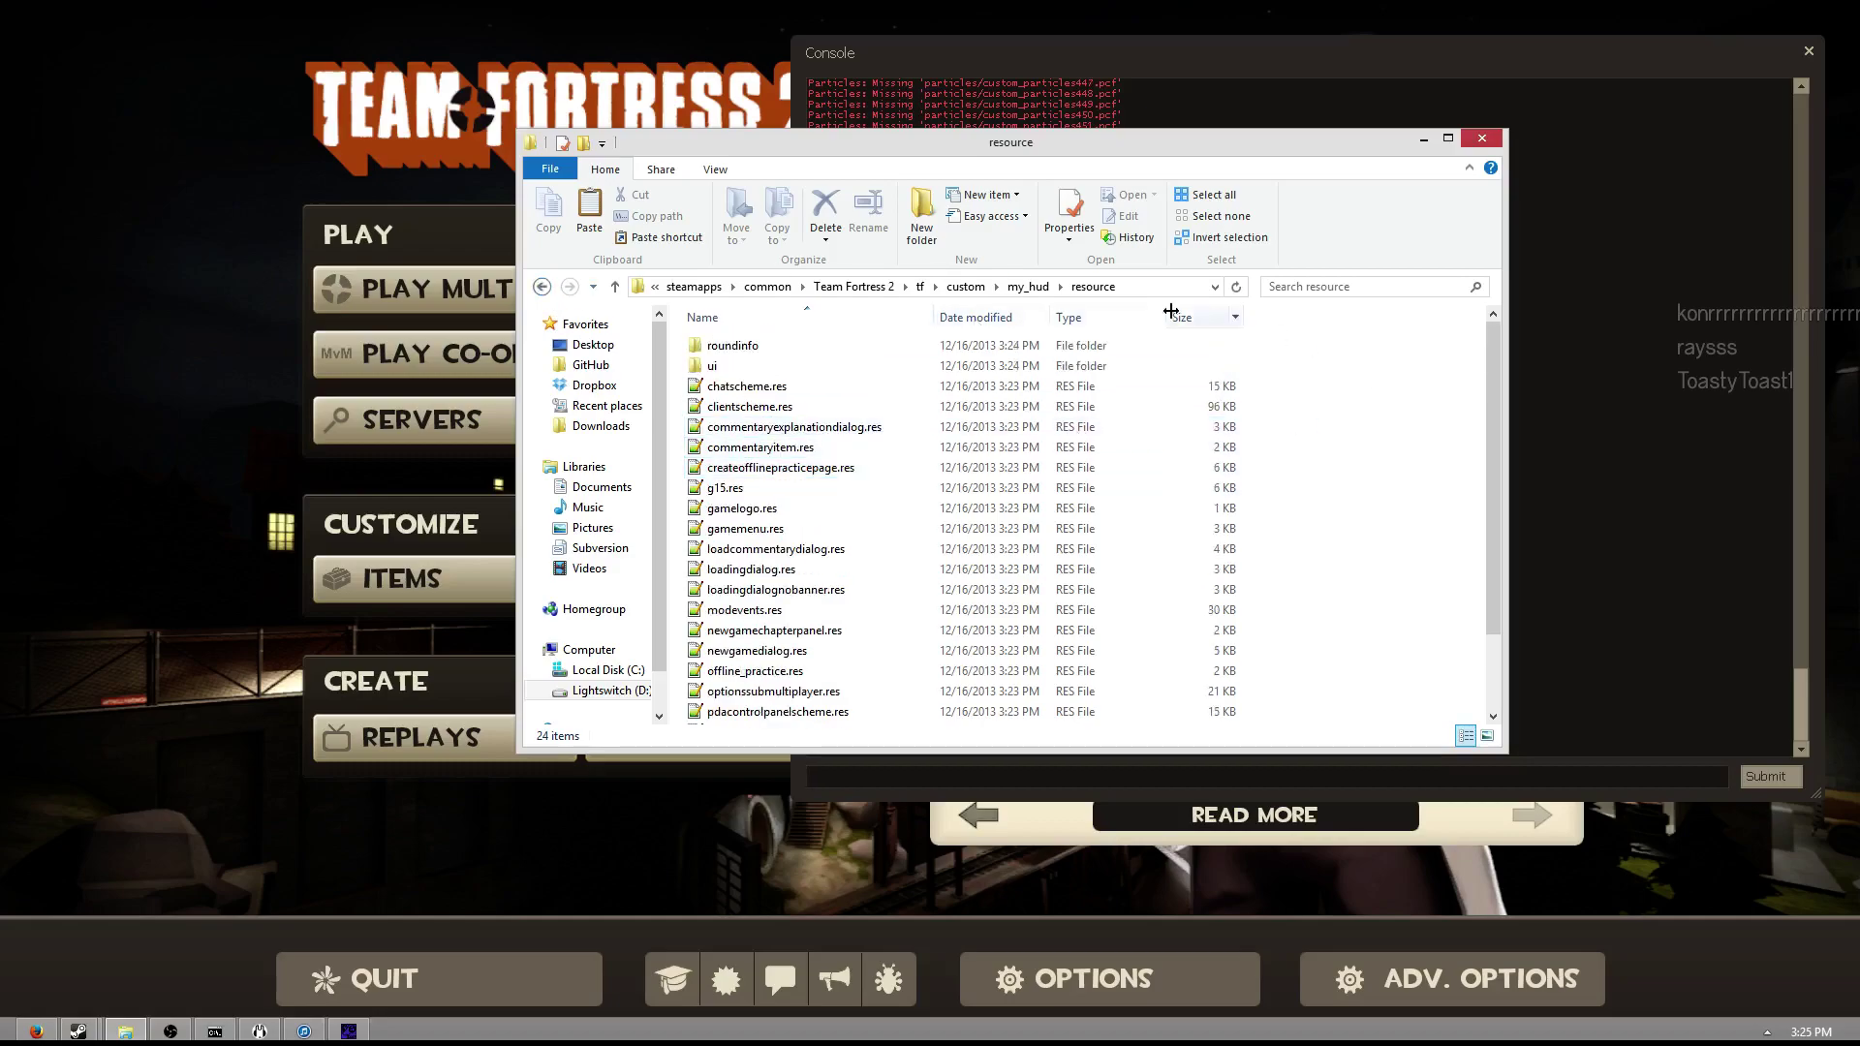
click(1028, 286)
double_click(751, 365)
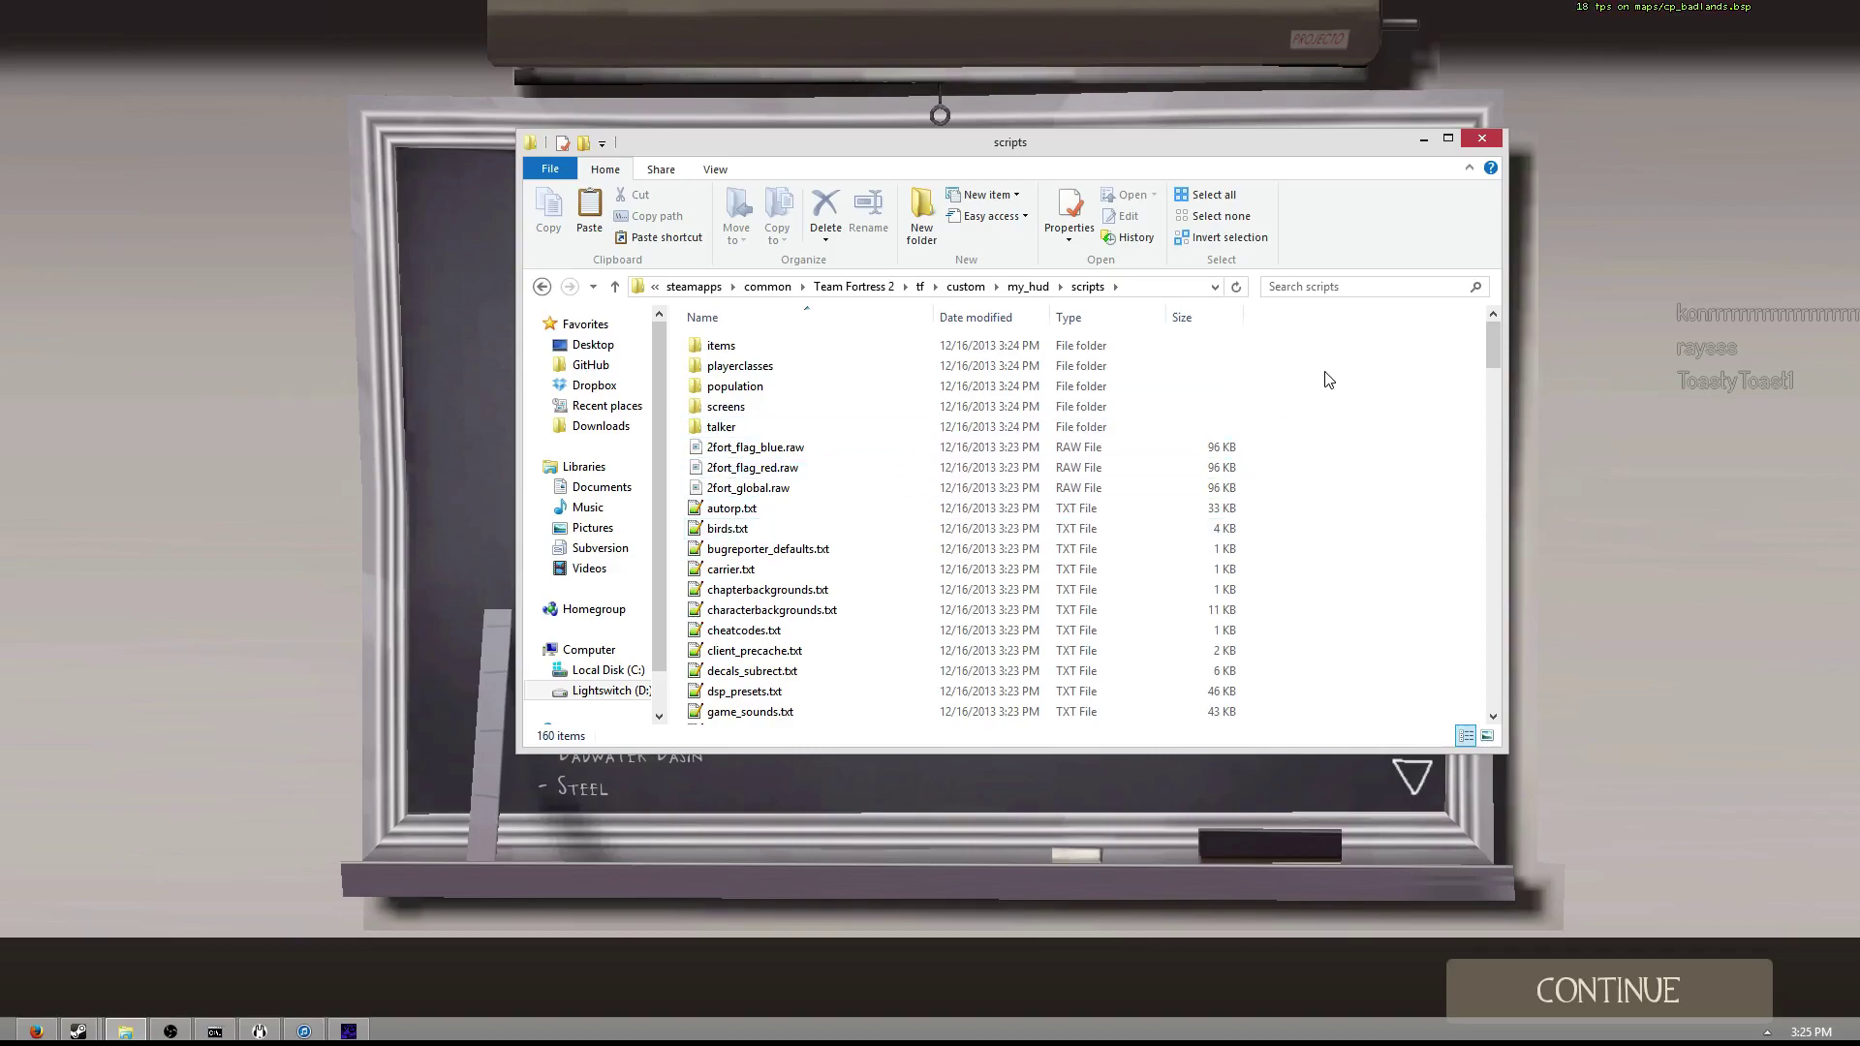
- Hand-pick script files from gamehaptics through the mvm and newbindings files for deletion
scroll(1175, 640, down, 5)
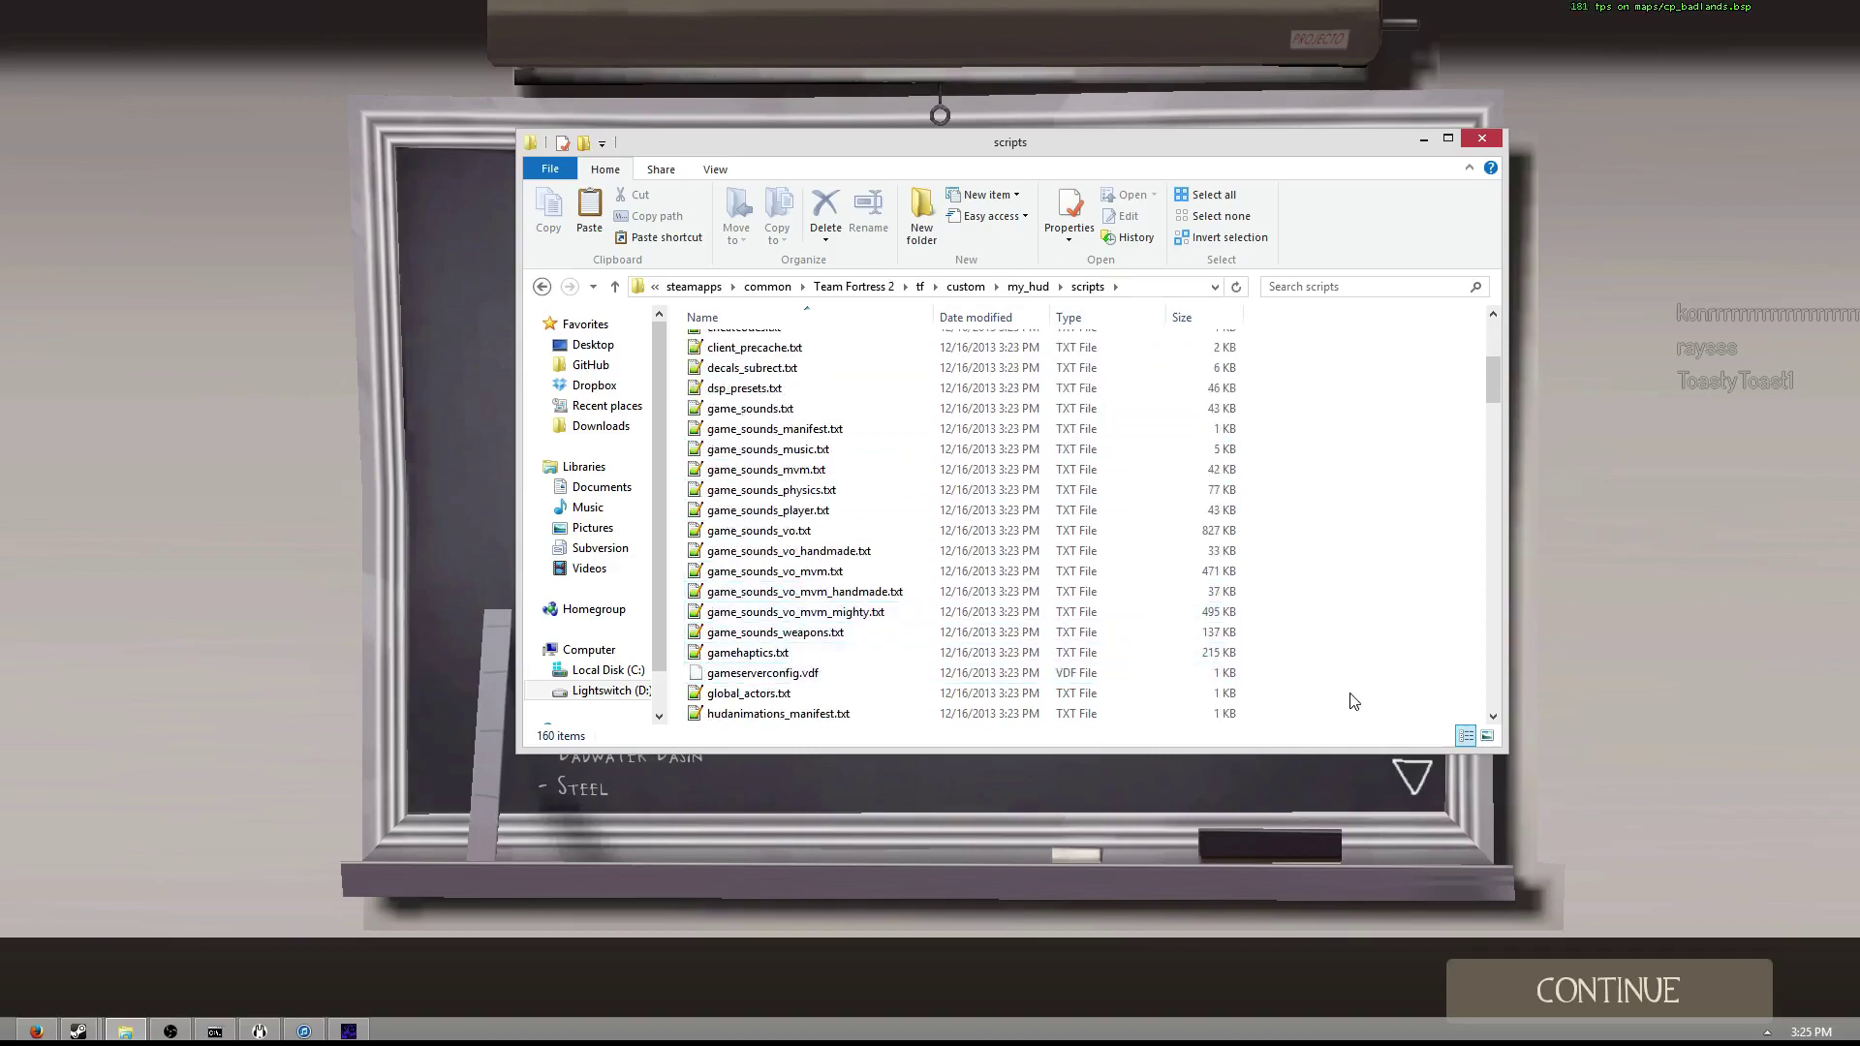
drag(1315, 689, 795, 657)
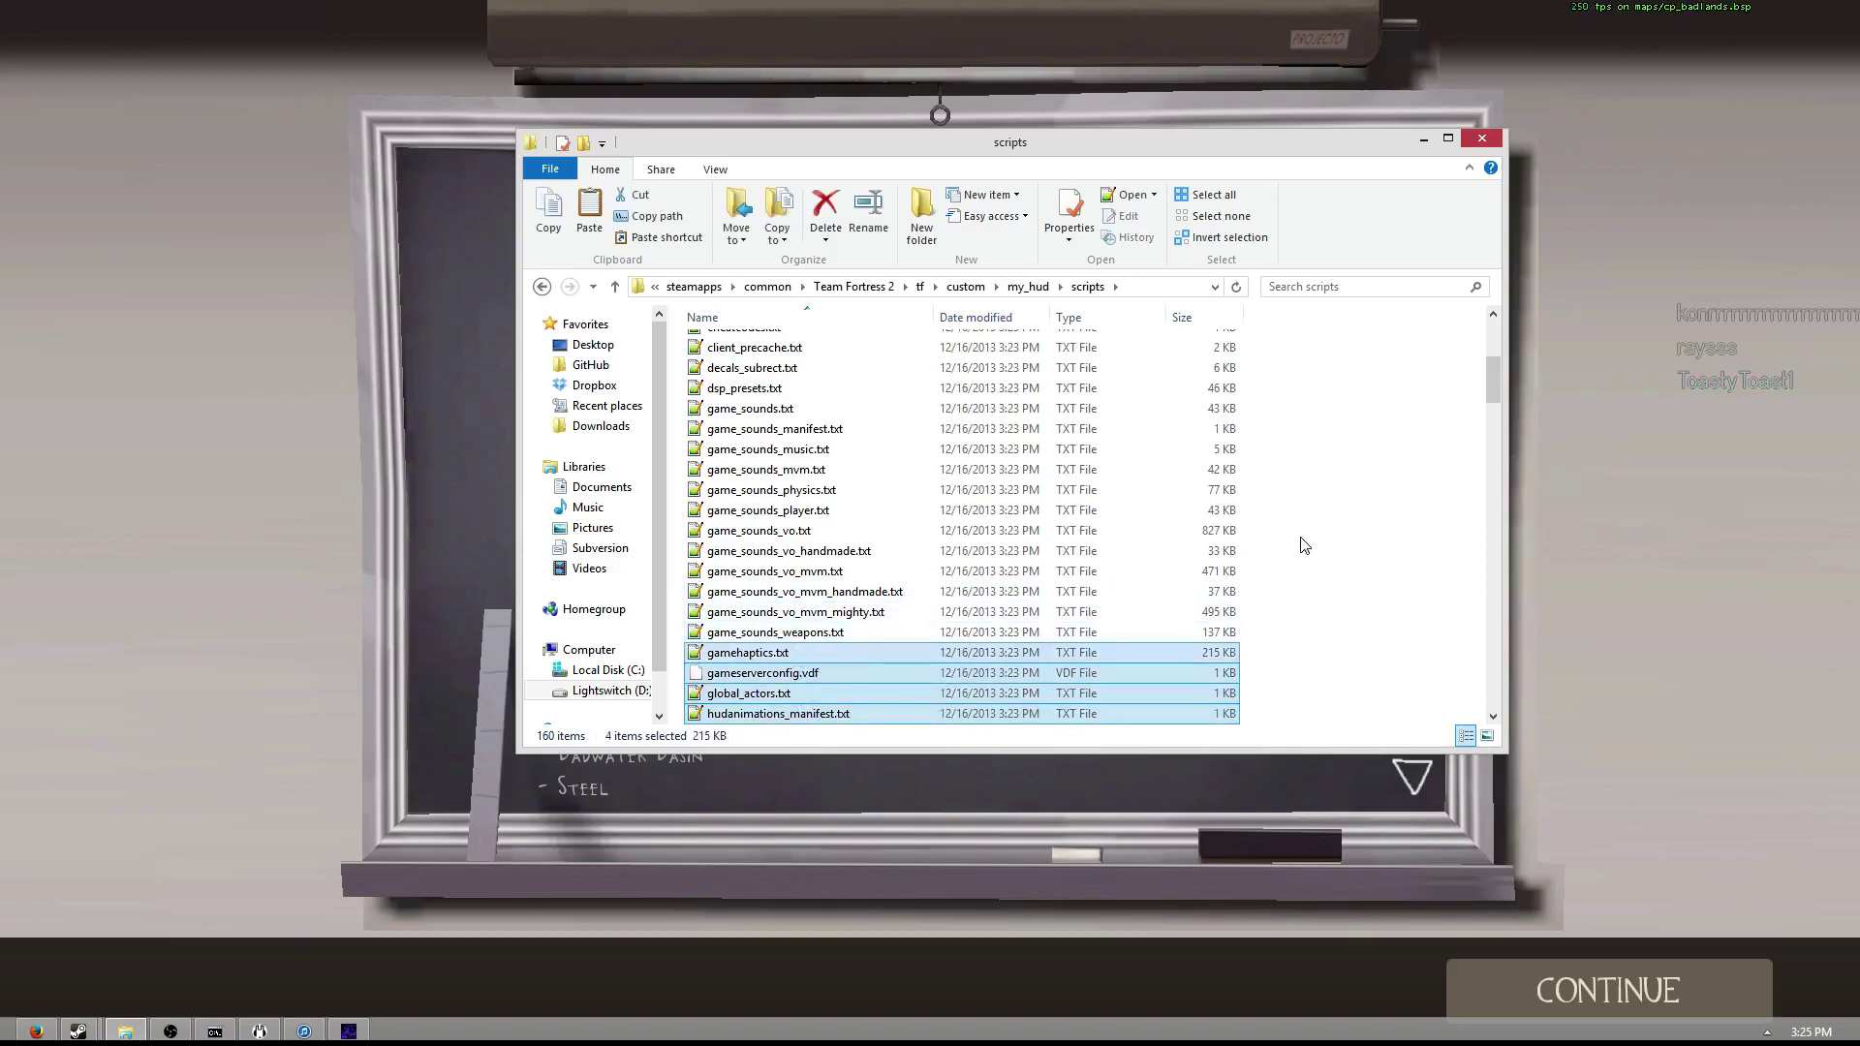
scroll(1291, 585, up, 3)
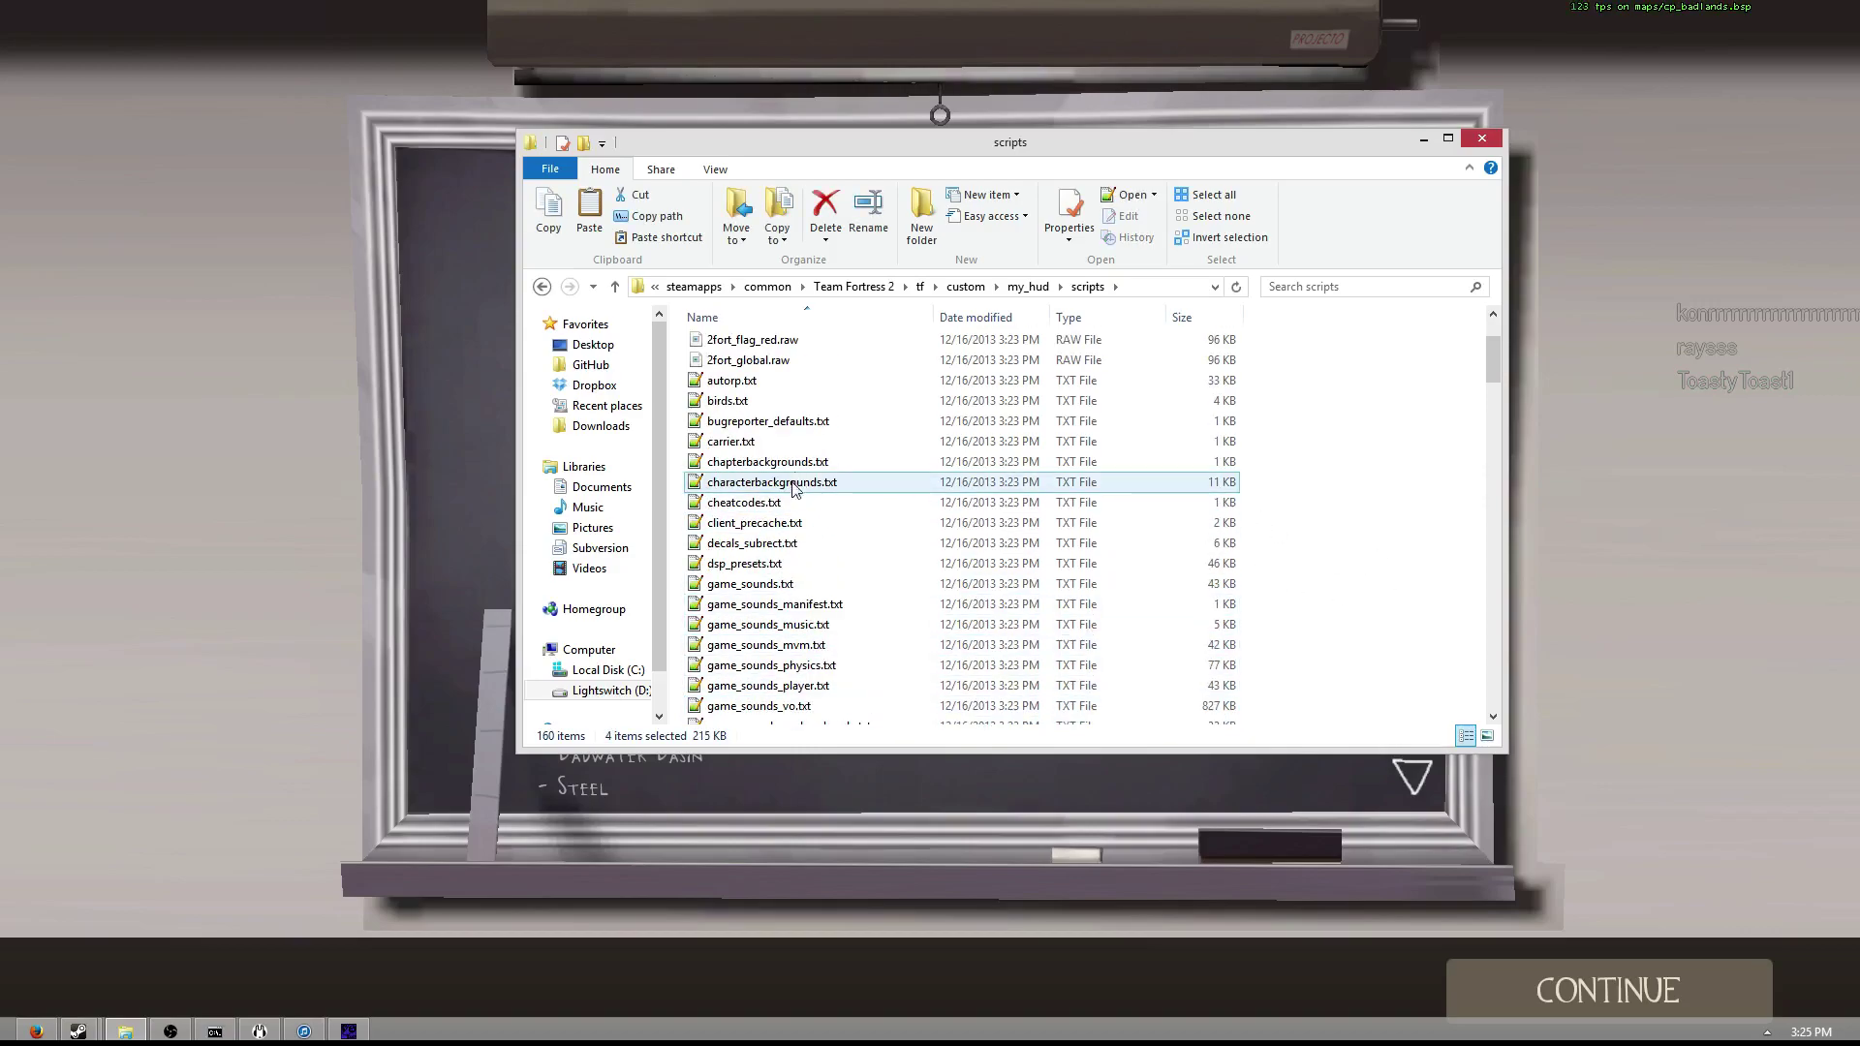
scroll(804, 514, up, 2)
scroll(823, 562, down, 6)
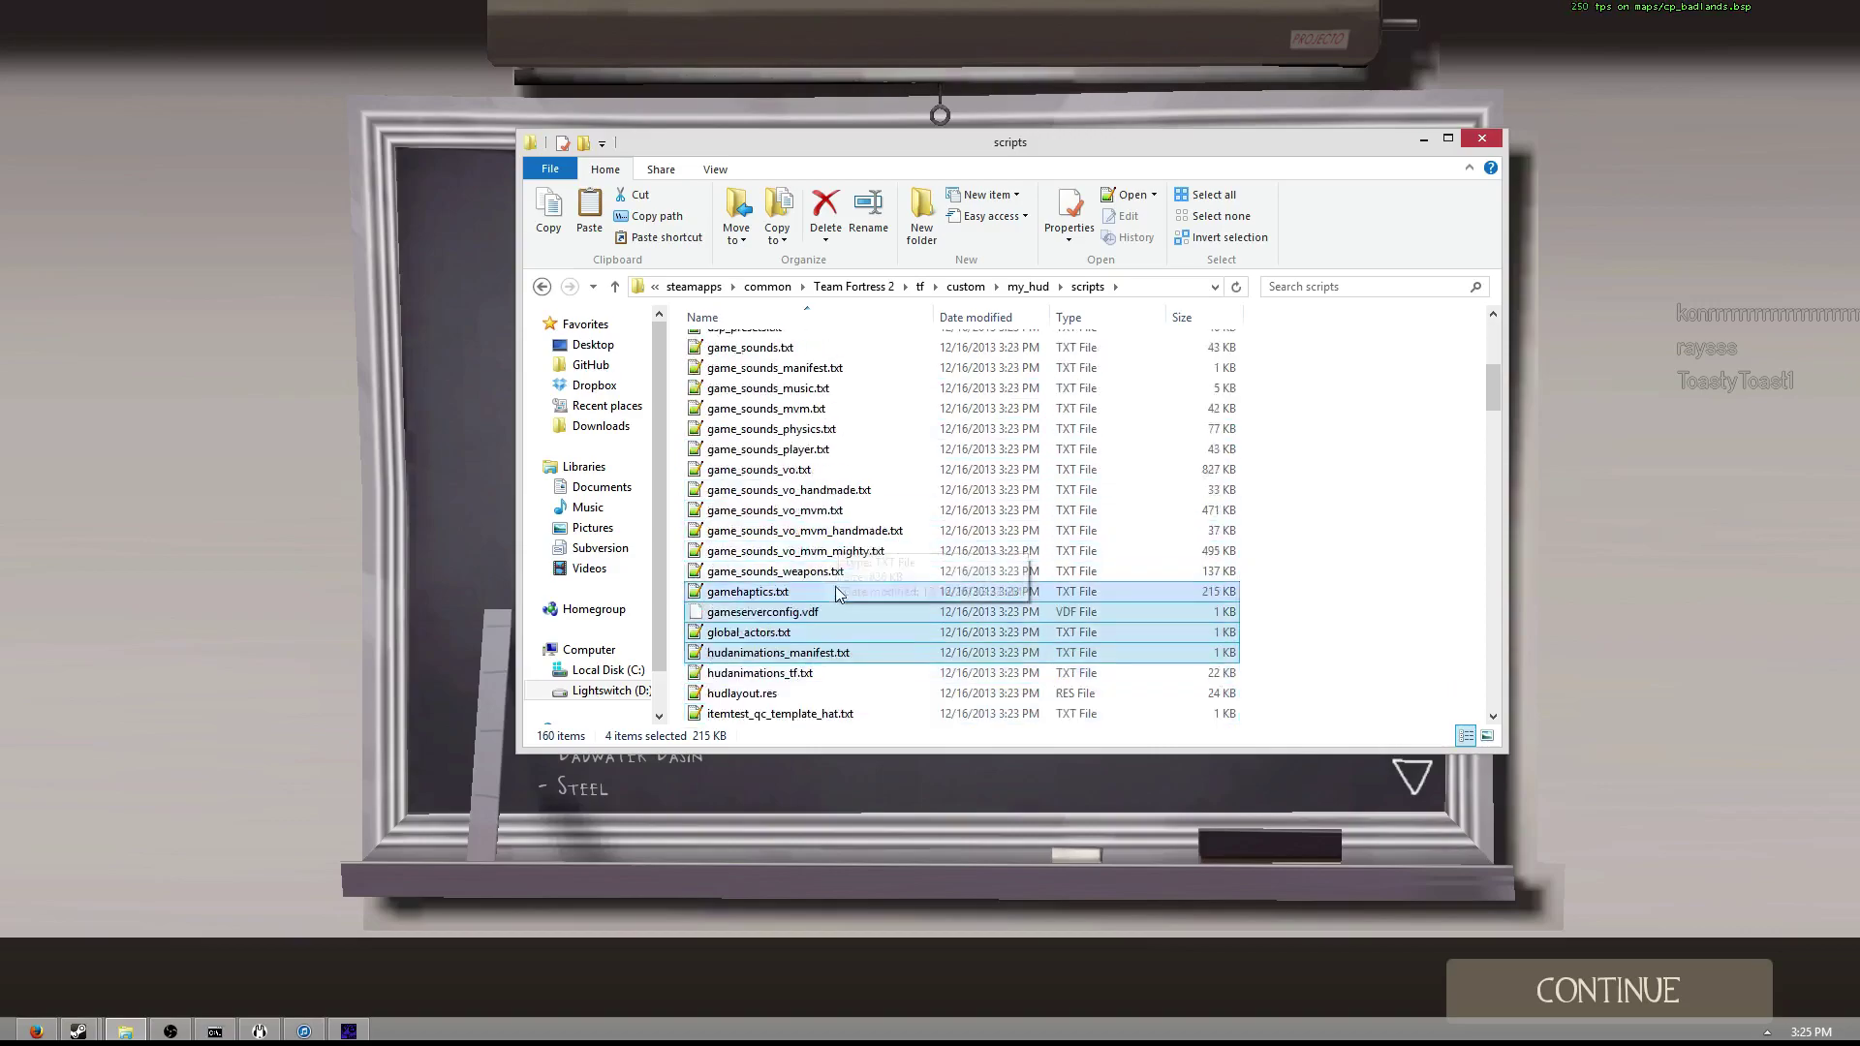
scroll(838, 593, down, 3)
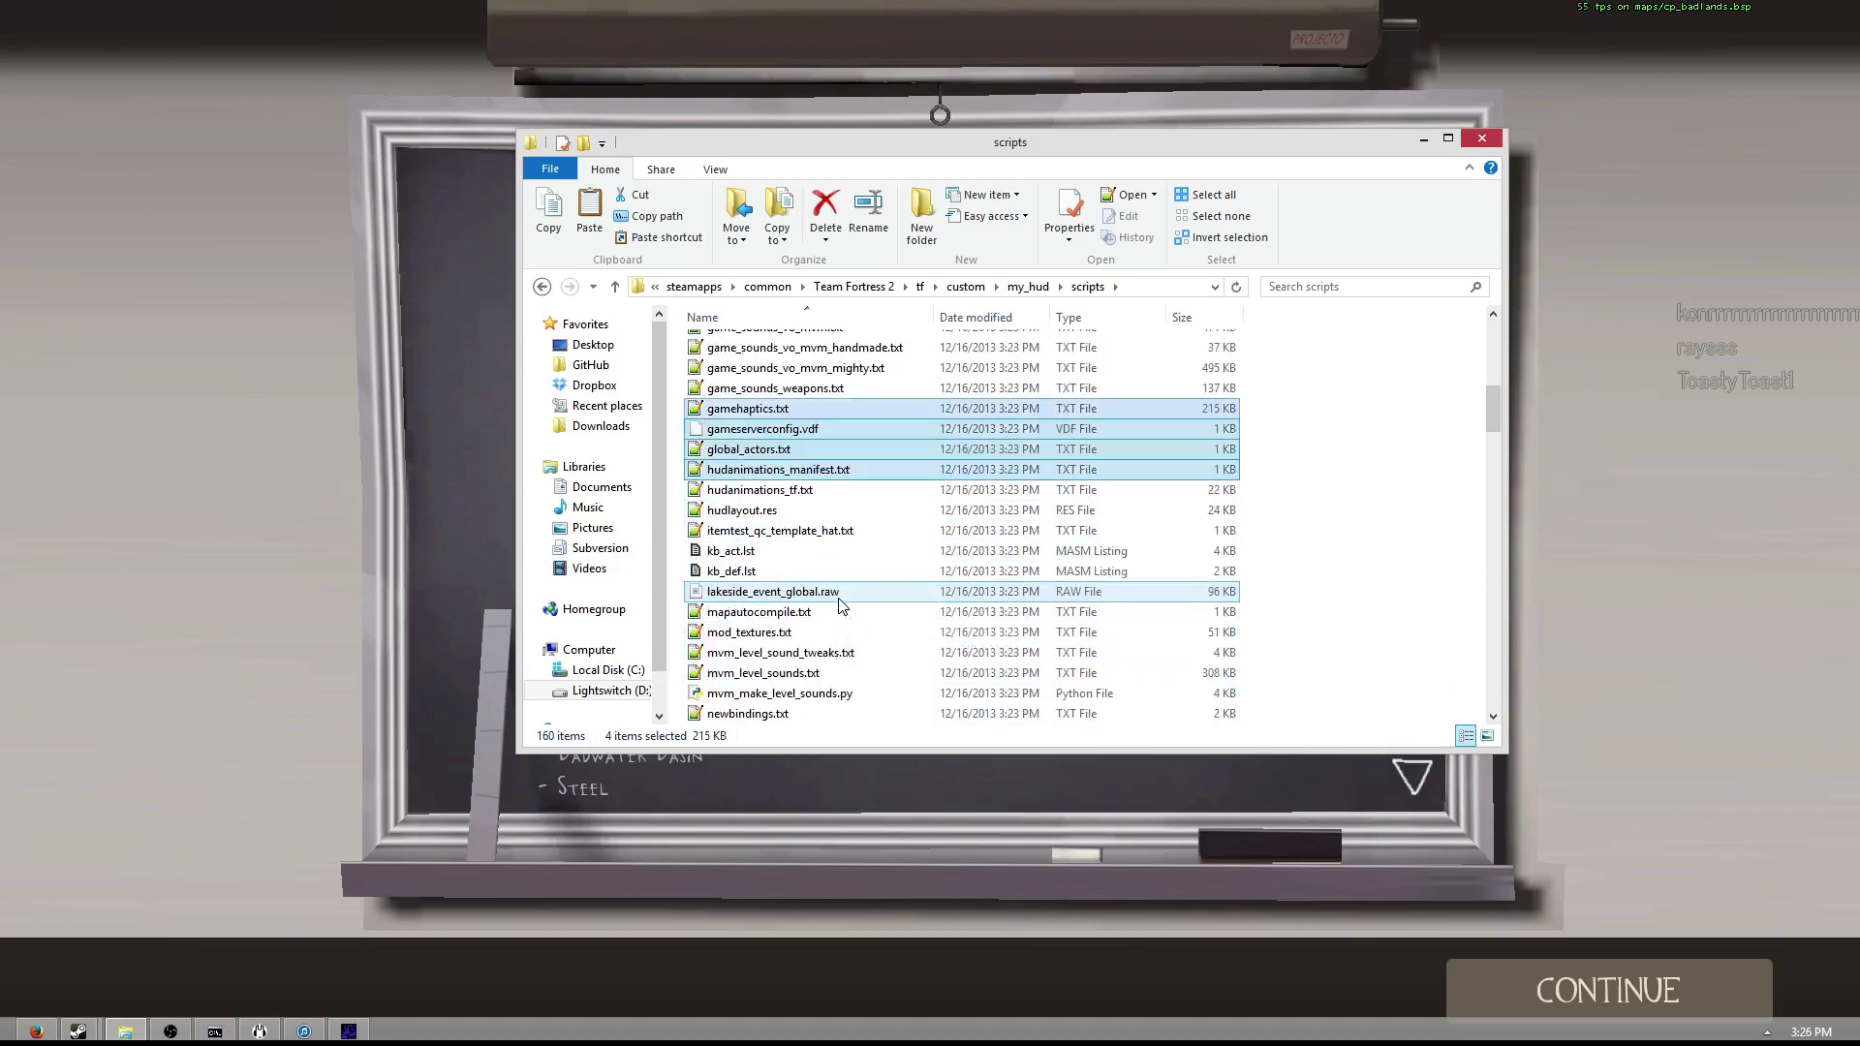
ctrl+click(776, 531)
ctrl+click(765, 552)
ctrl+click(760, 571)
ctrl+click(759, 592)
ctrl+click(758, 612)
ctrl+click(756, 632)
ctrl+click(755, 653)
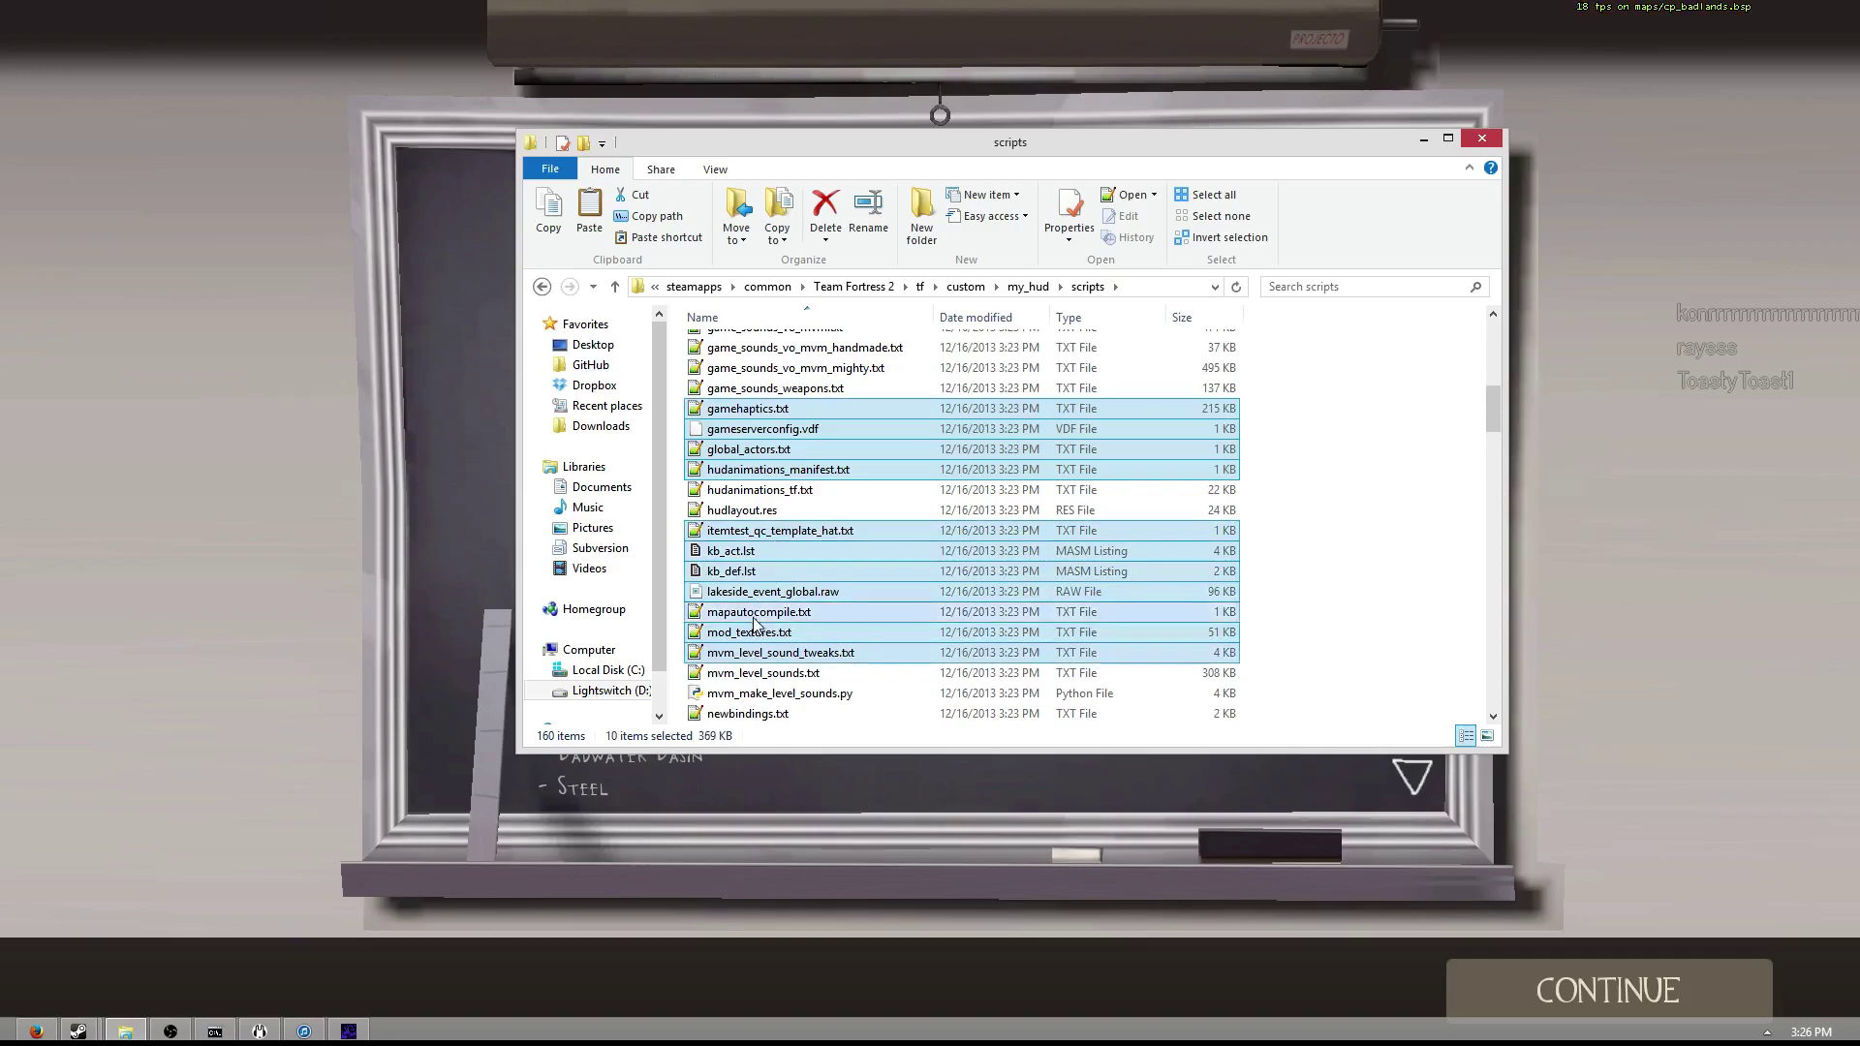
ctrl+click(760, 673)
ctrl+click(763, 693)
ctrl+click(765, 714)
- Select all scripts except hudanimations_tf.txt and hudlayout.res, and delete the 158 files to the Recycle Bin
scroll(823, 714, down, 3)
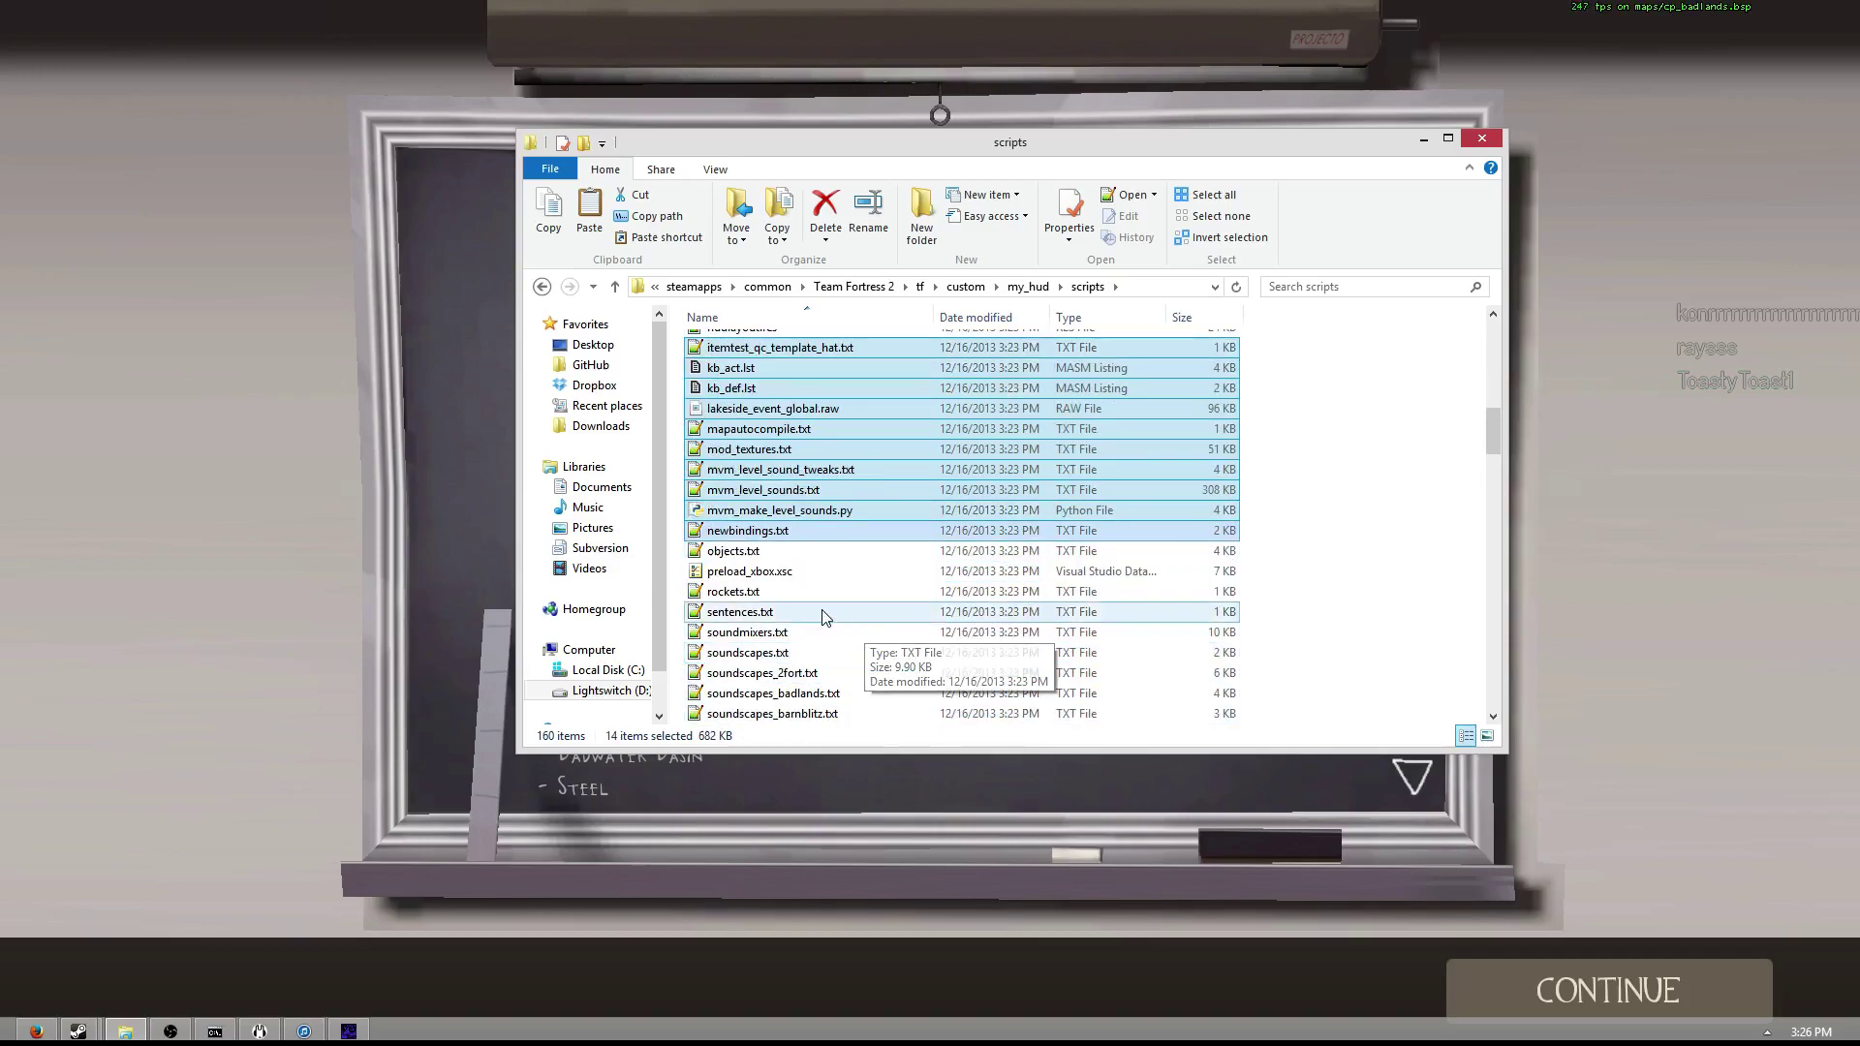
click(1153, 623)
scroll(1196, 640, down, 9)
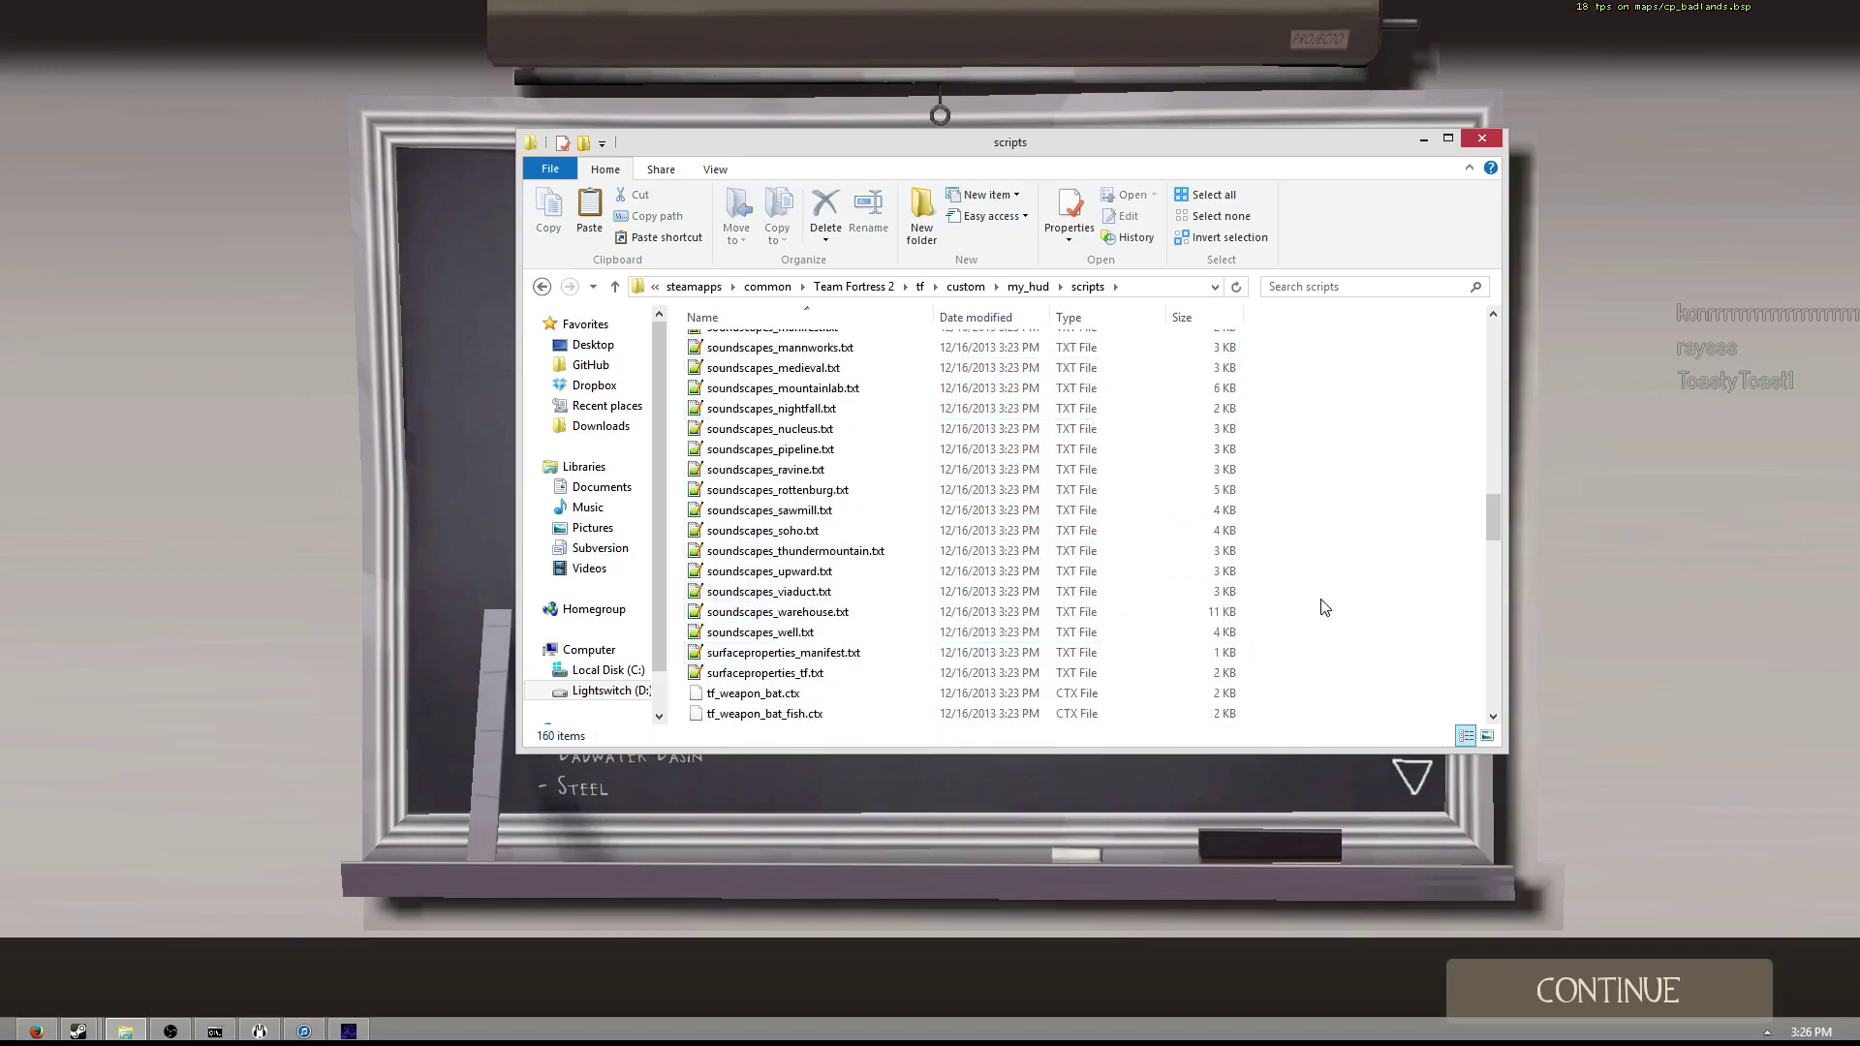
scroll(1356, 658, down, 18)
key(ctrl+a)
scroll(1371, 663, up, 20)
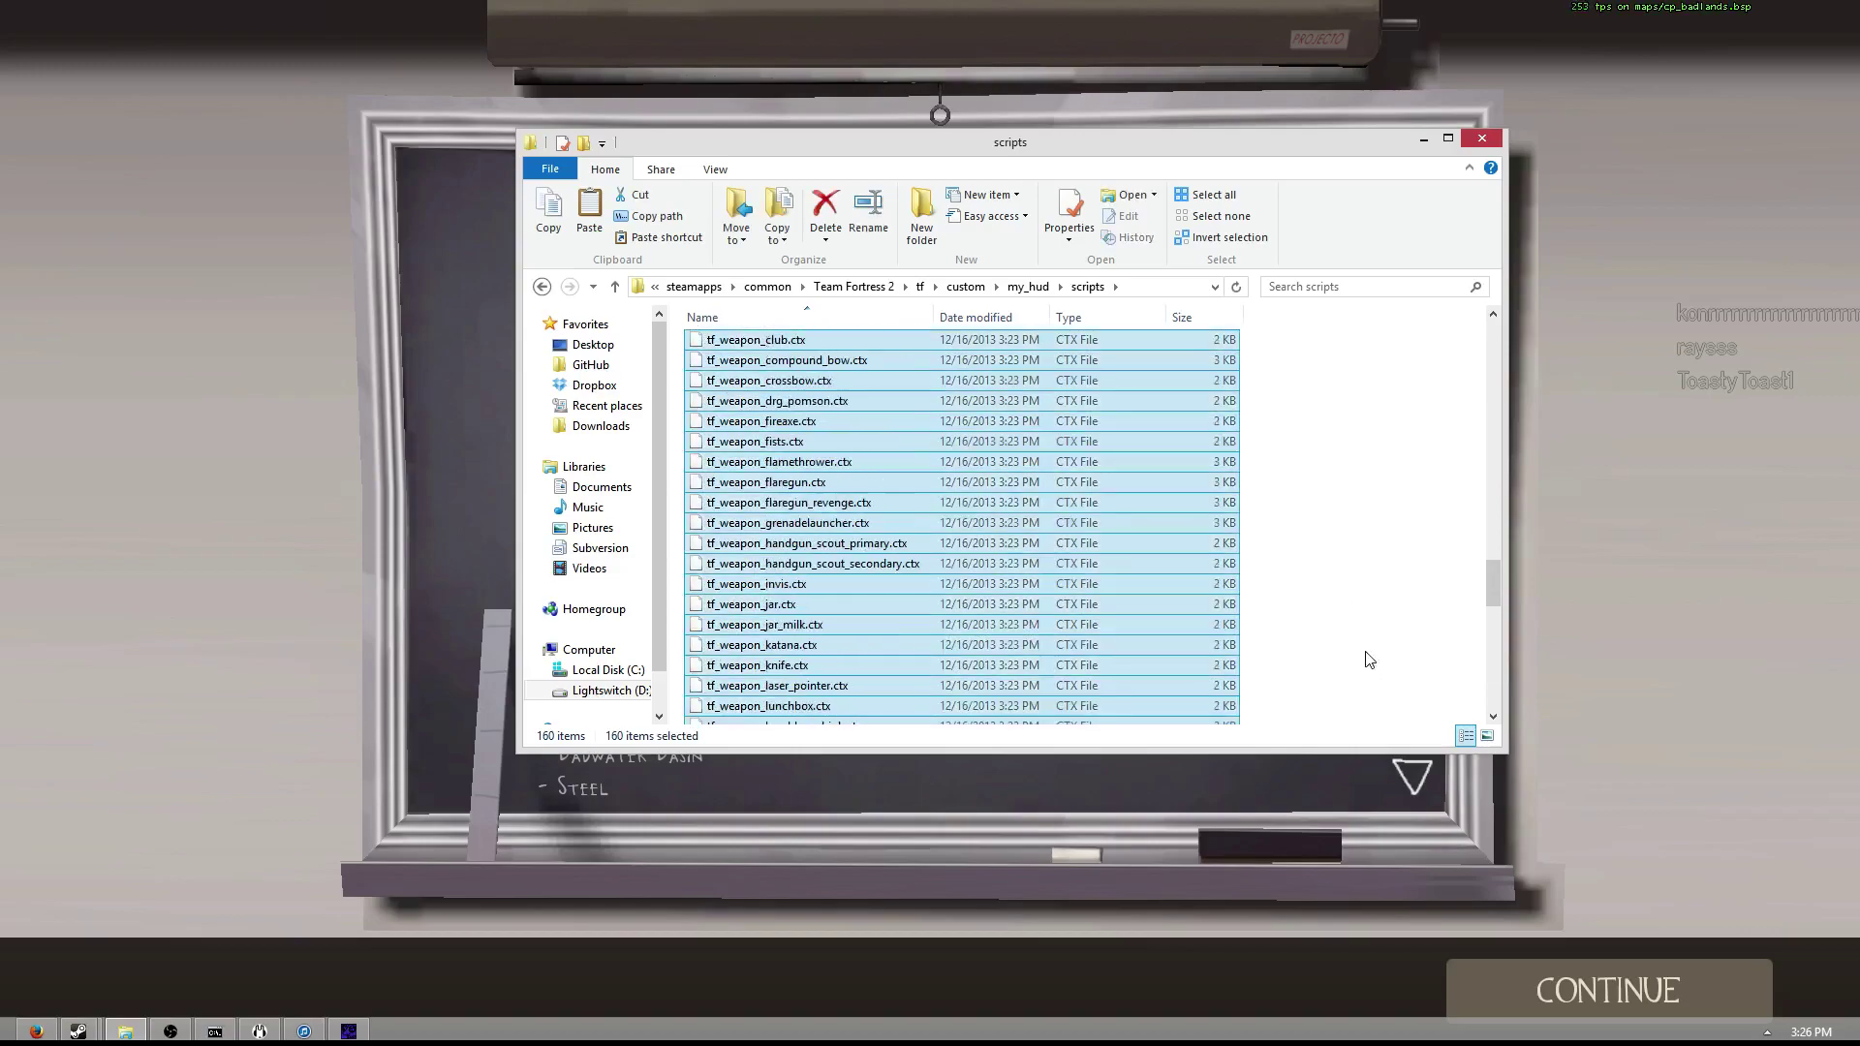
scroll(1356, 653, up, 12)
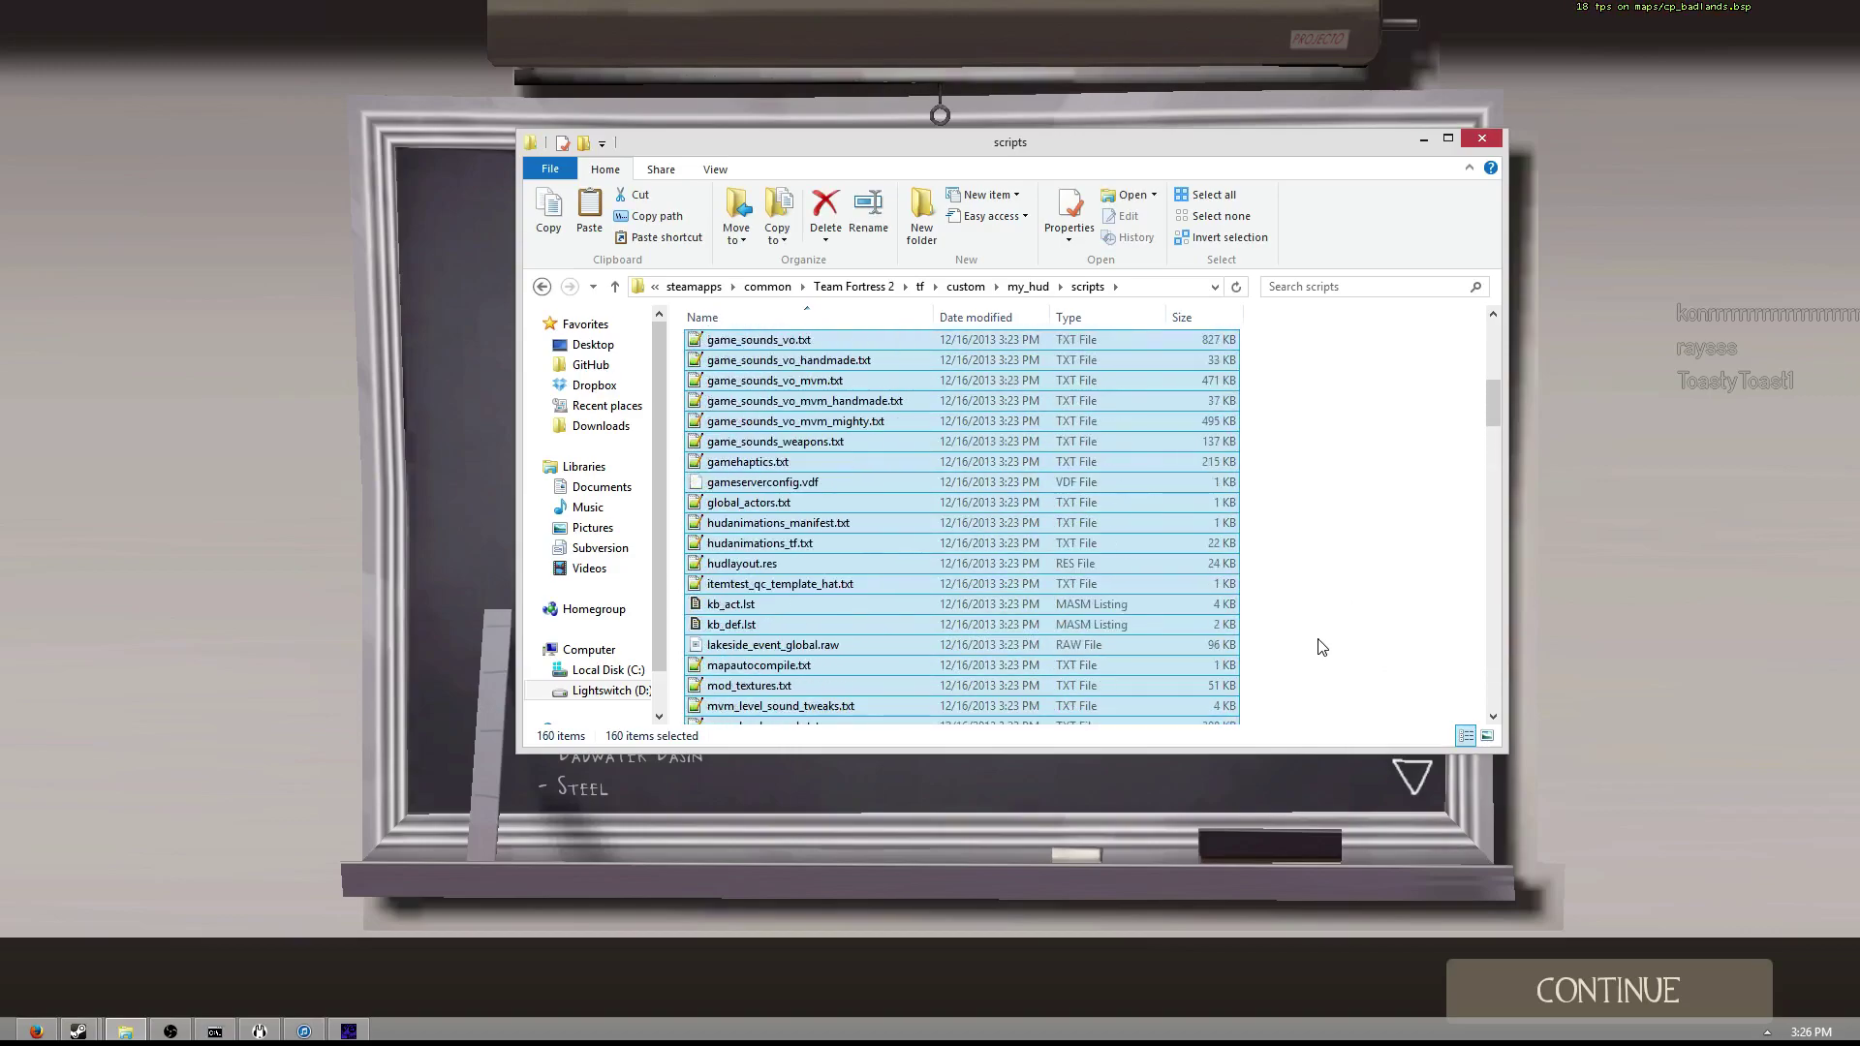
ctrl+click(775, 542)
ctrl+click(756, 563)
key(Delete)
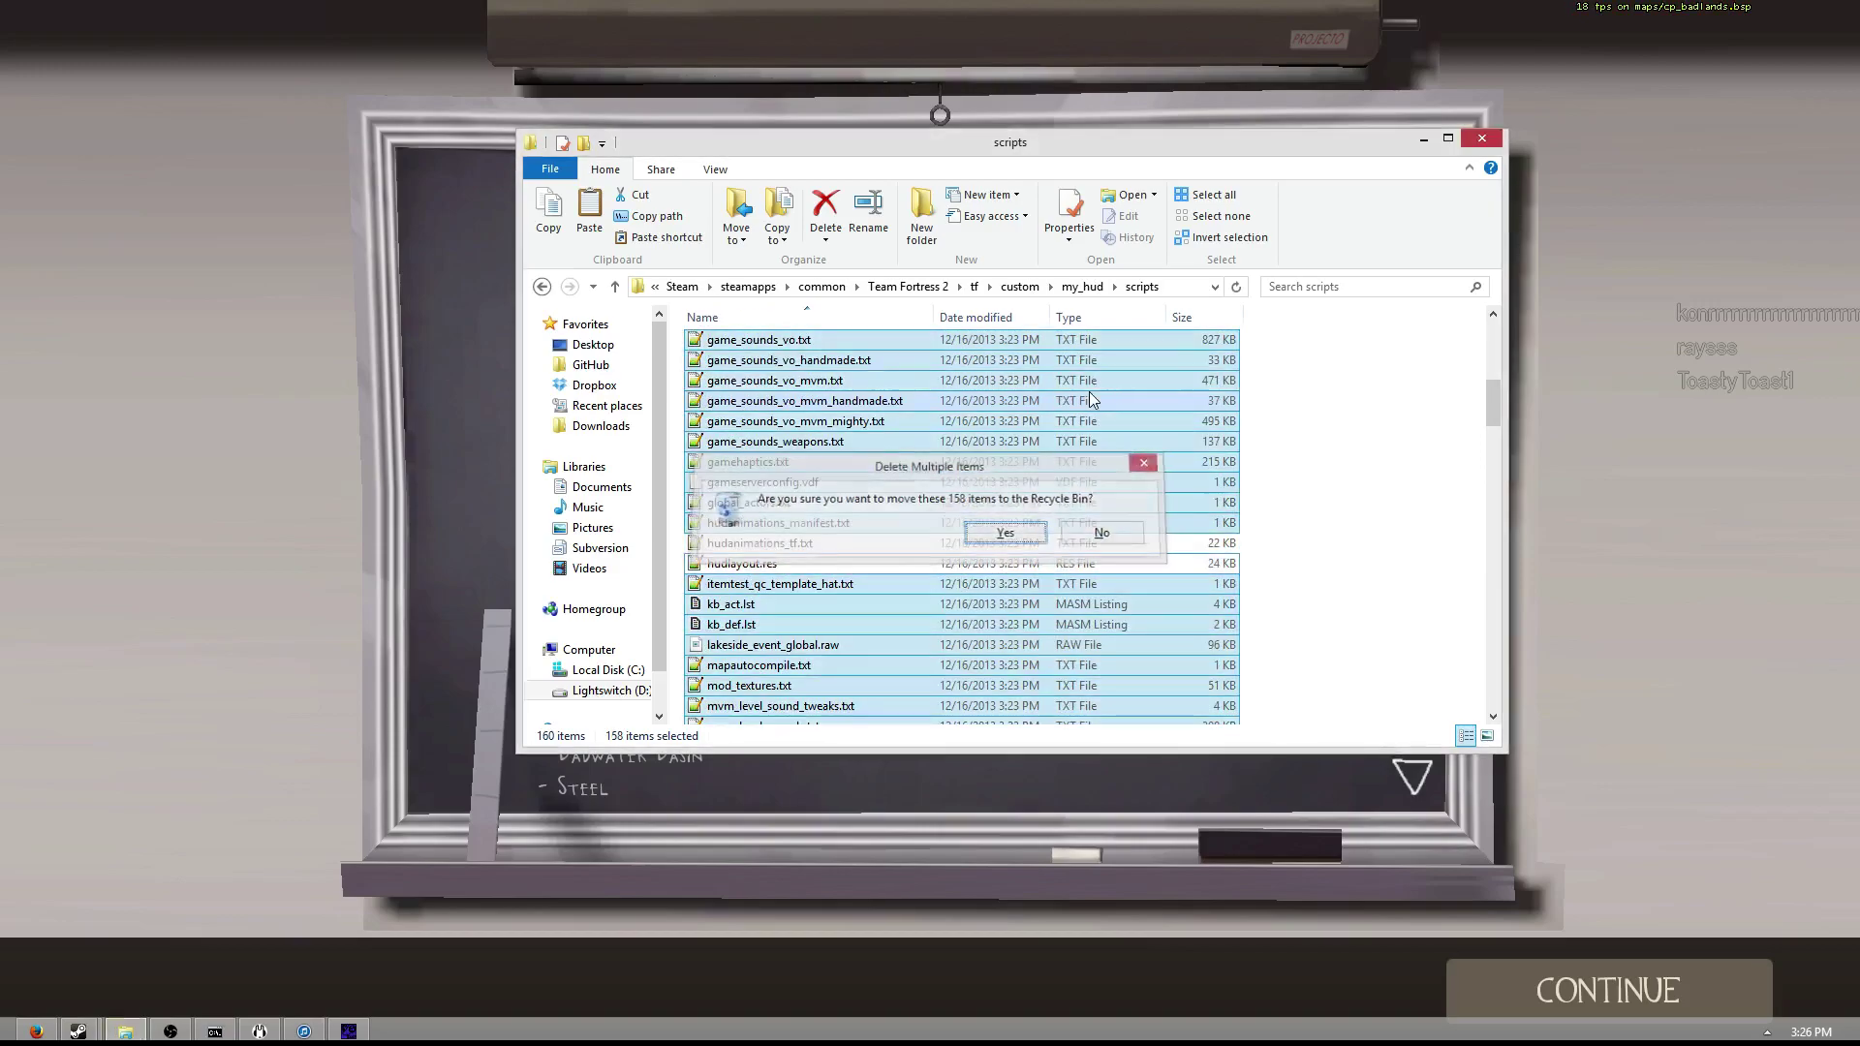
key(Return)
- Continue past the Badlands briefing, join BLU as Scout, and dismiss the HUD 3D character prompt
key(alt+Tab)
key(Return)
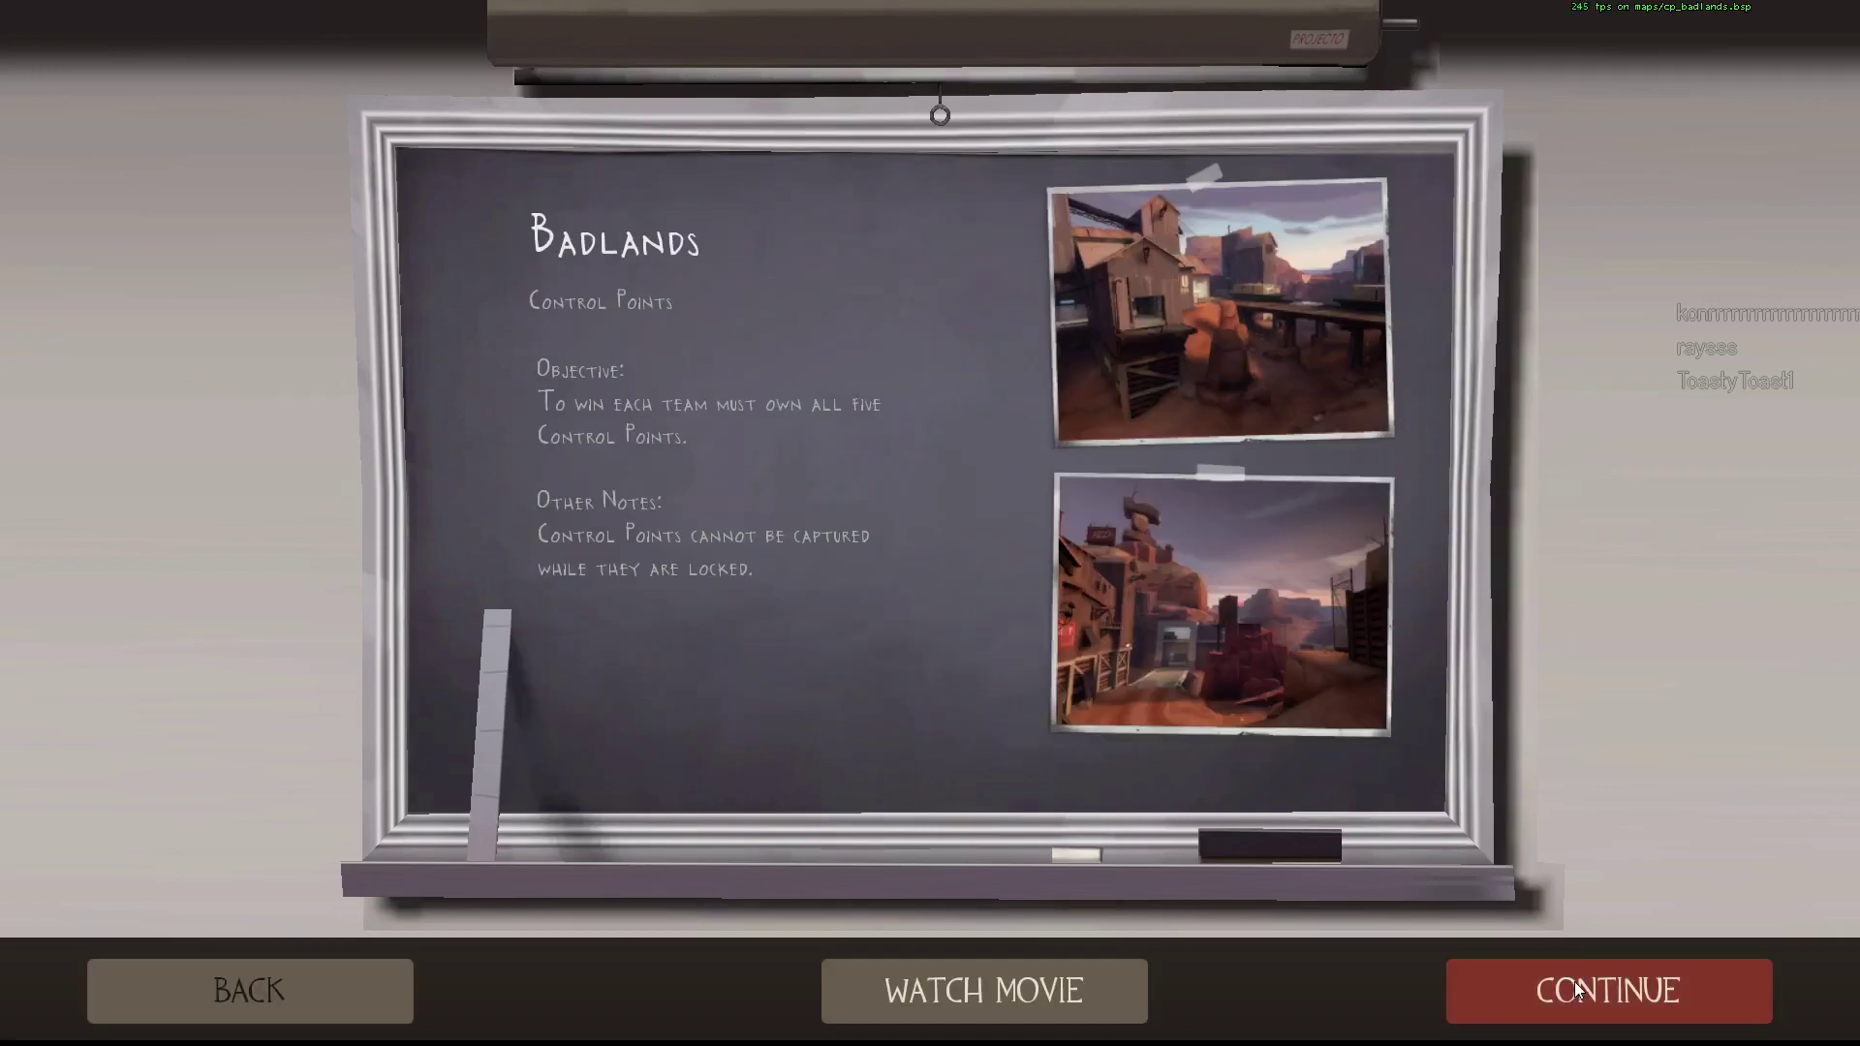
key(Return)
click(893, 536)
key(1)
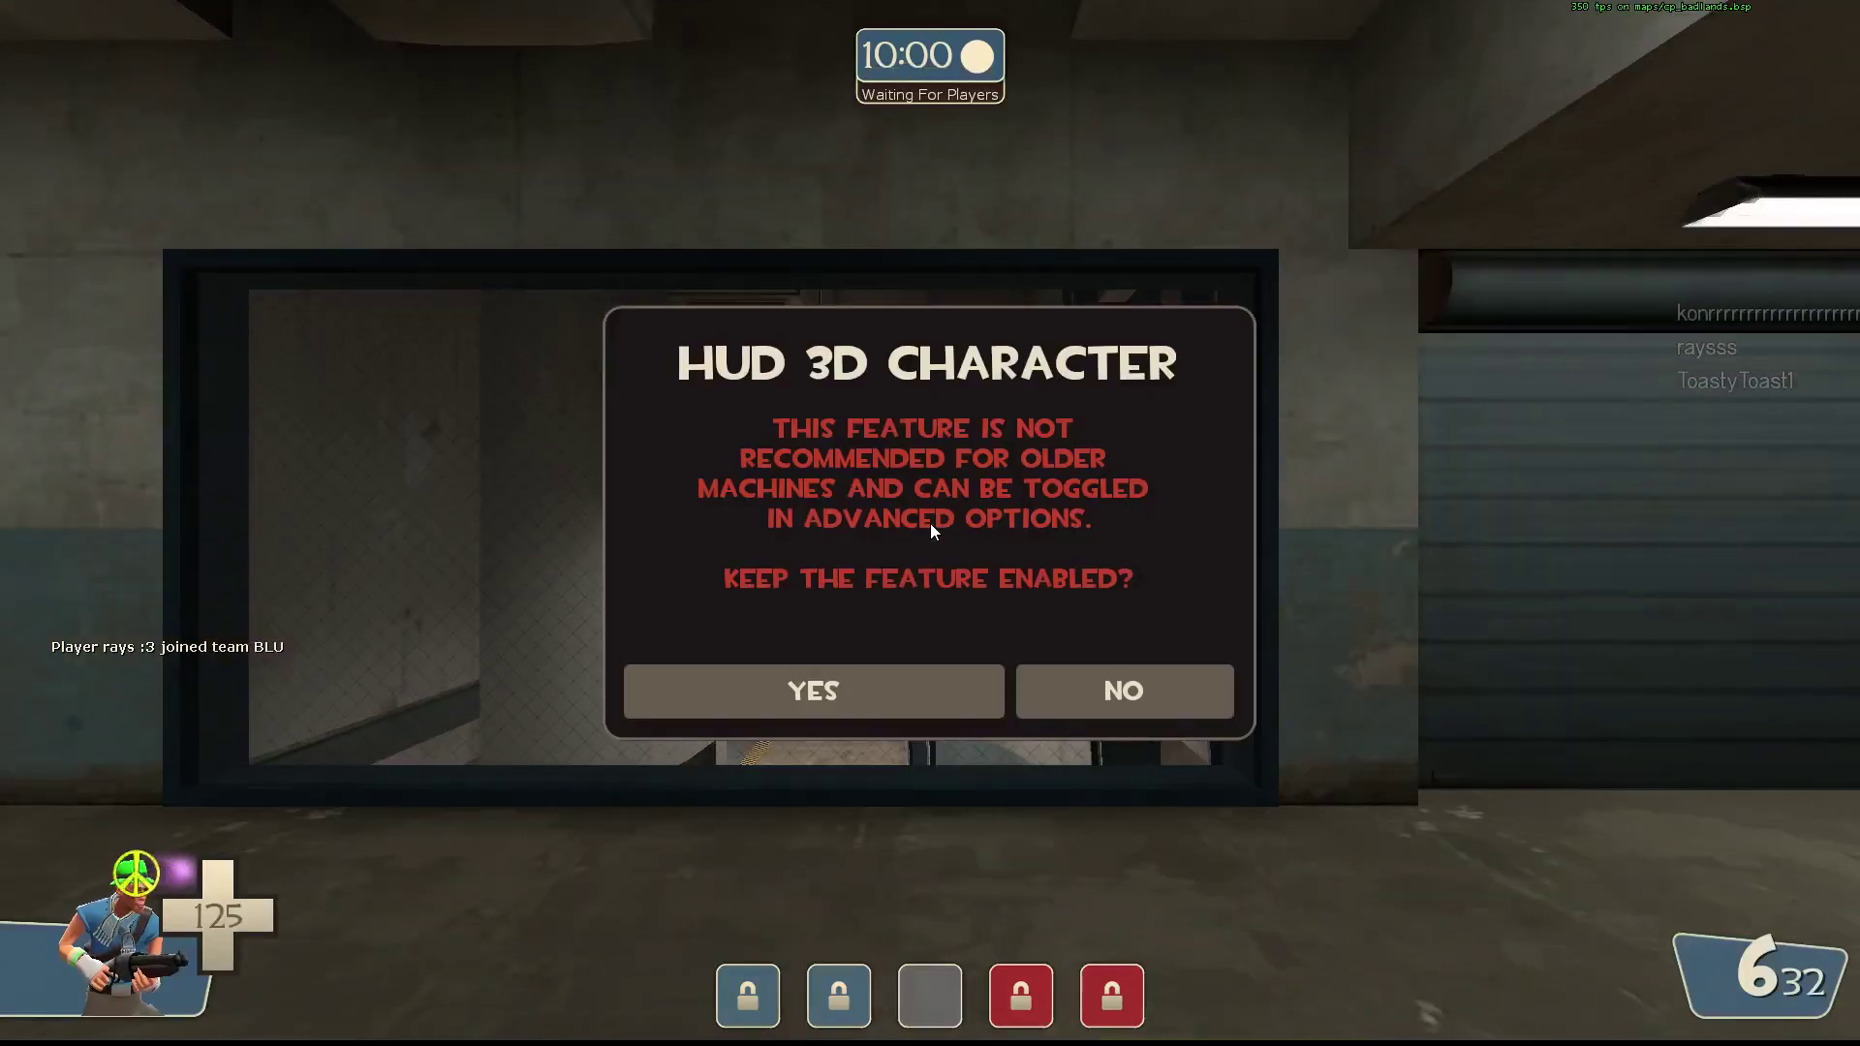
key(Return)
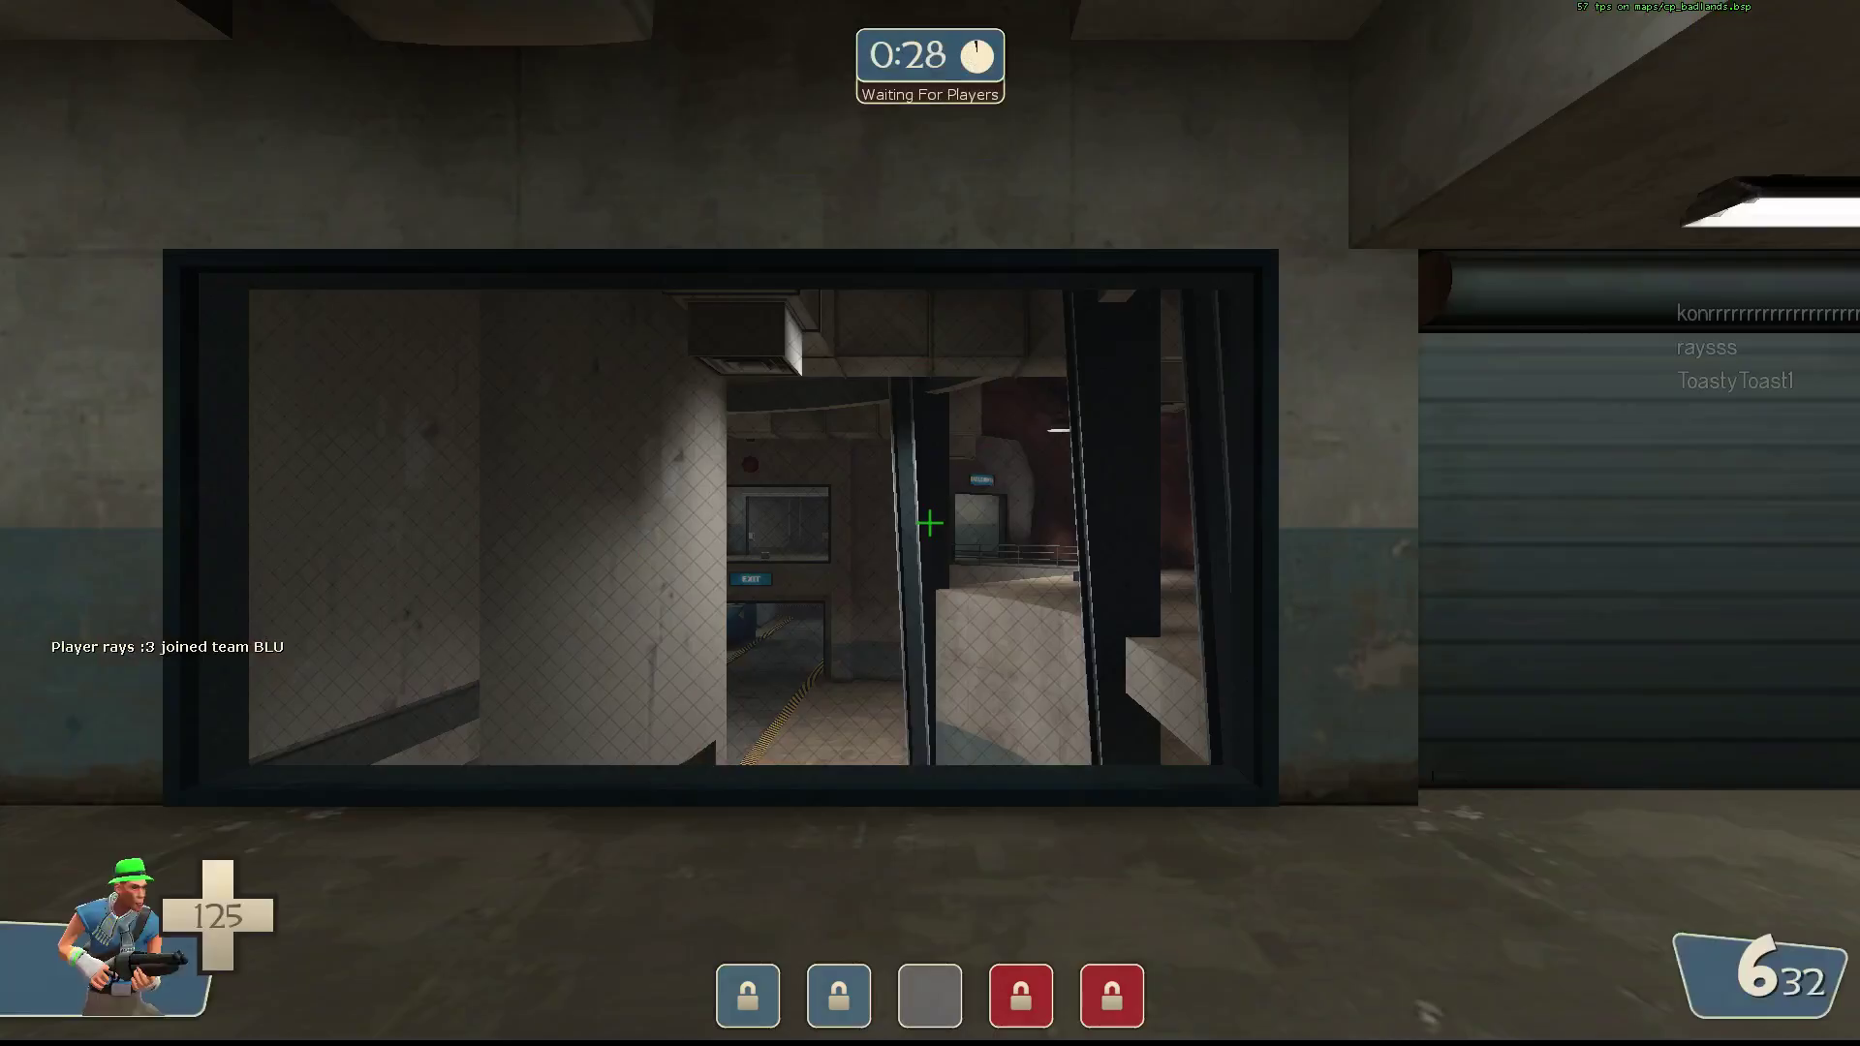
- Check the scoreboard and fire two shots to watch the ammo count
key(Tab)
click(930, 523)
click(930, 523)
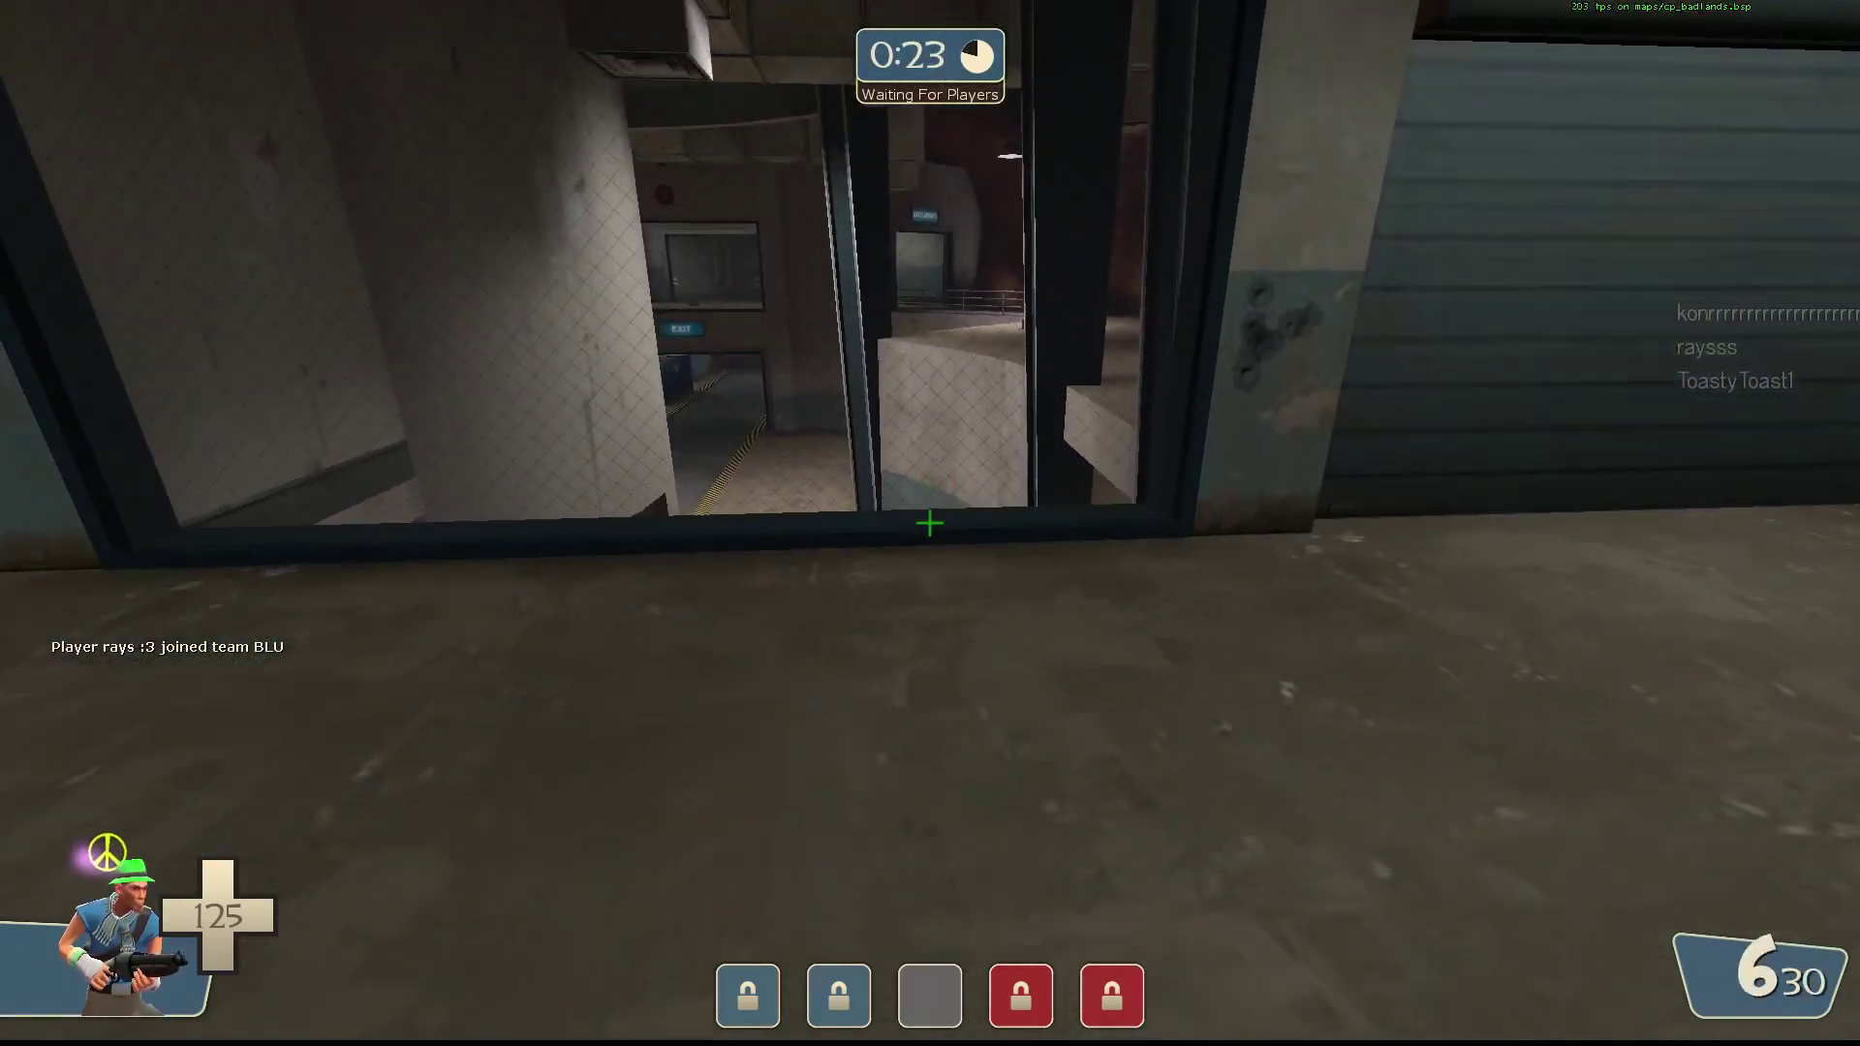
key(alt+Tab)
- Open hudlayout.res and search for 'hudweapon' to reach the HudWeaponAmmo block
click(813, 374)
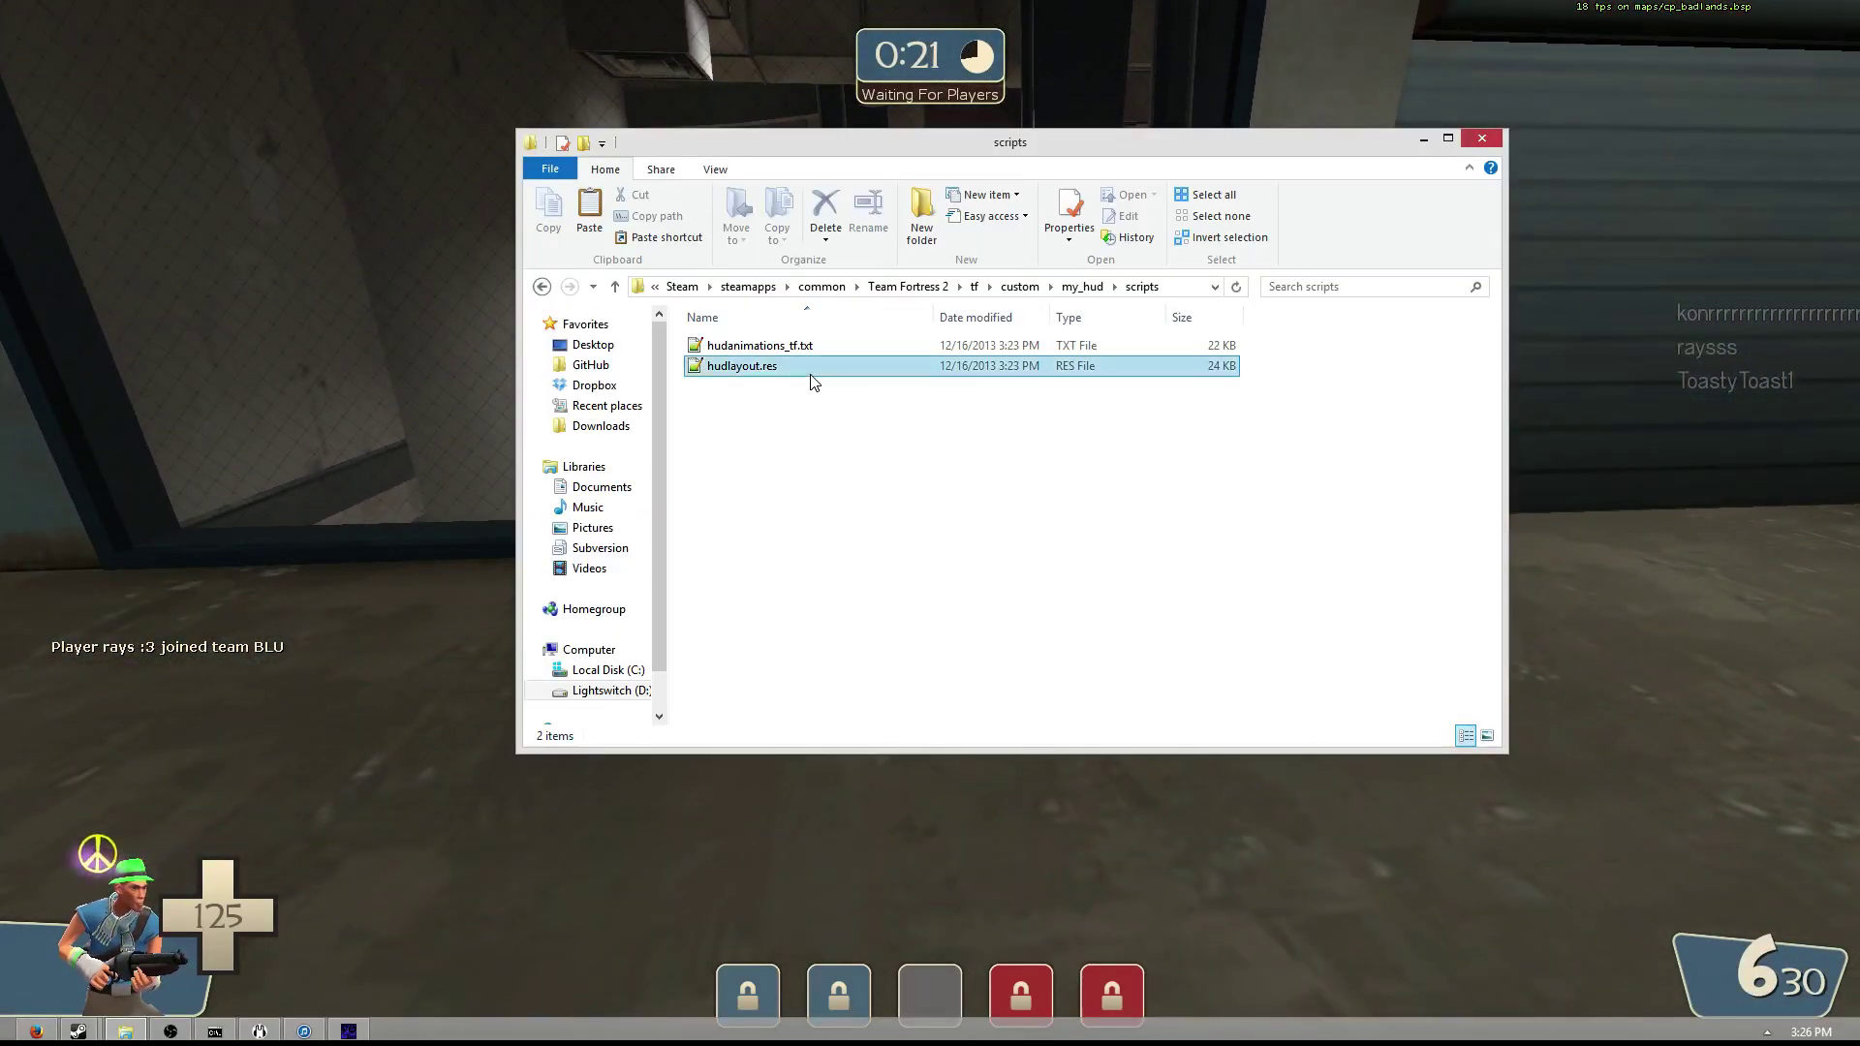
click(742, 370)
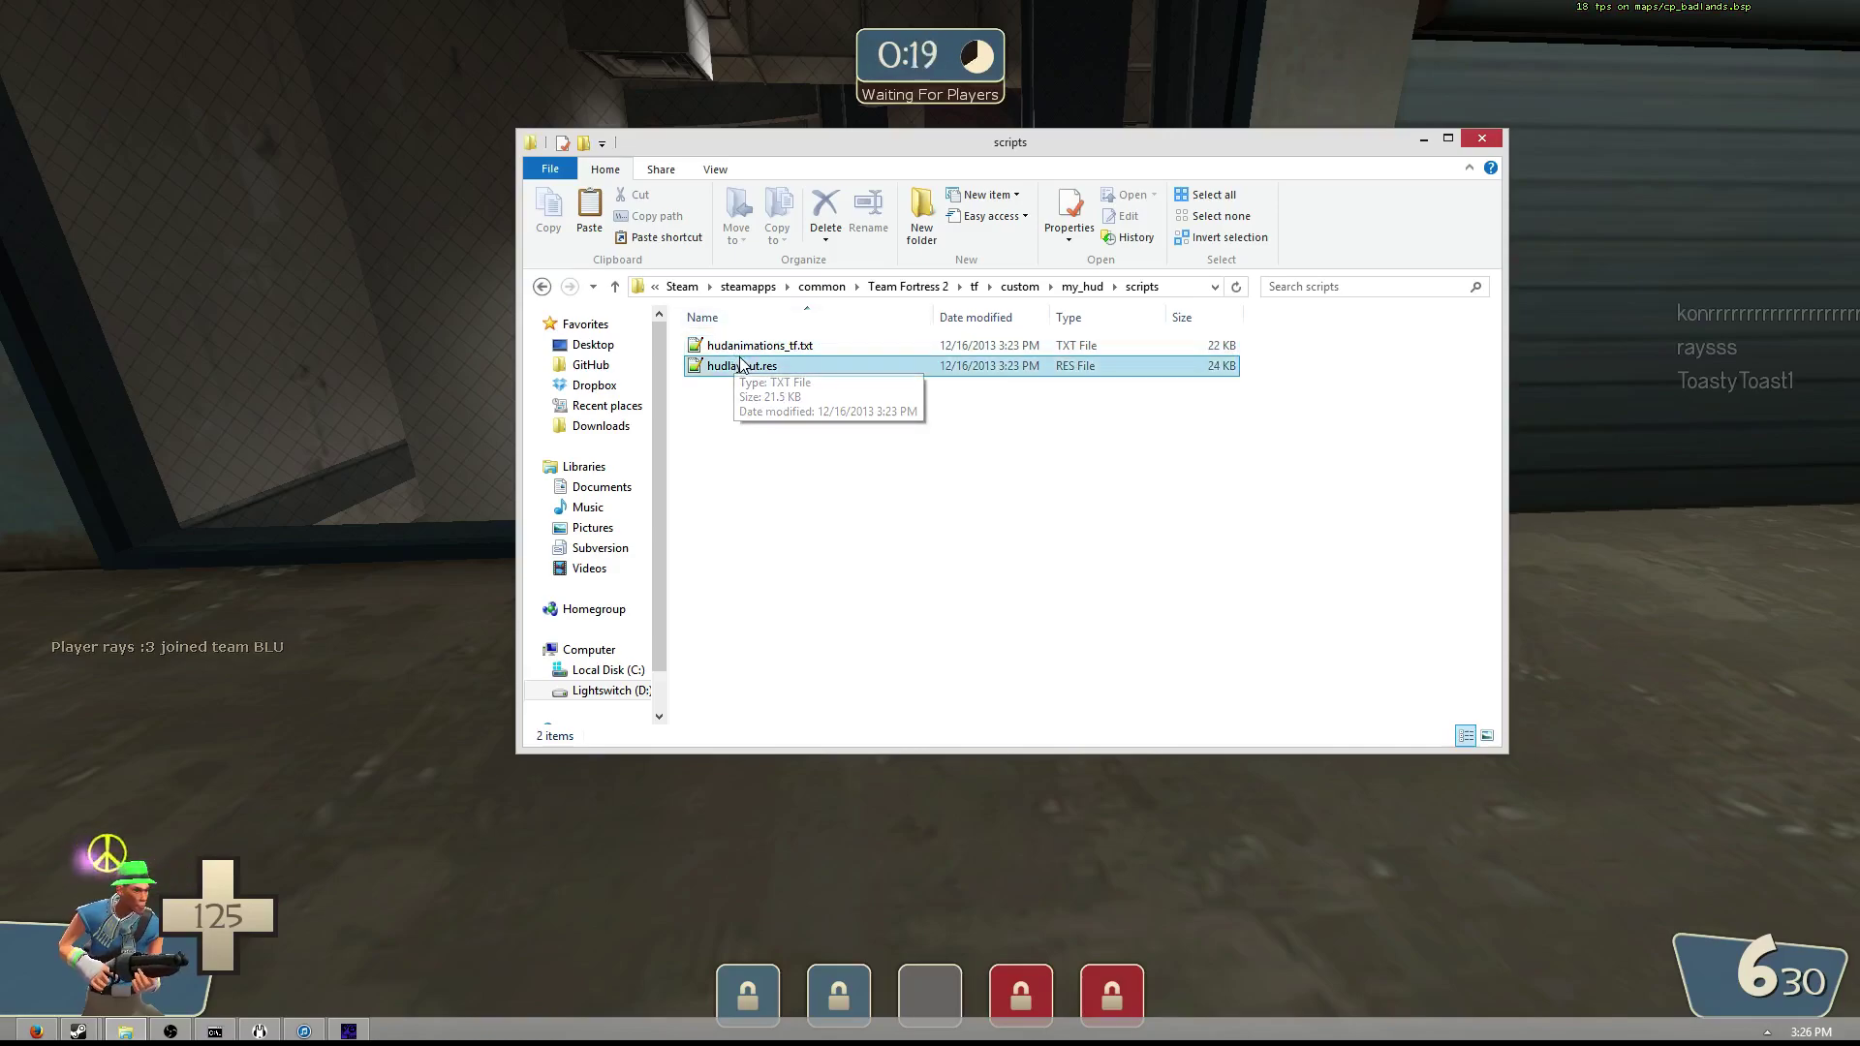
double_click(741, 369)
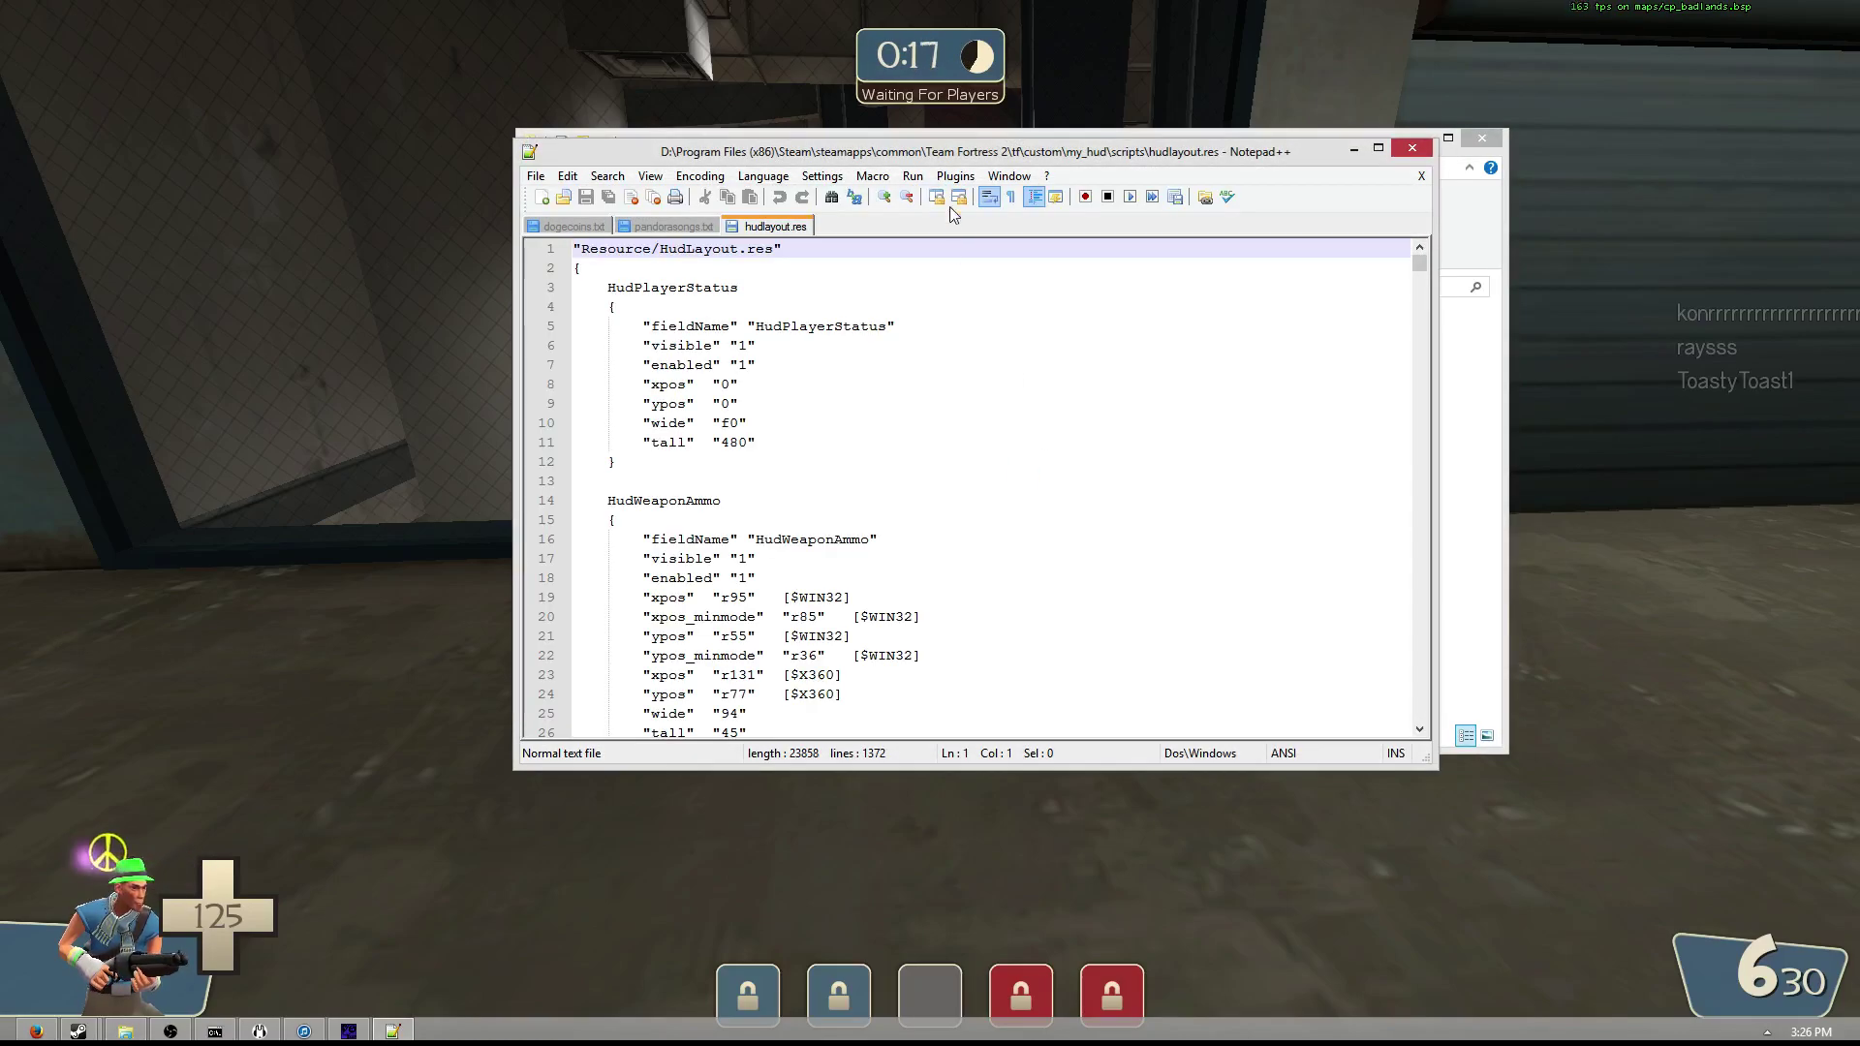
key(ctrl+f)
text(hudweapon)
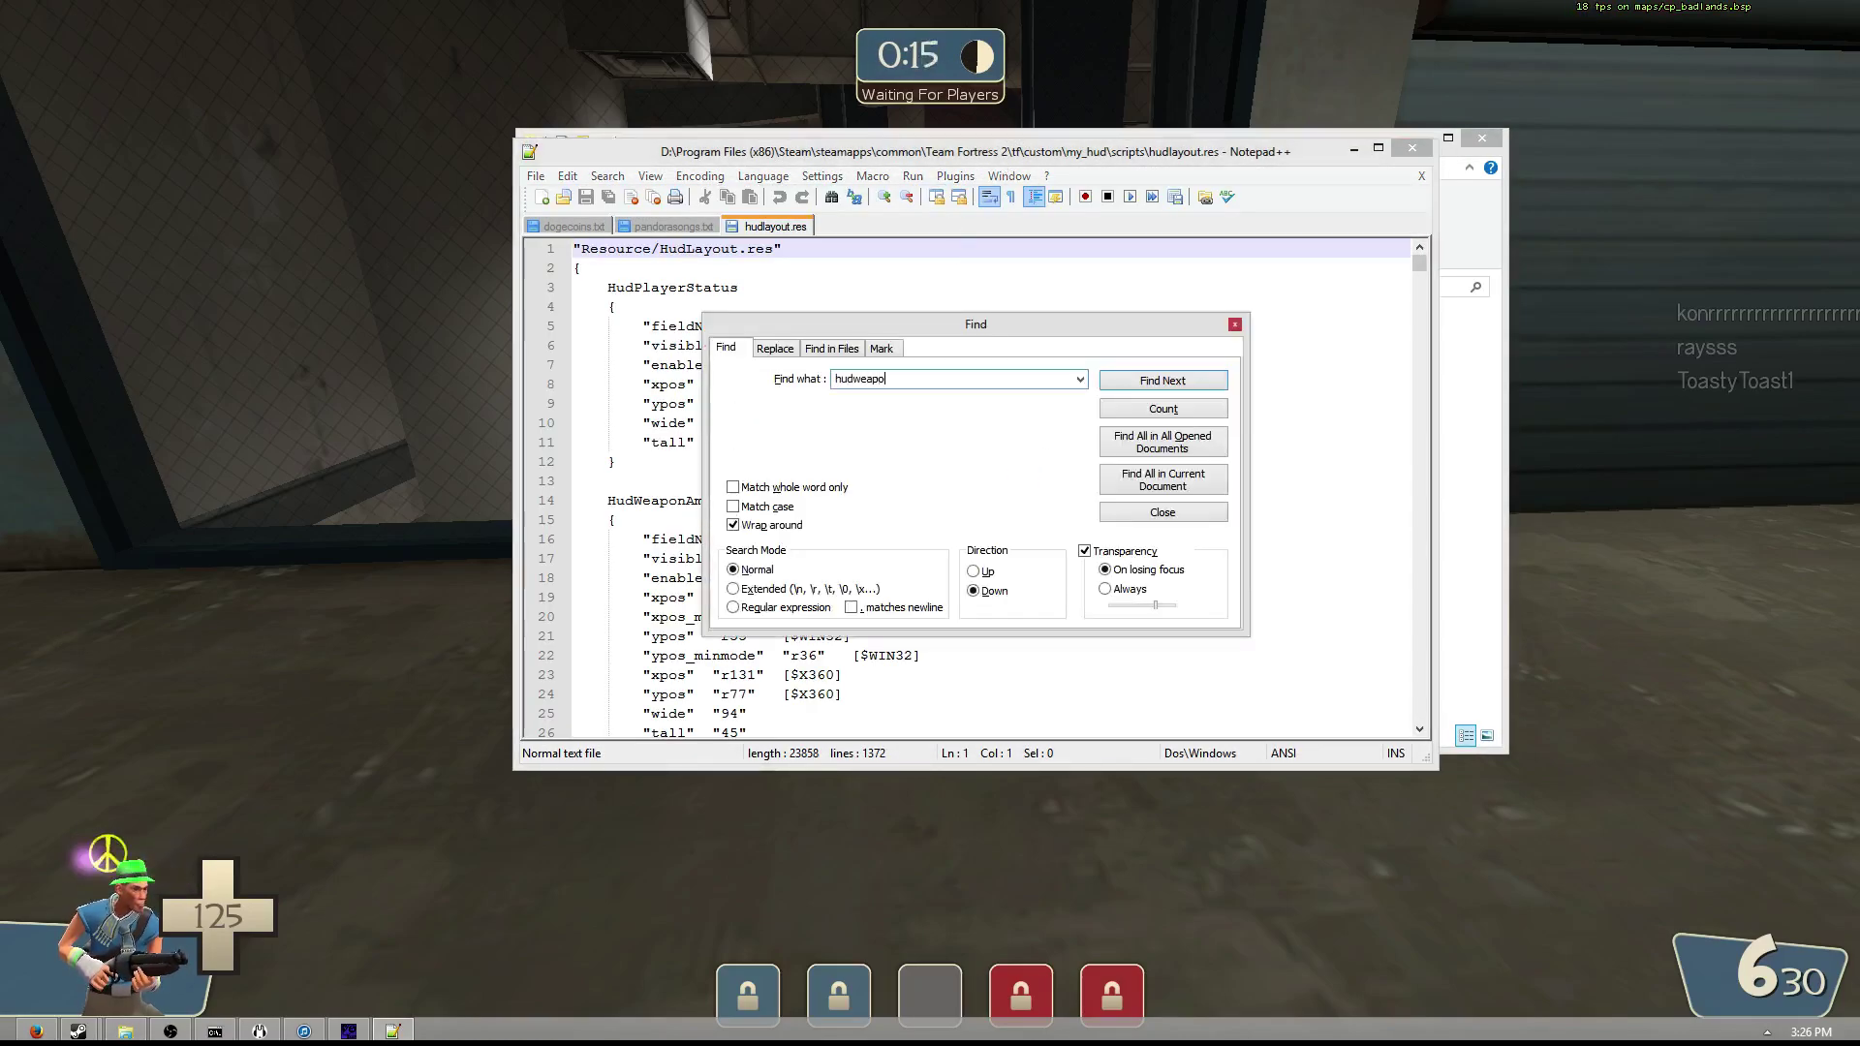
key(Return)
drag(1077, 327, 1461, 221)
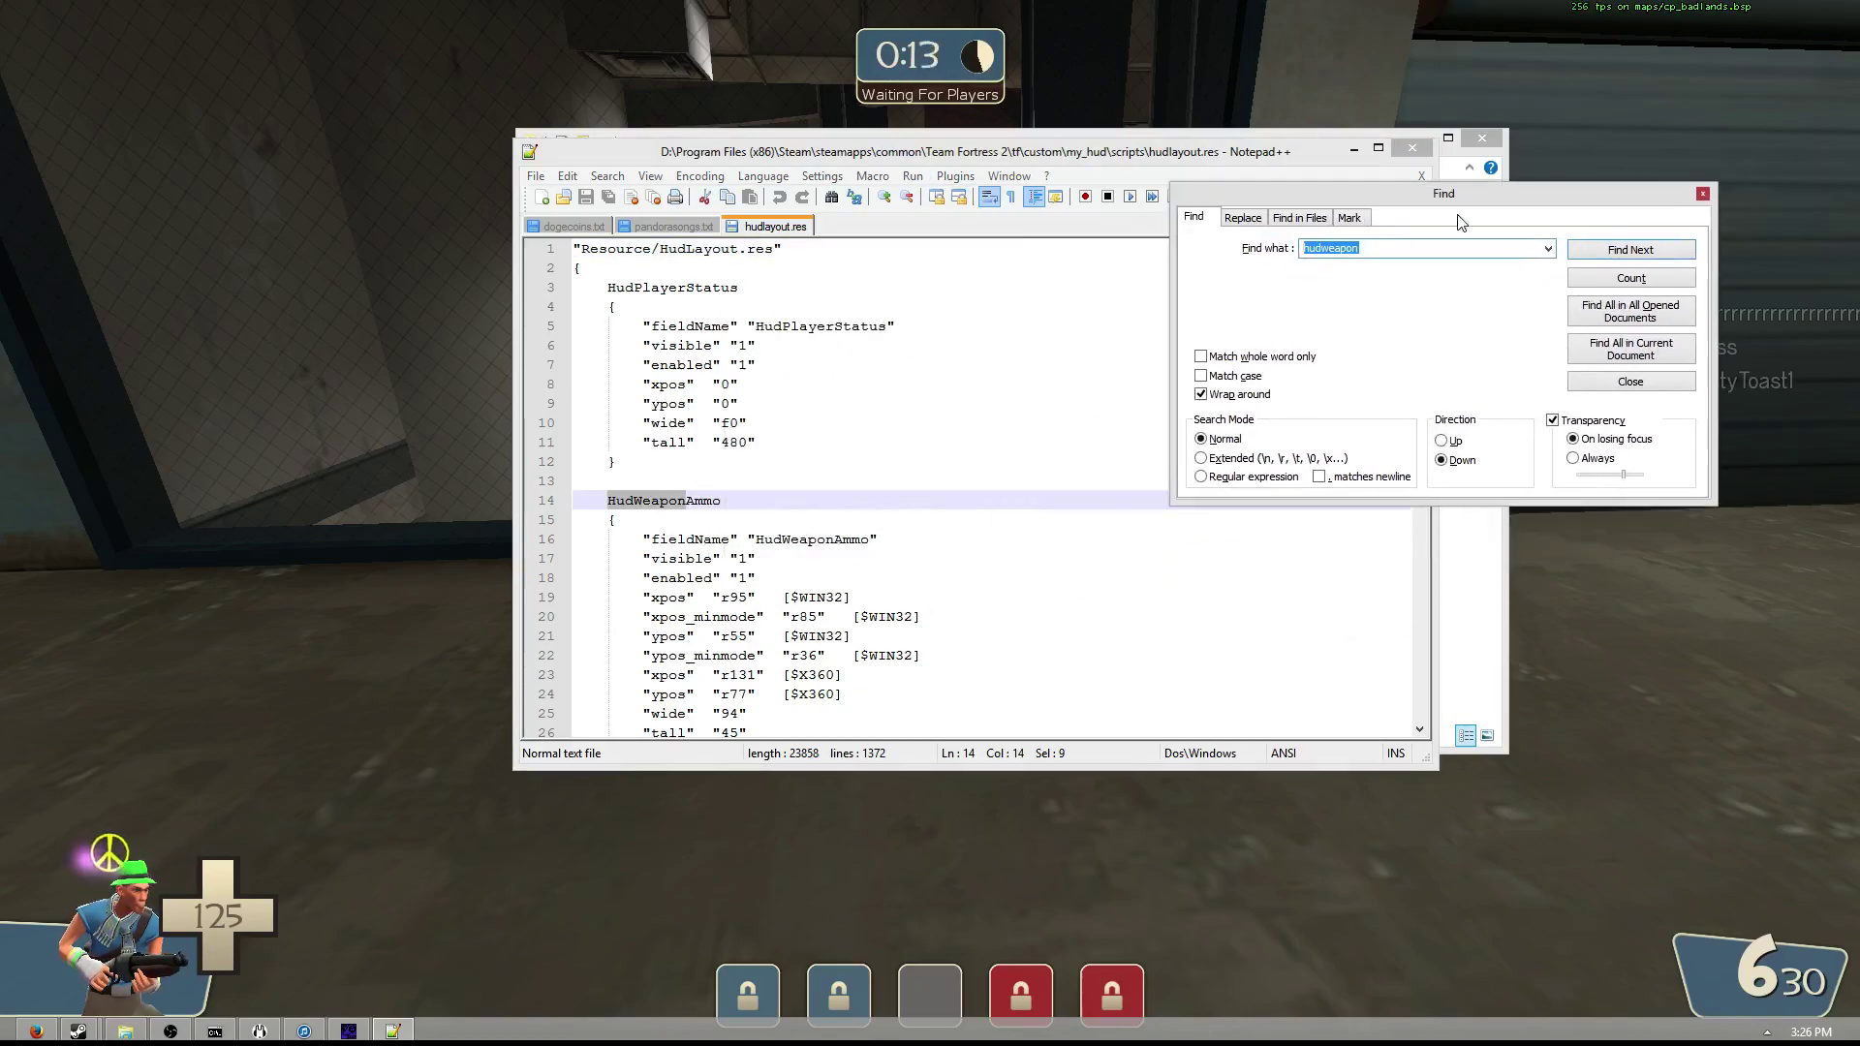
- Change HudWeaponAmmo xpos from r95 to r45 and ypos from r55 to r35, then save
click(886, 597)
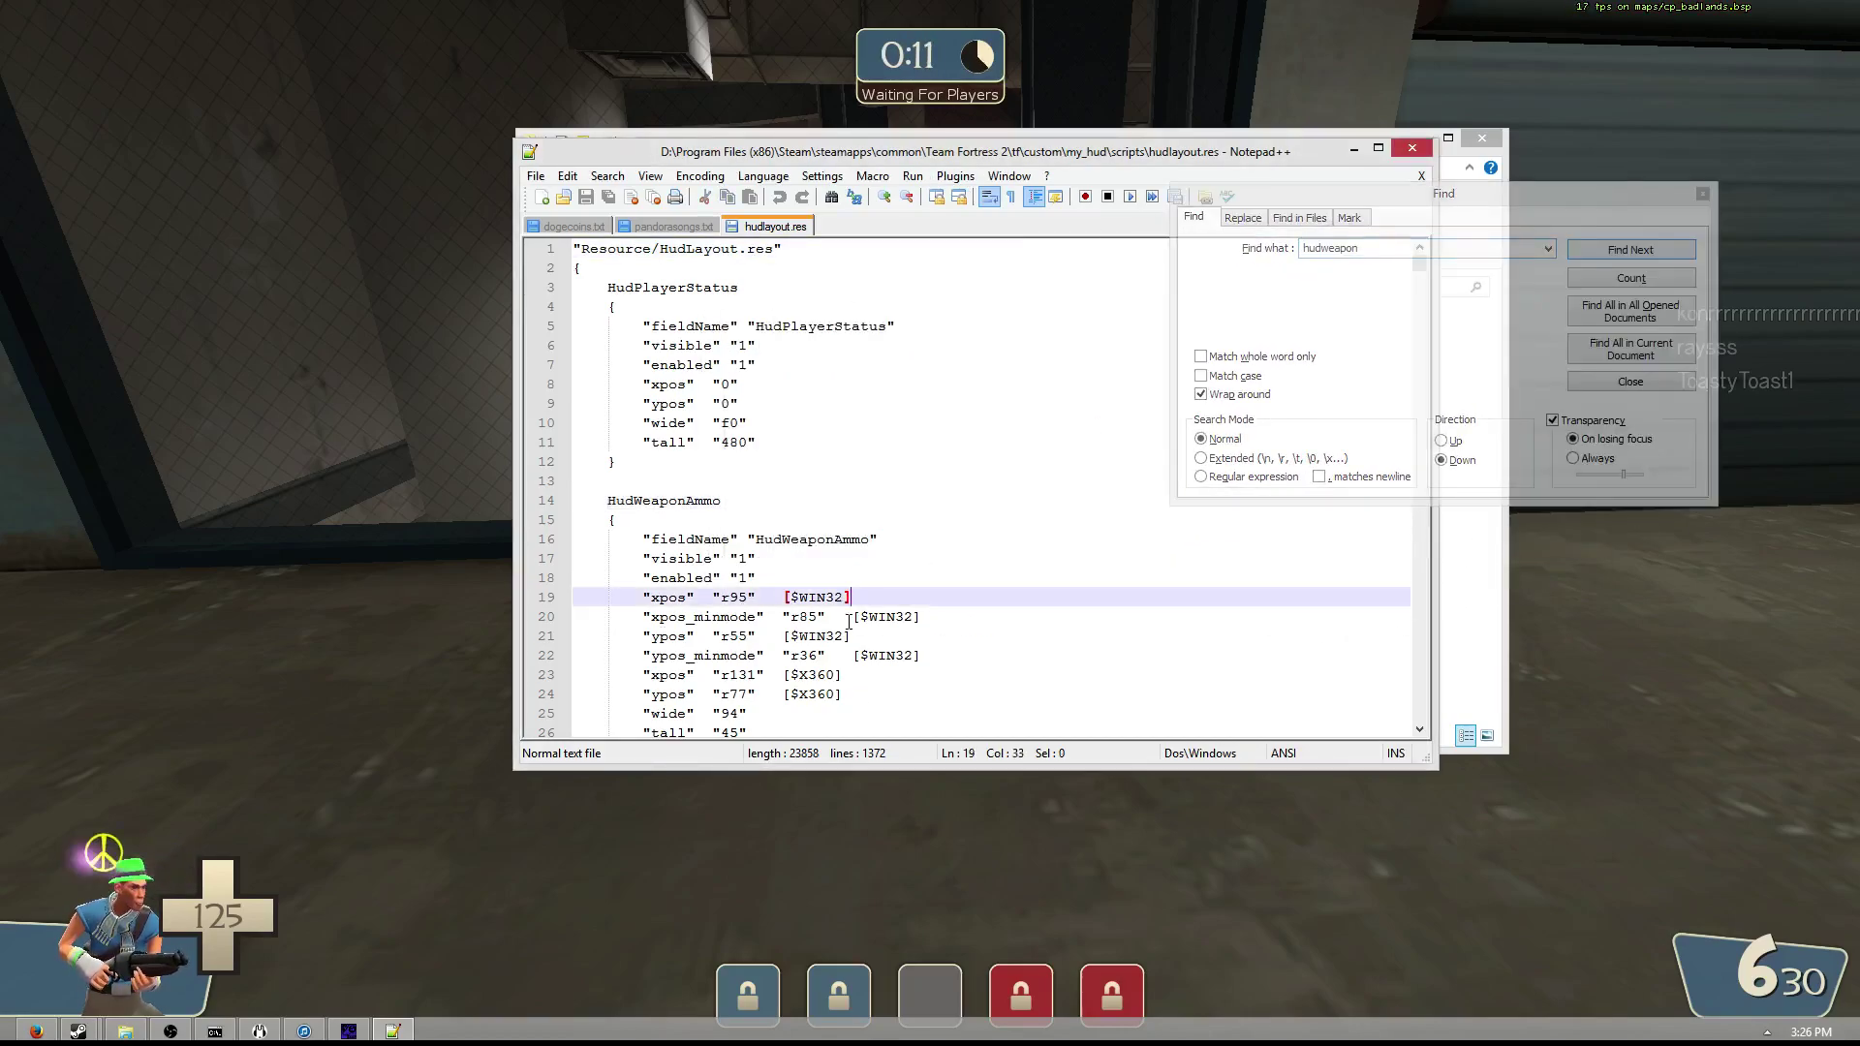
click(745, 599)
key(BackSpace)
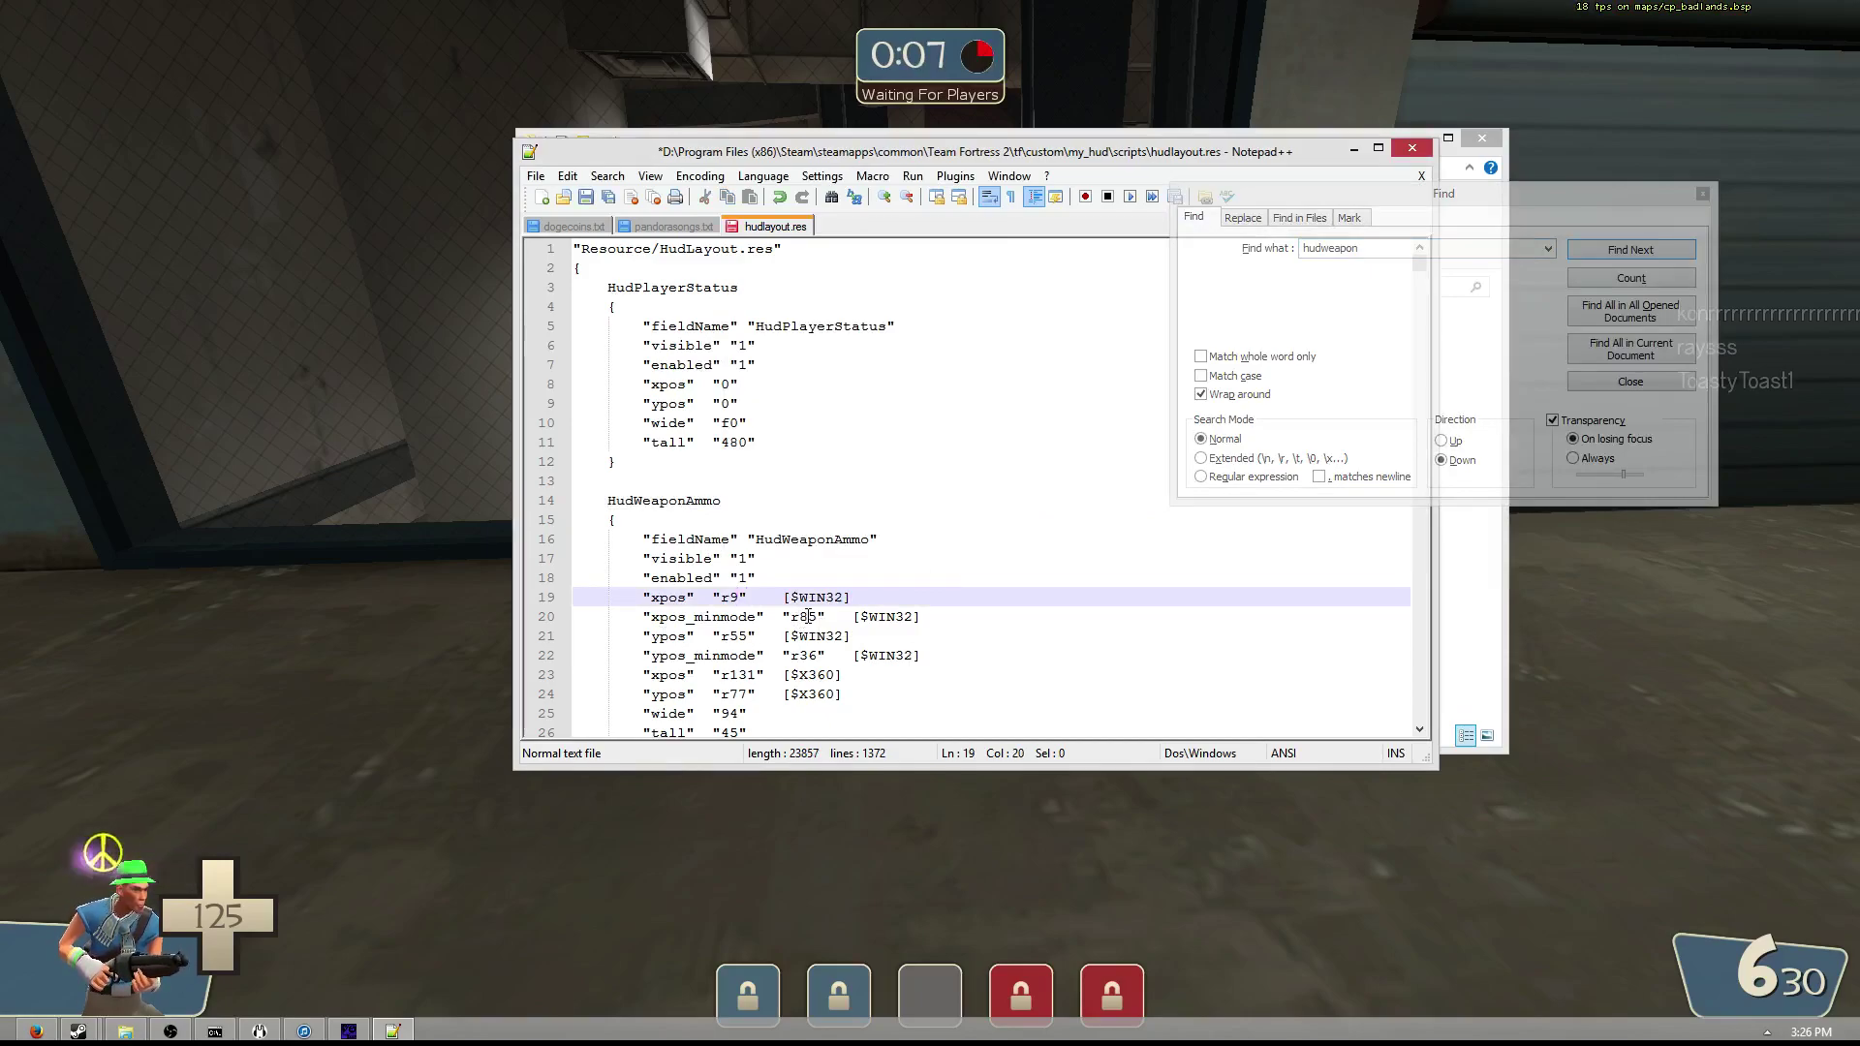
key(BackSpace)
text(45)
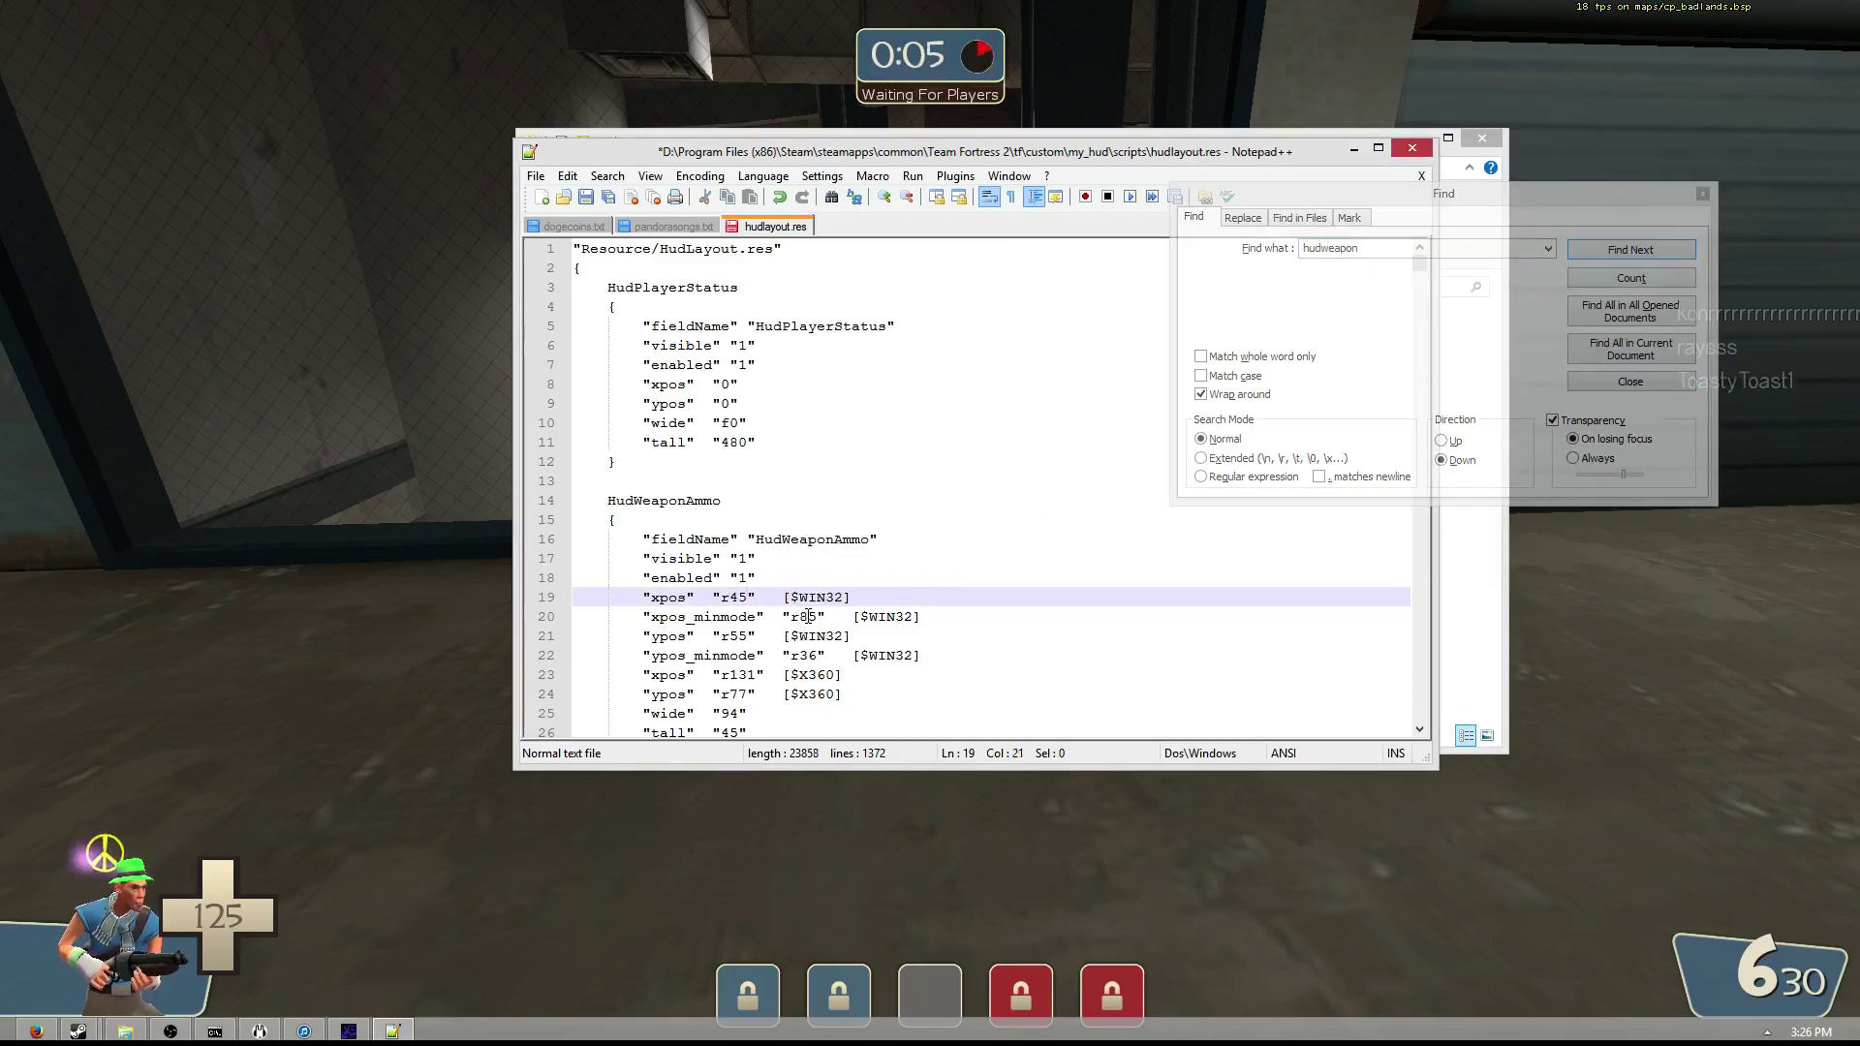
key(Down)
key(Down)
key(BackSpace)
key(BackSpace)
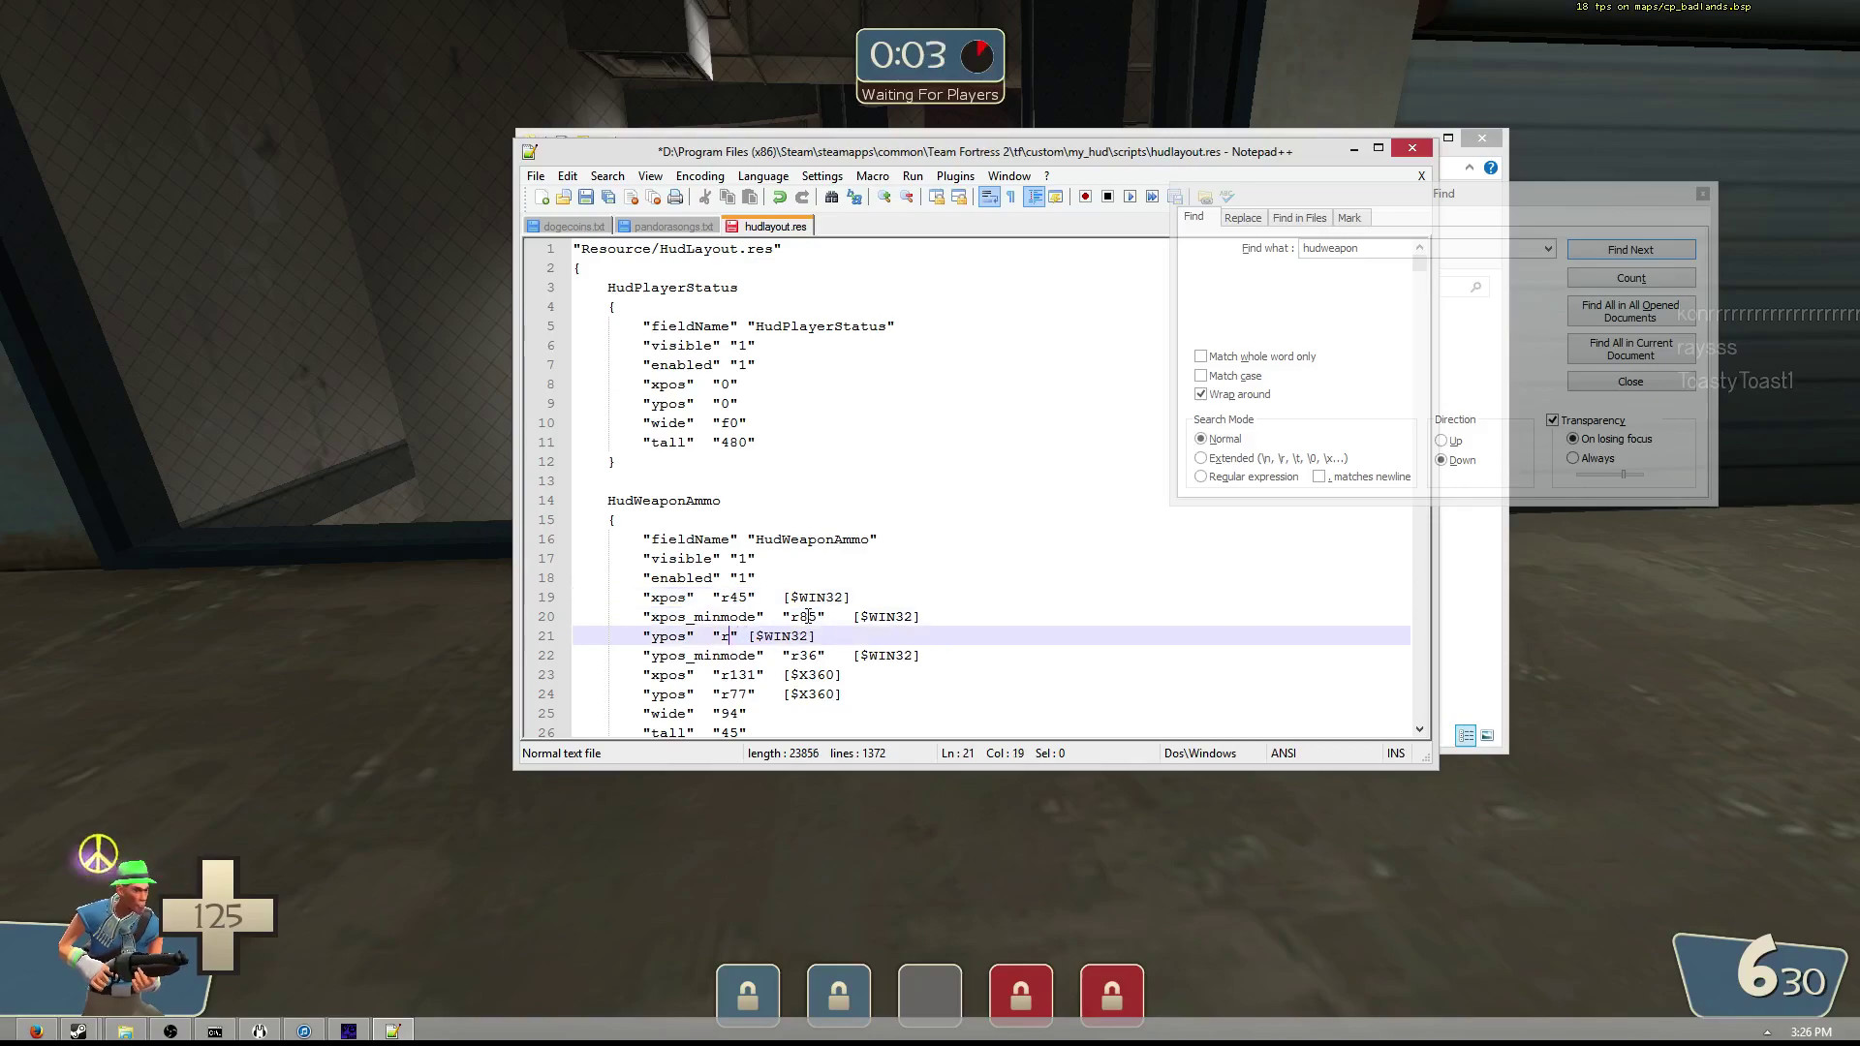
text(35)
key(ctrl+s)
- After testing in game, clear the r35 and r45 xpos/ypos values and return to the game
key(alt+Tab)
key(Tab)
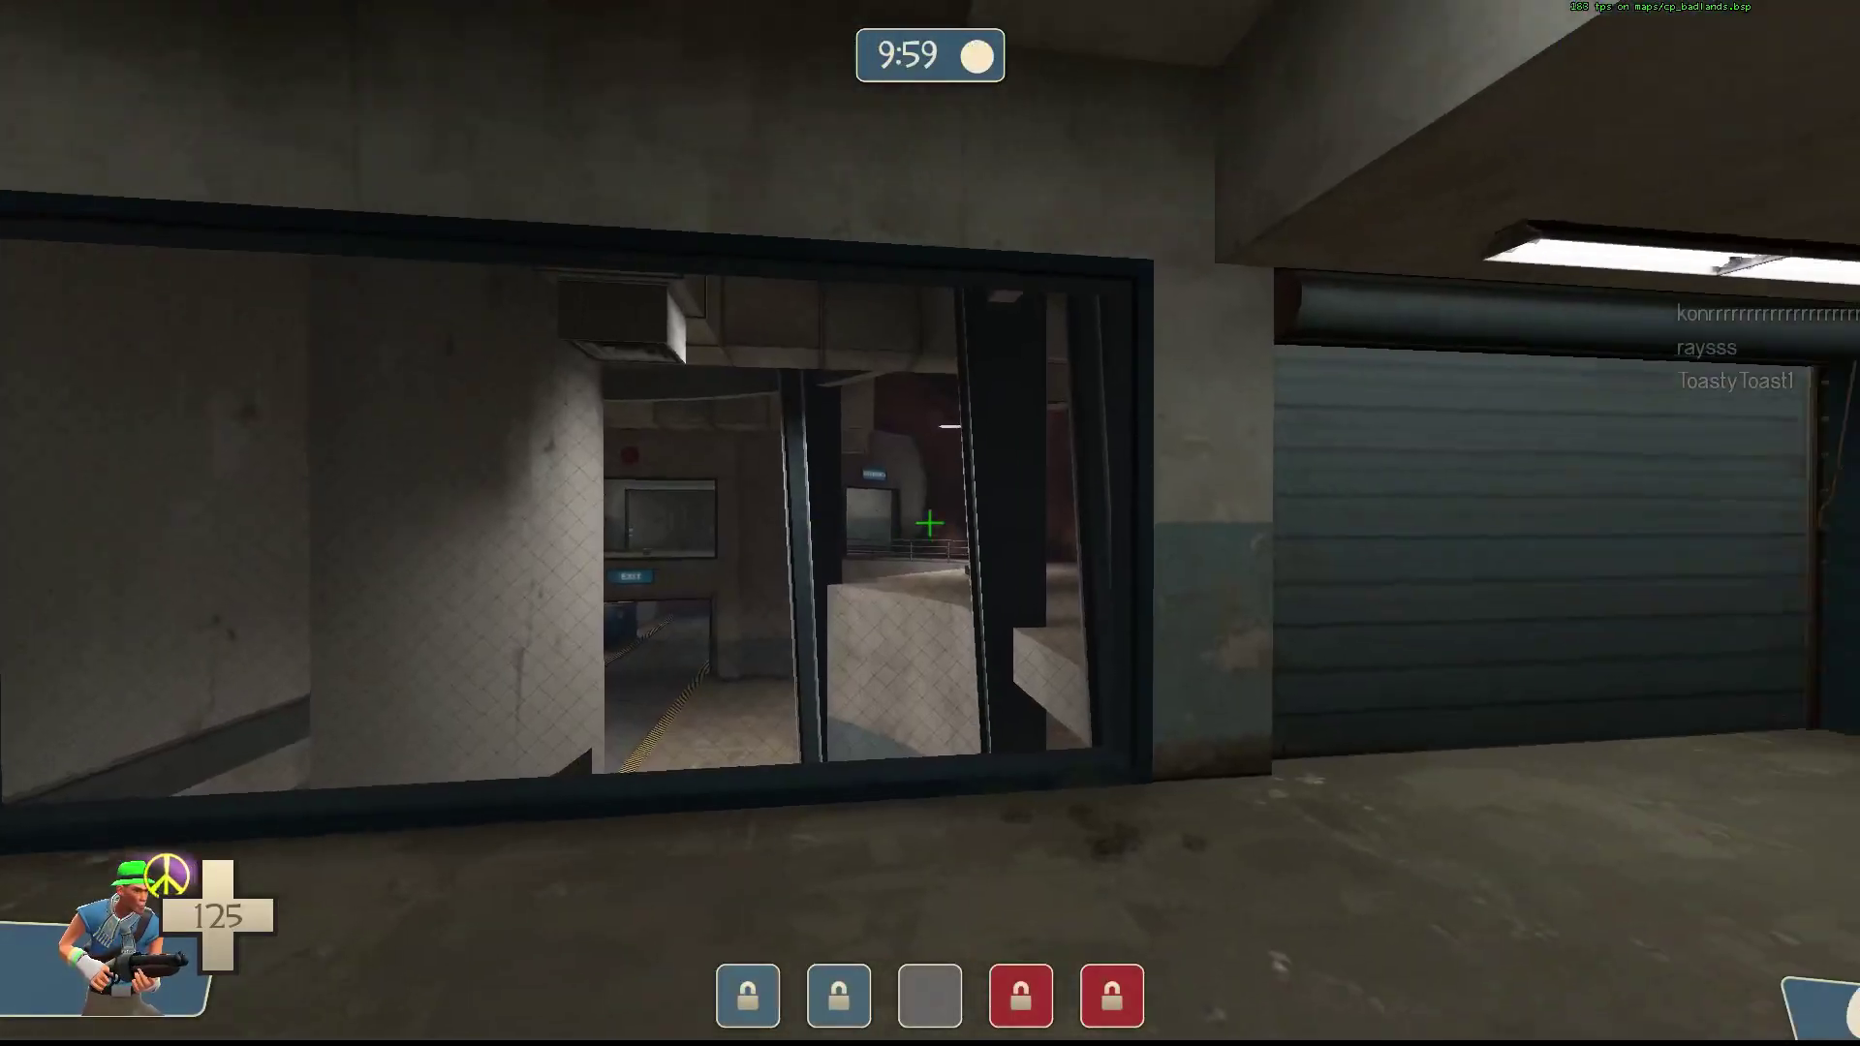
key(alt+Tab)
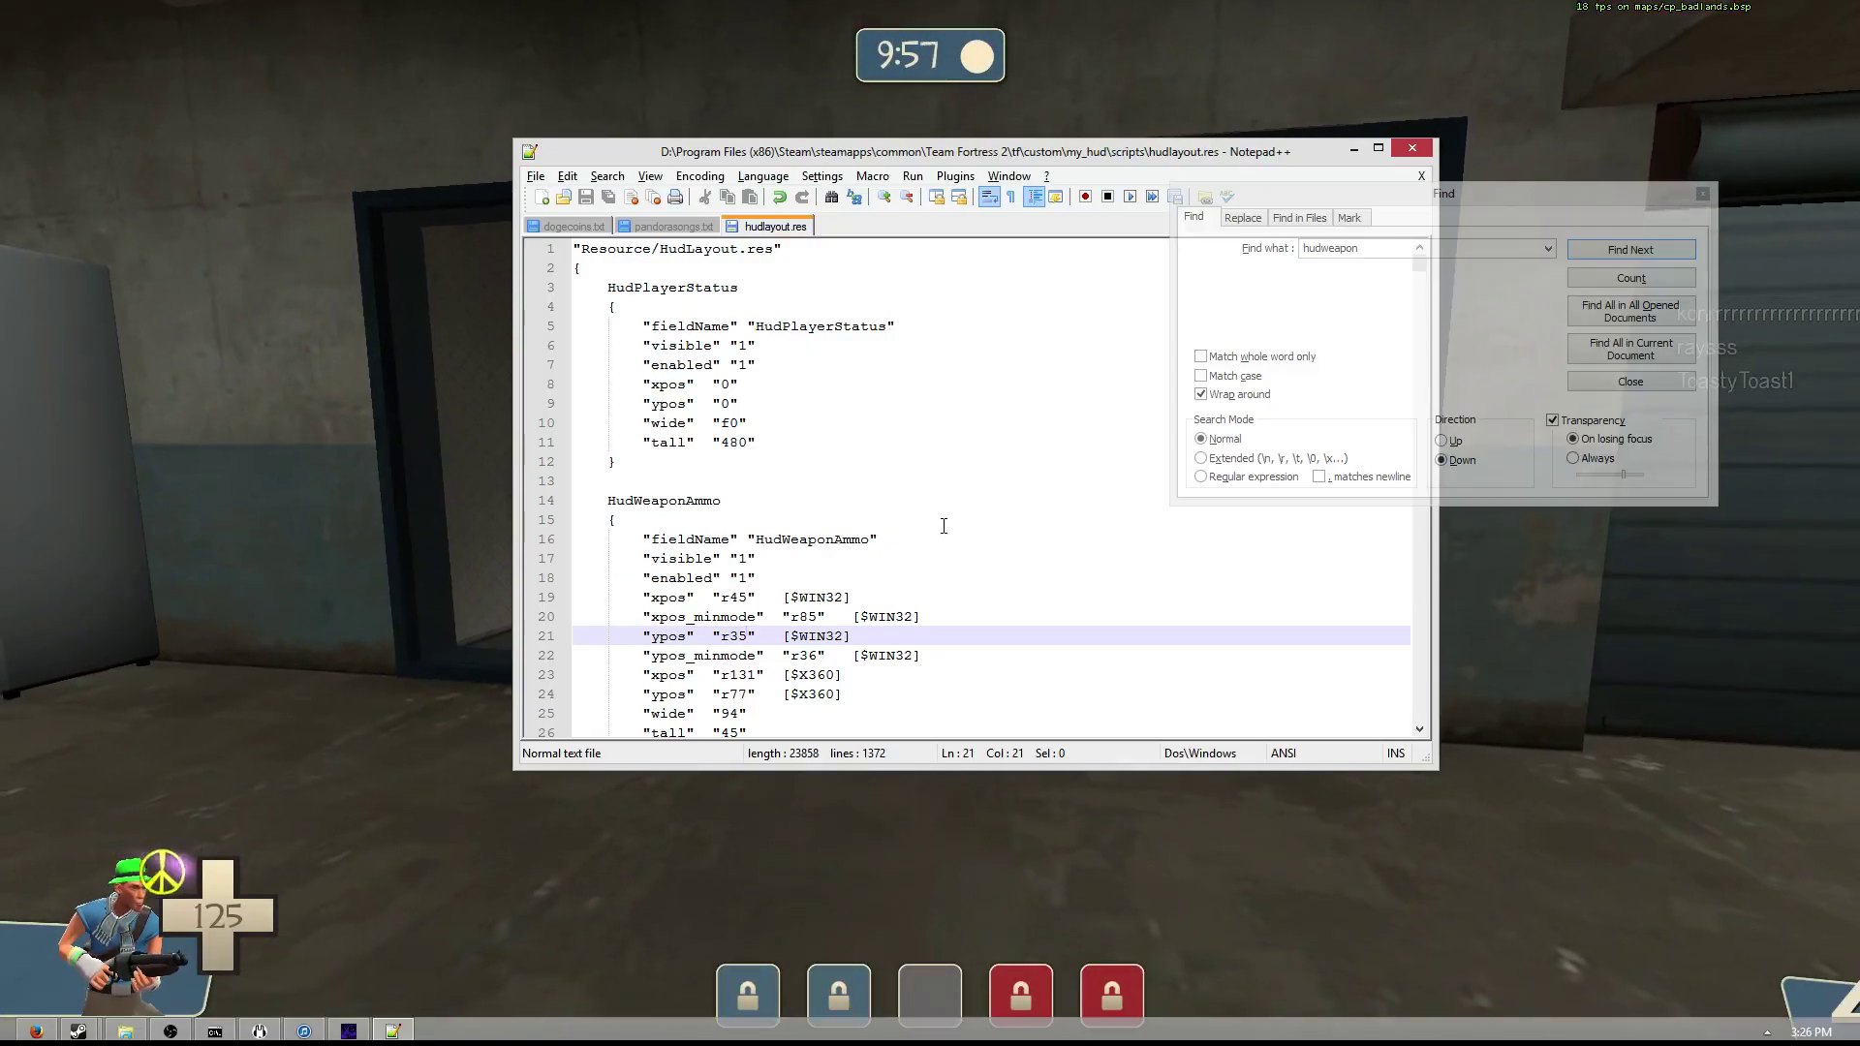
key(BackSpace)
key(BackSpace)
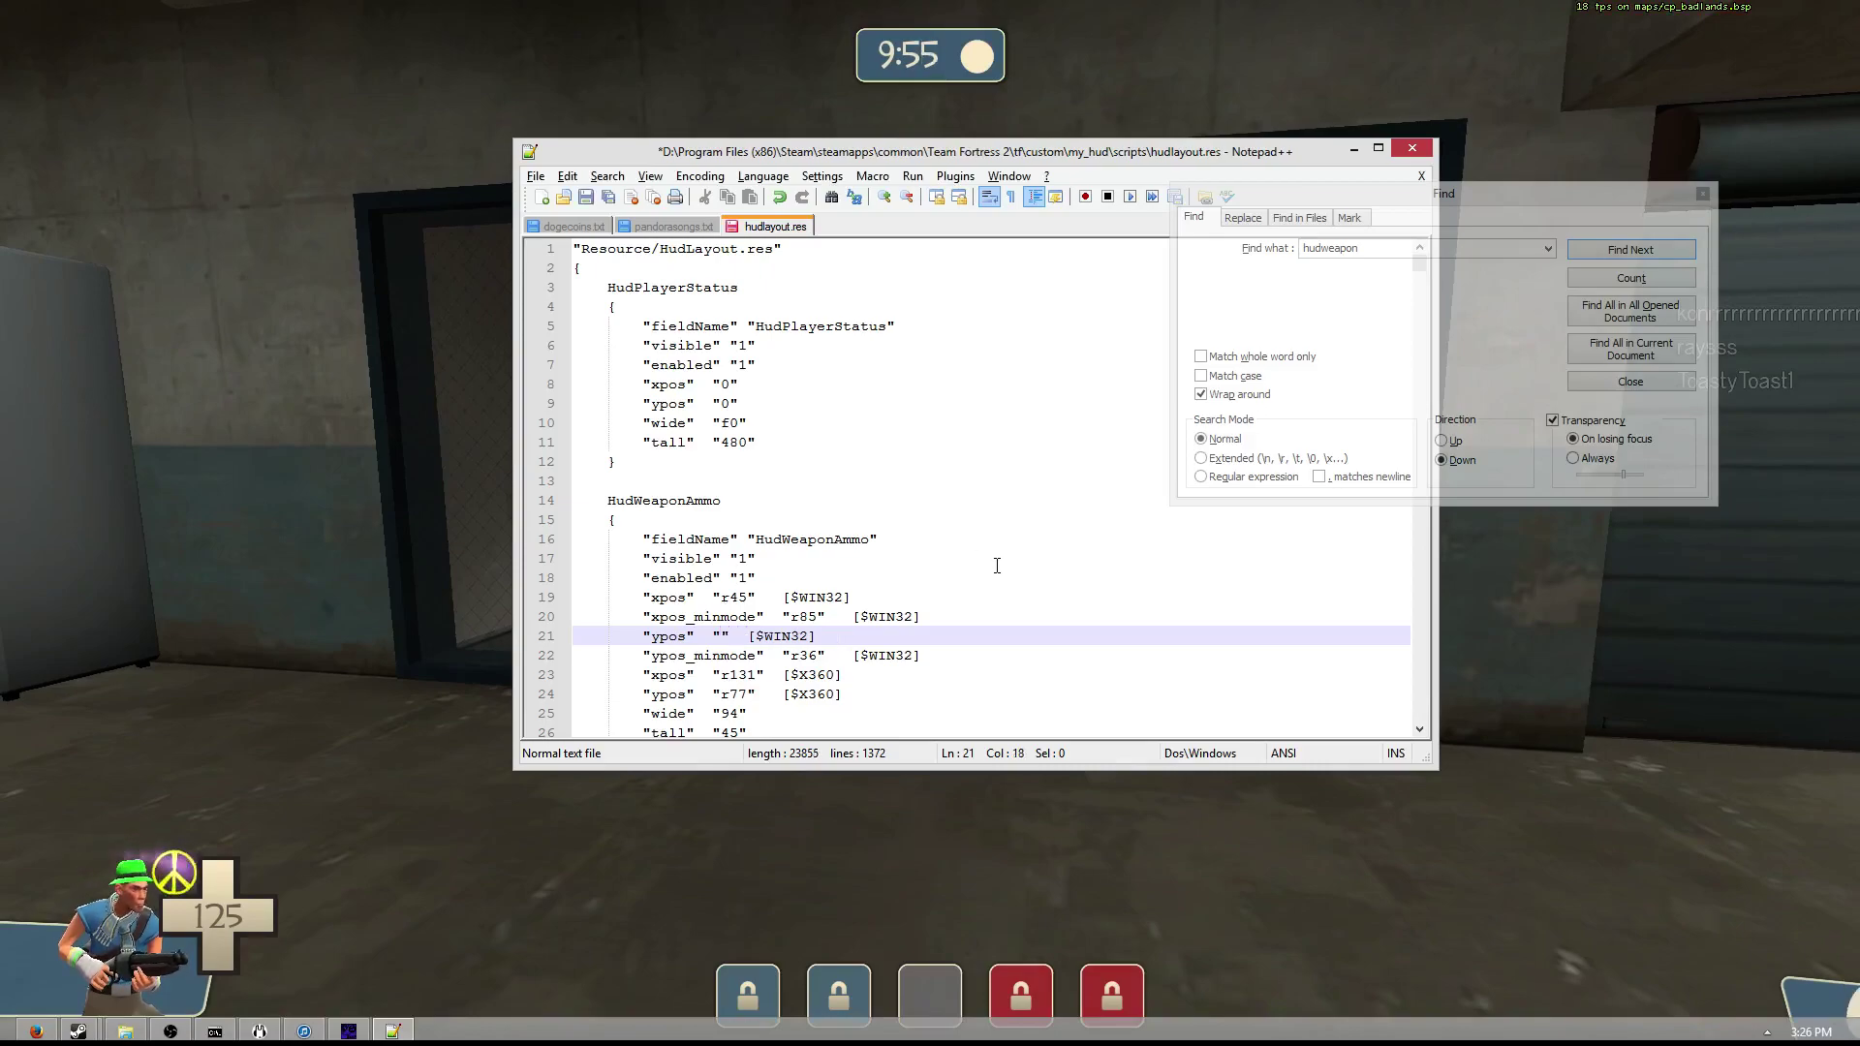
key(Up)
key(Up)
key(Right)
key(BackSpace)
key(BackSpace)
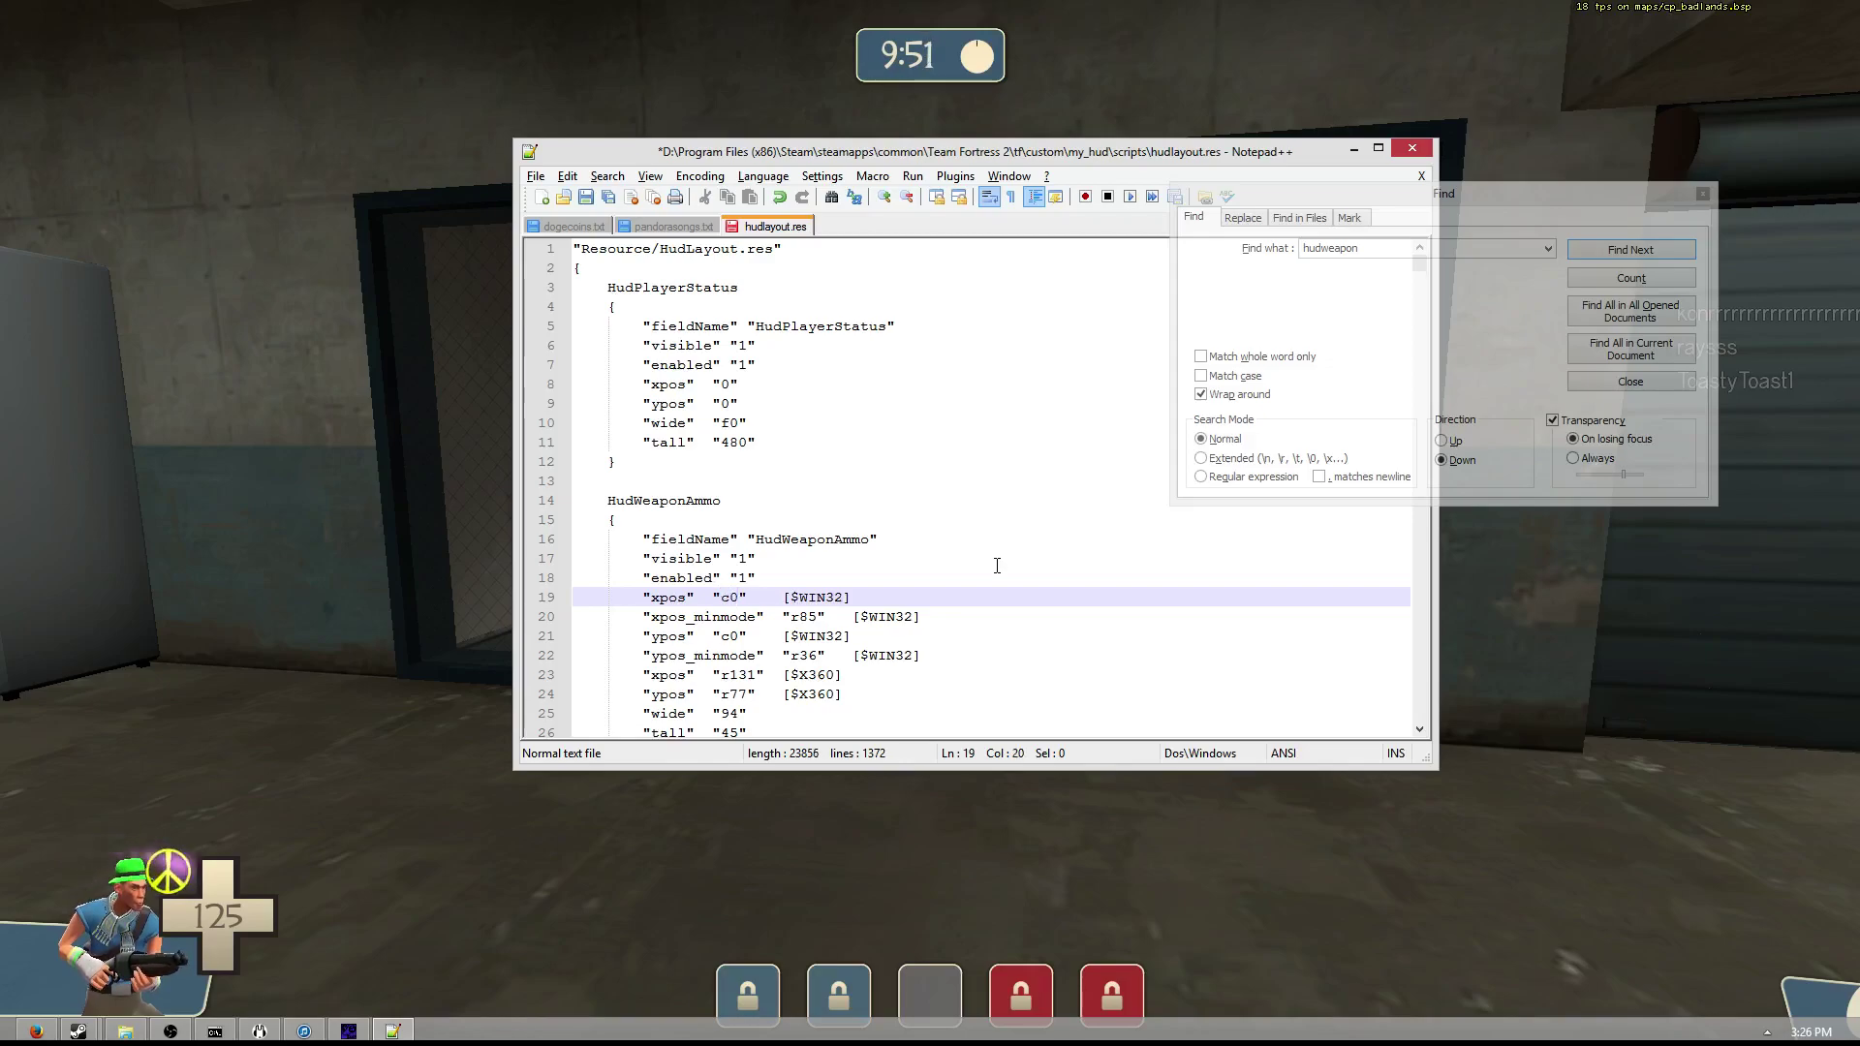
key(alt+Tab)
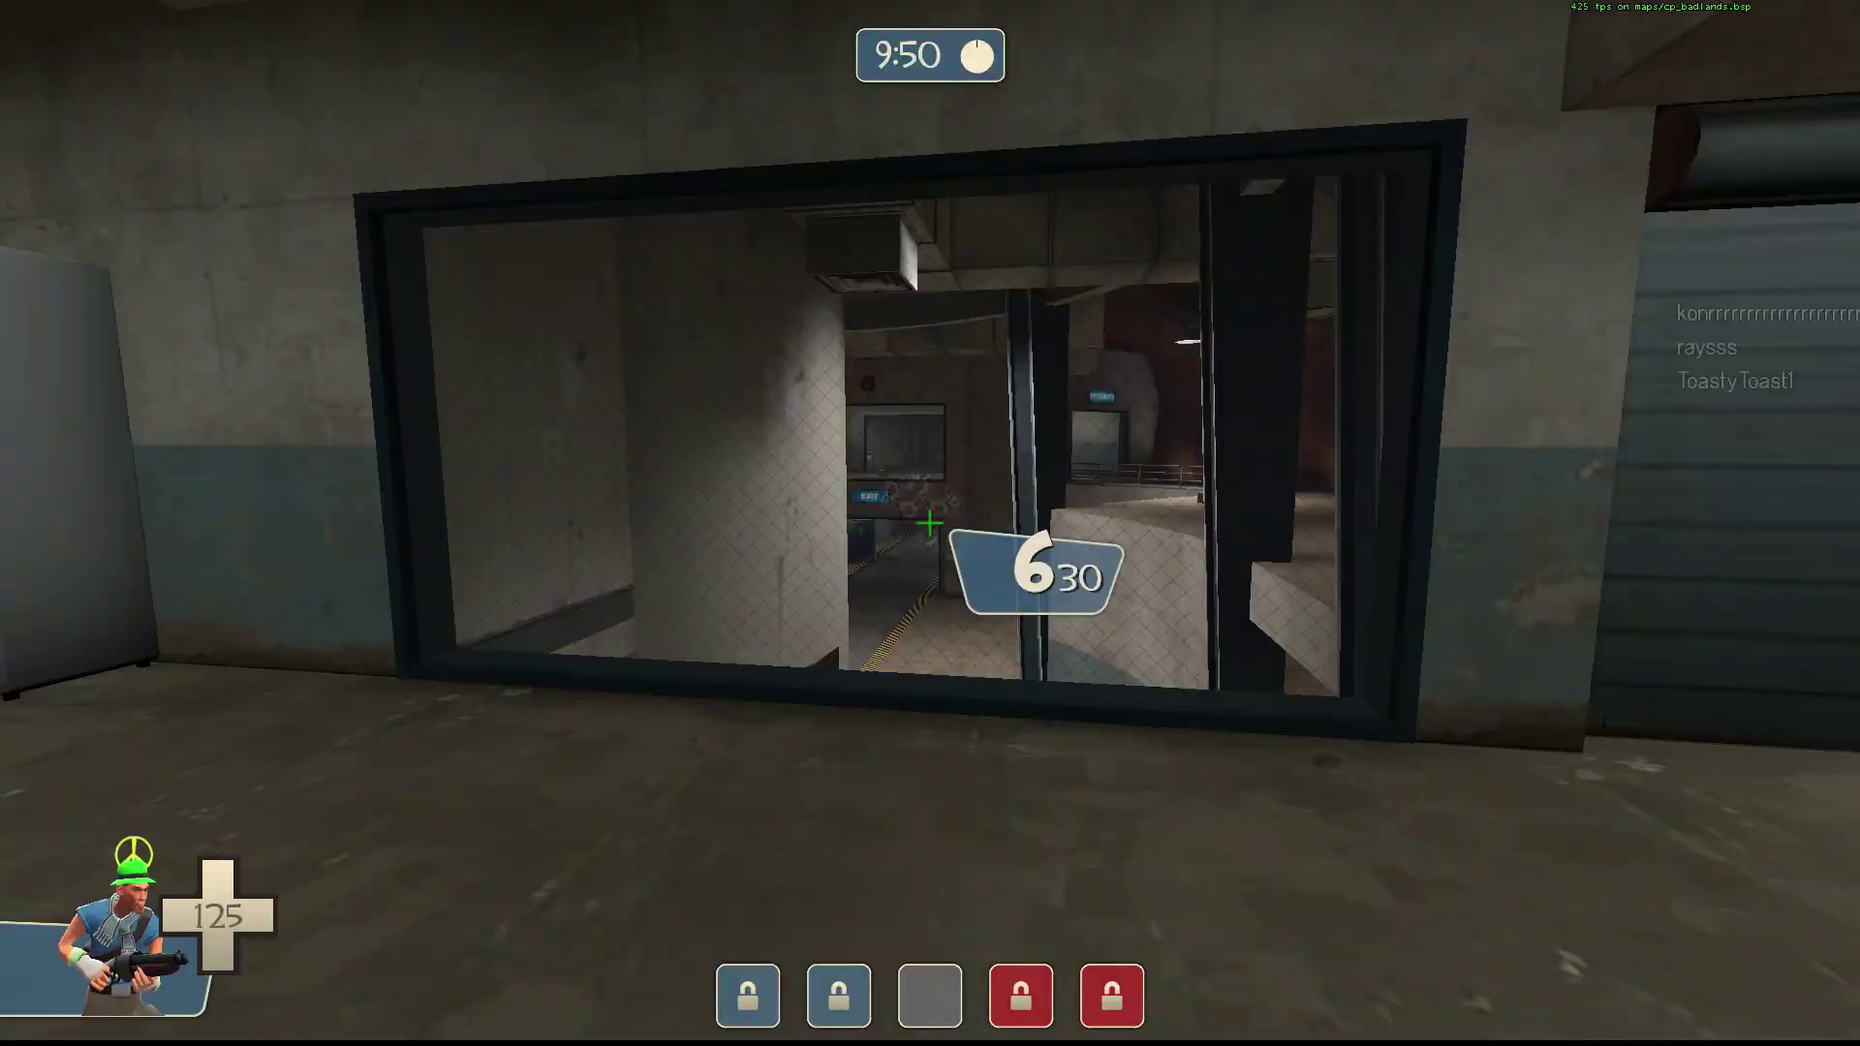
- Fire and reload the scattergun to confirm the ammo counter sits below the crosshair
click(930, 524)
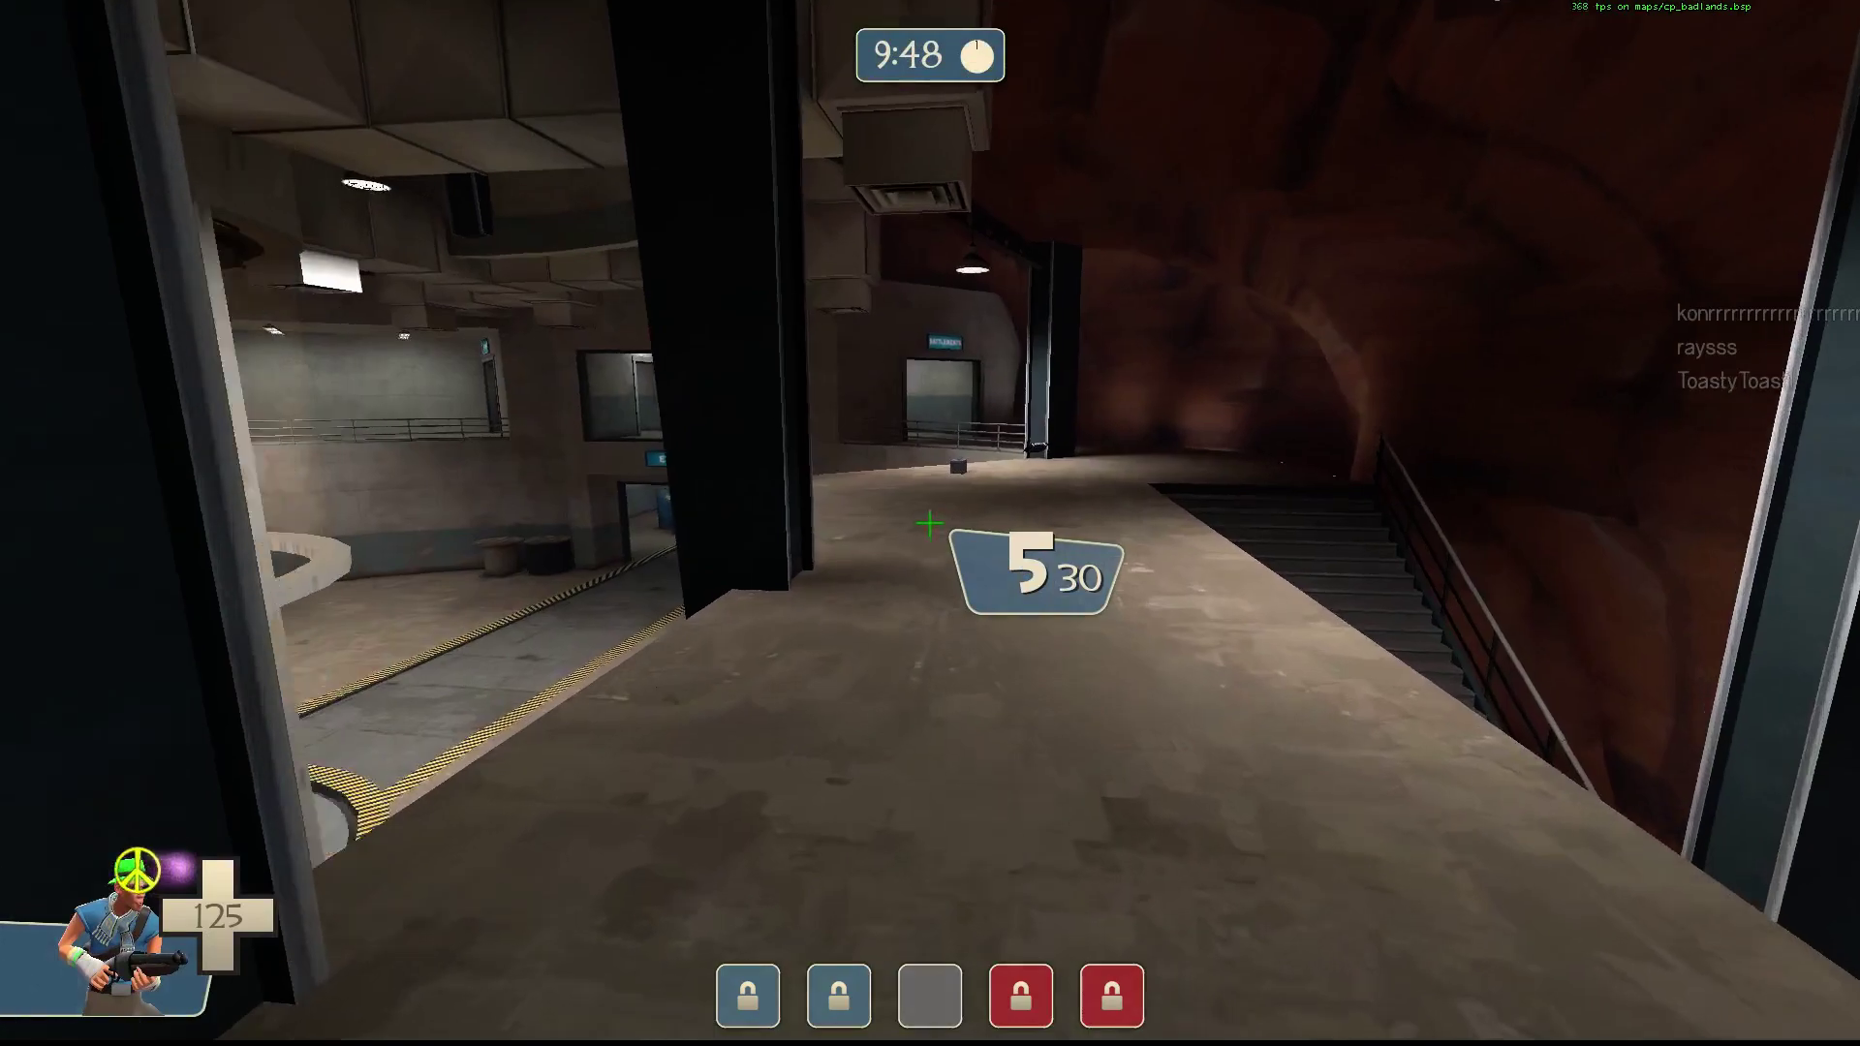
click(930, 523)
key(w)
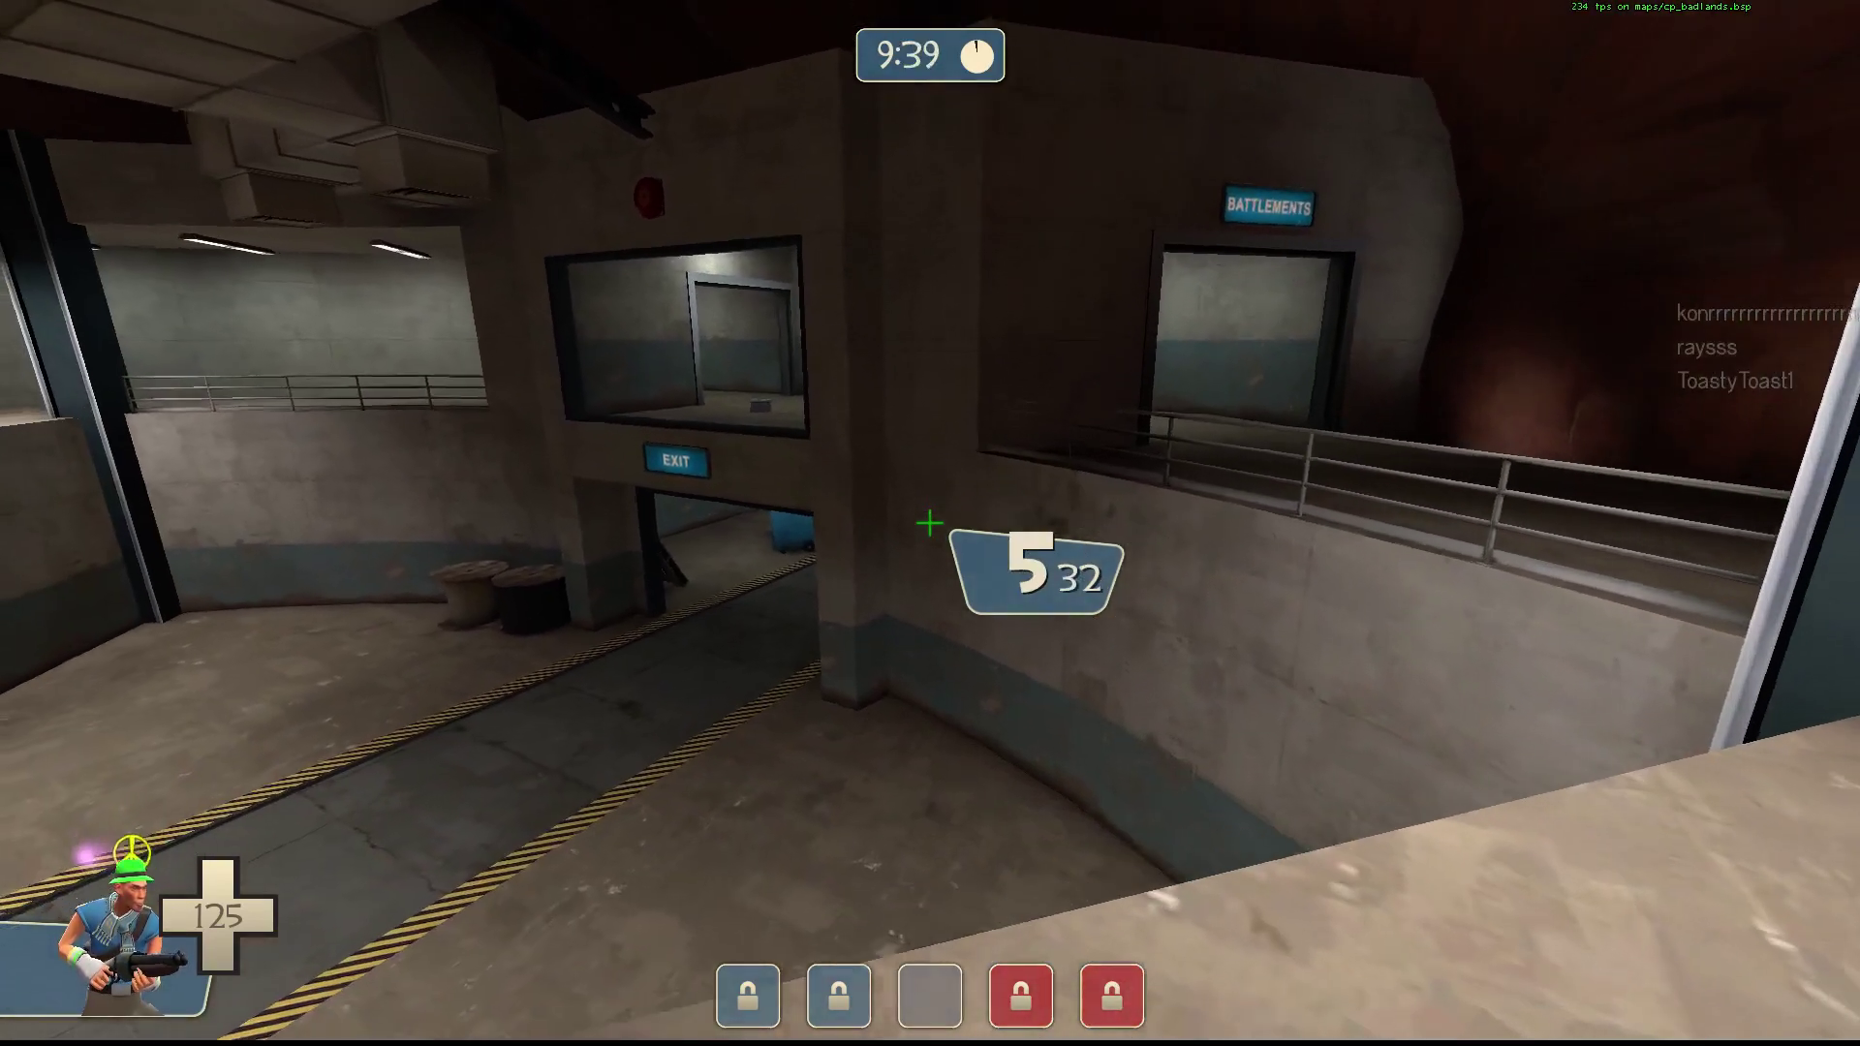
key(w)
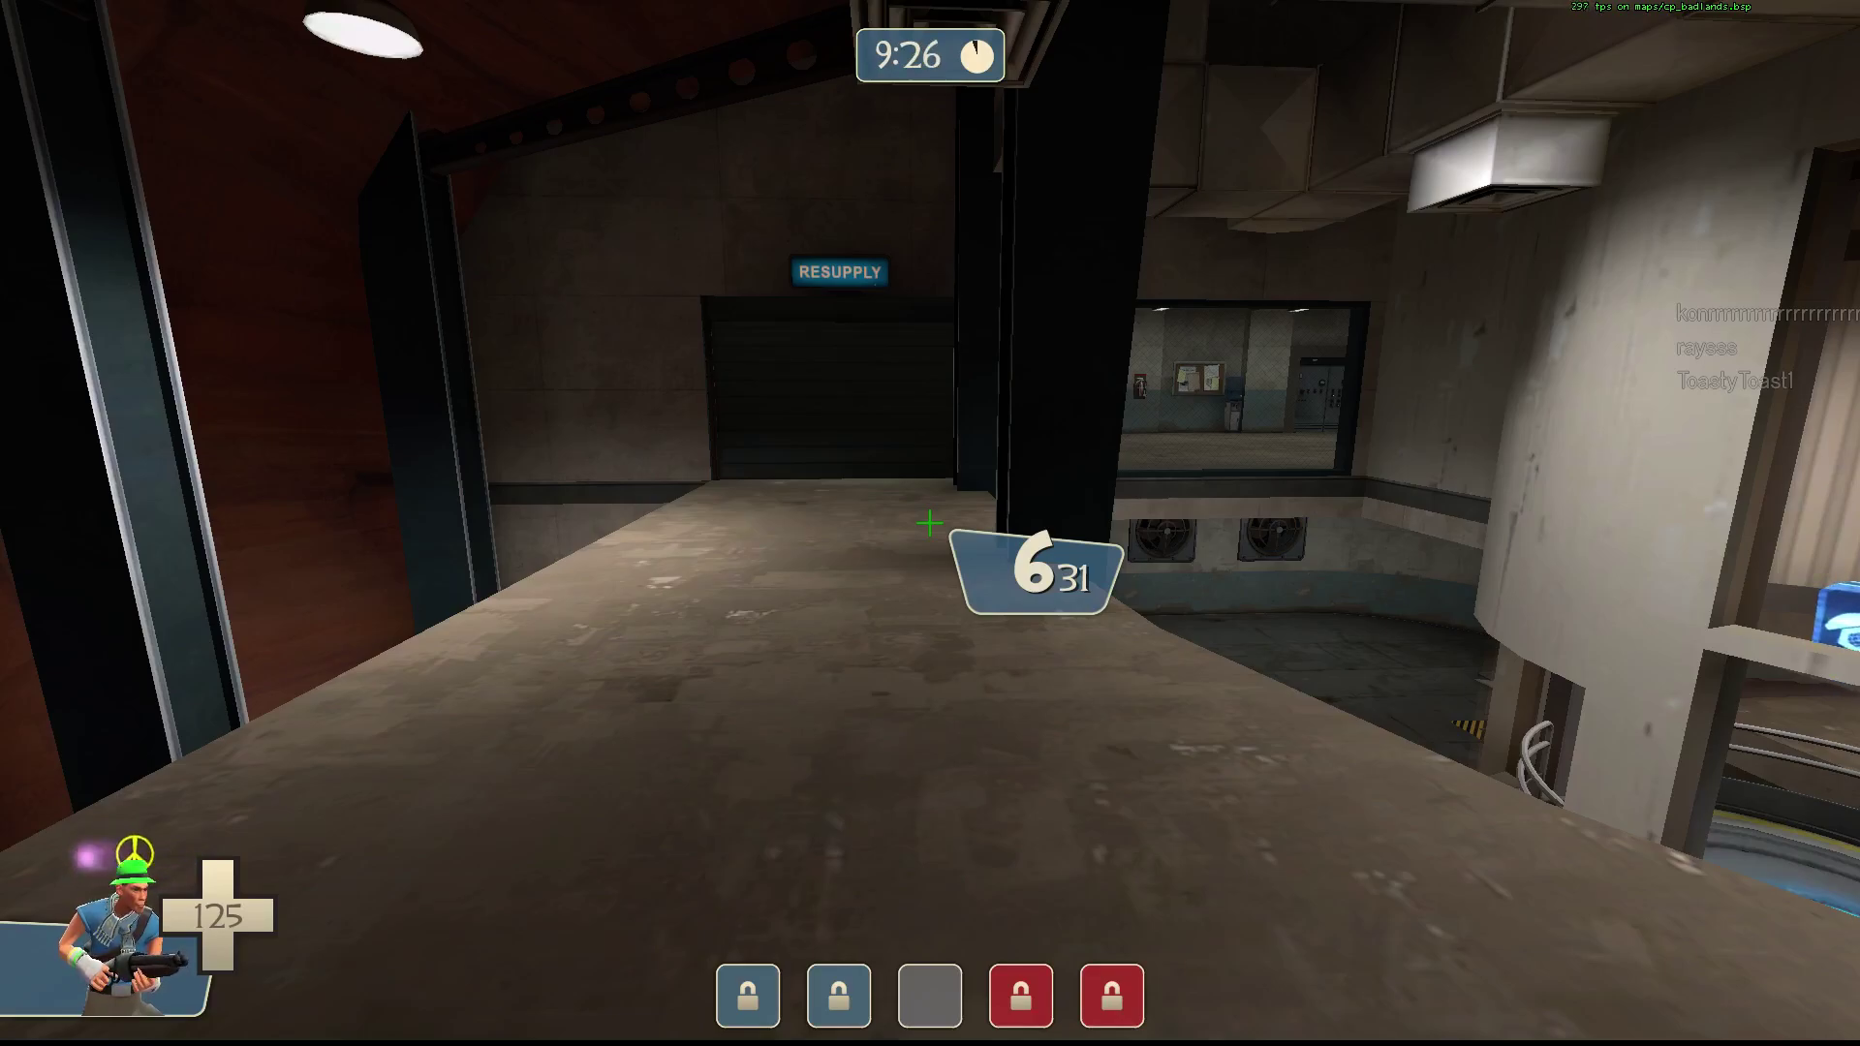
key(grave)
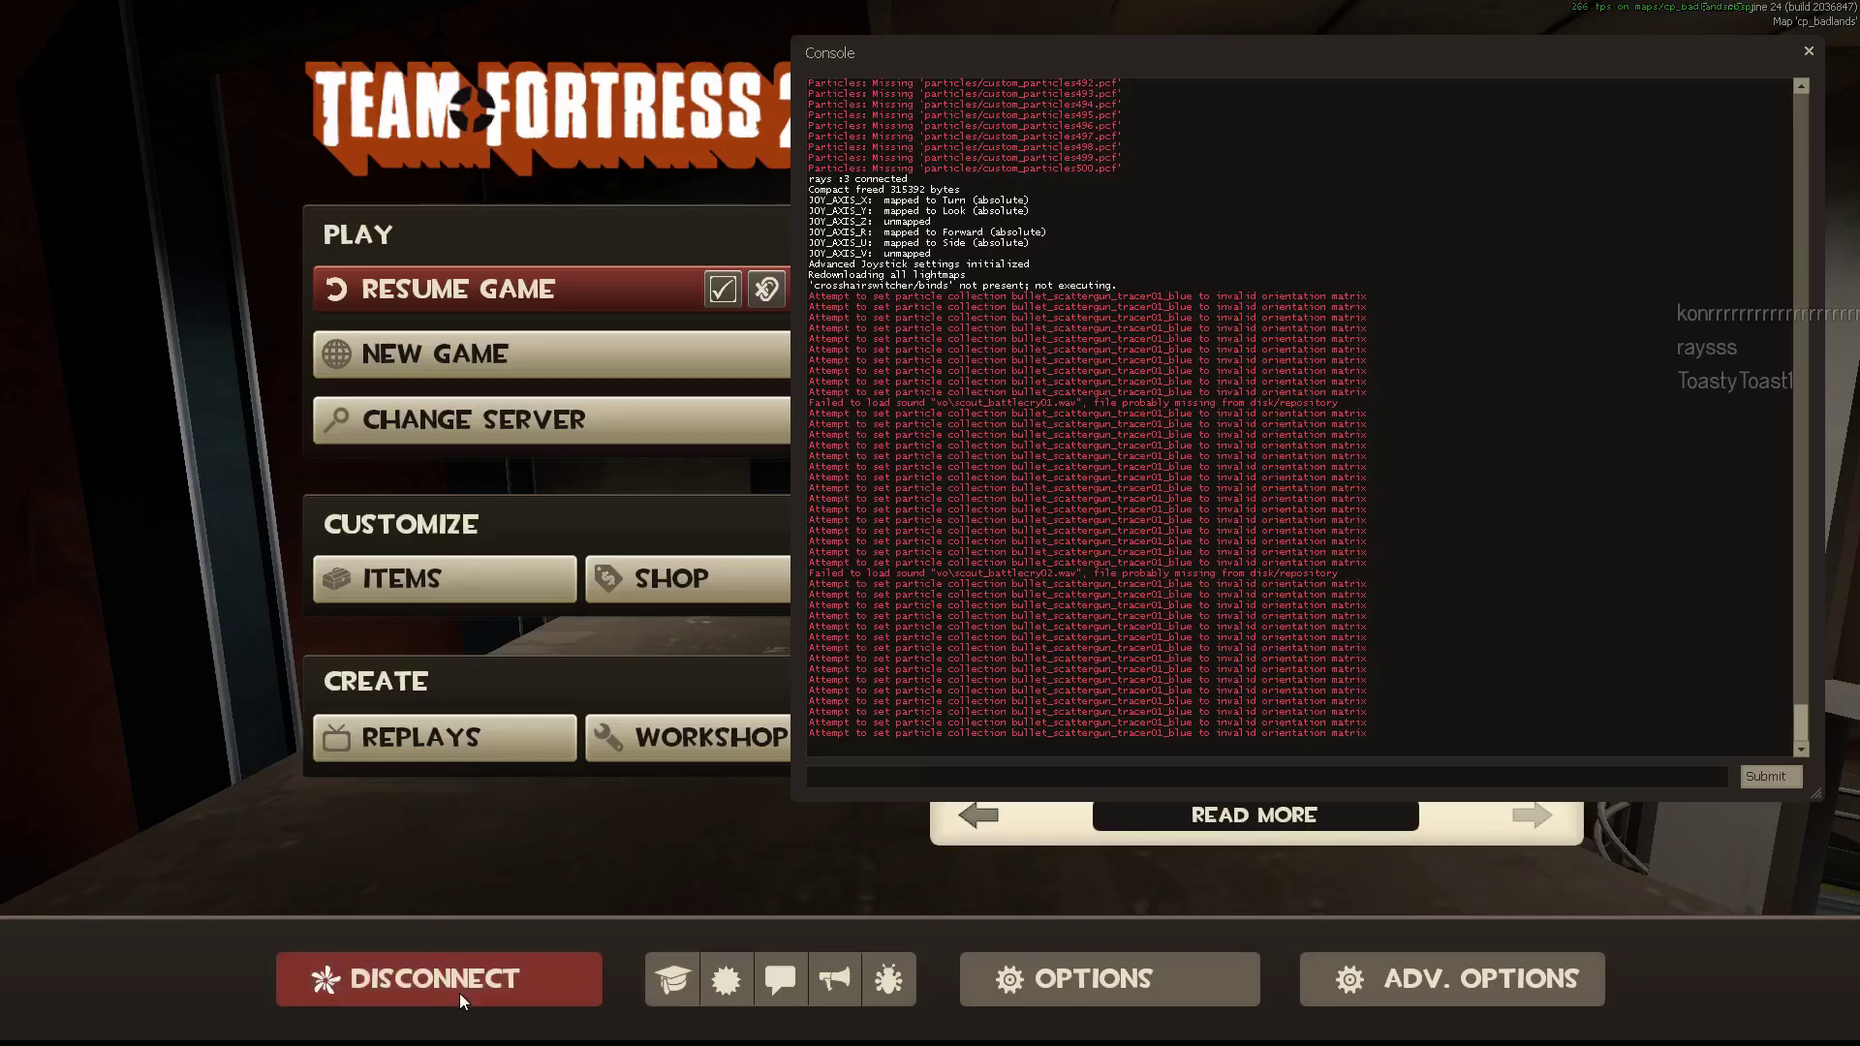
text(3)
key(grave)
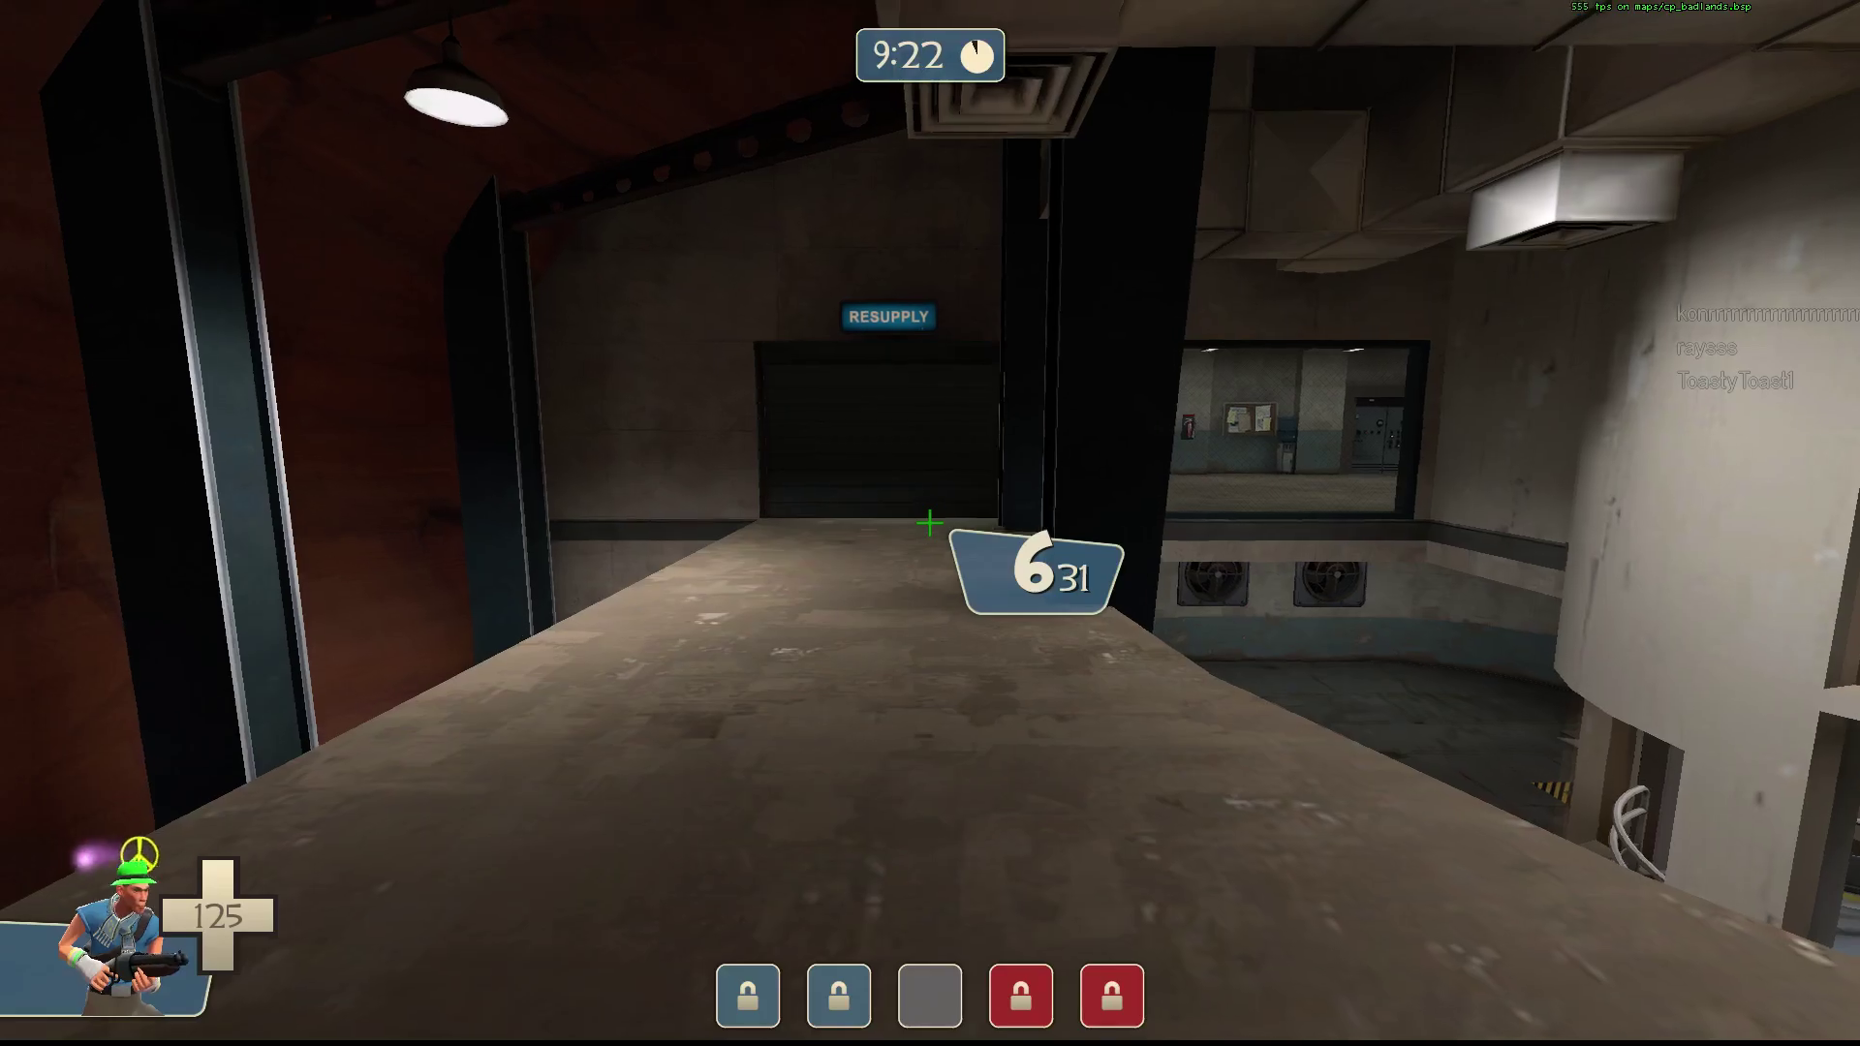